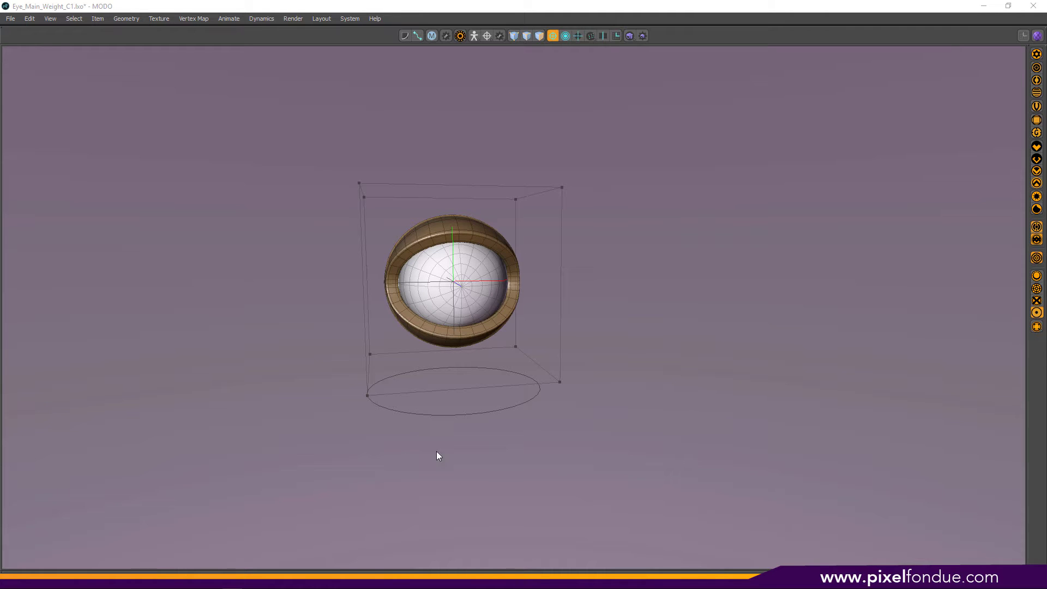
Step: Examine the eyelid mesh, the eyeball and the surrounding lattice cage of the eye rig from several angles
alt+drag(713, 350, 750, 362)
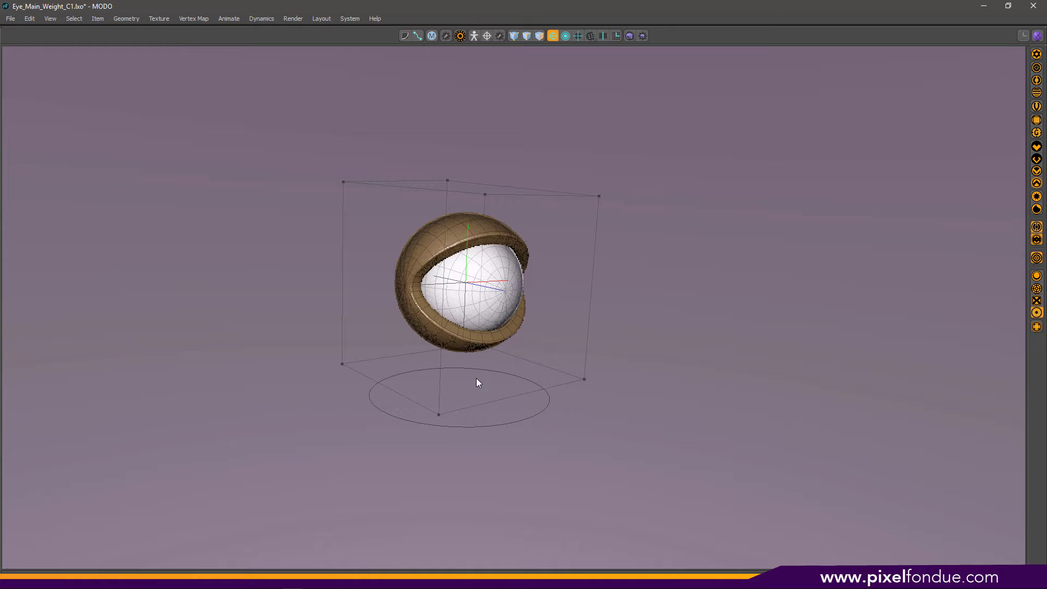
click(493, 335)
alt+drag(683, 361, 518, 353)
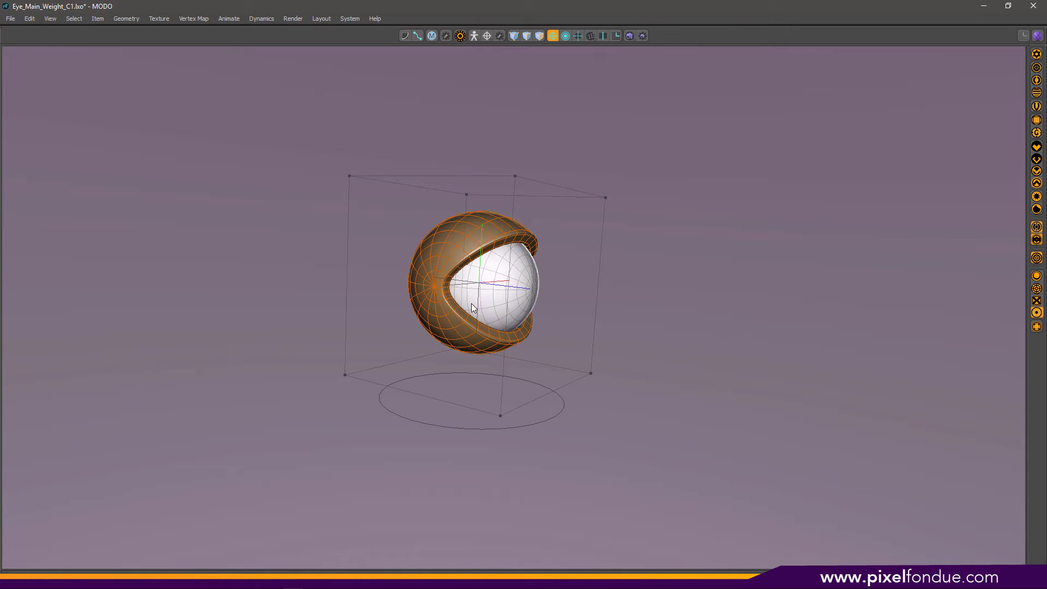
click(418, 257)
scroll(475, 294, up, 3)
alt+drag(475, 294, 245, 306)
scroll(440, 326, down, 3)
alt+drag(627, 297, 631, 325)
click(617, 320)
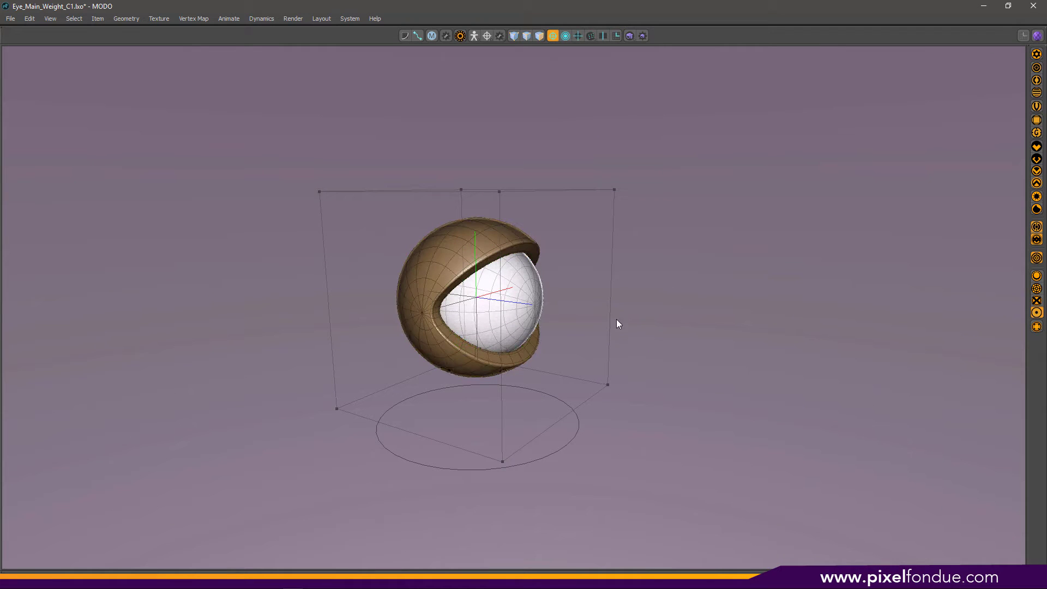
Step: Select upper corner points of the lattice cage and move them to stretch the eyelid and eyeball
drag(194, 152, 702, 215)
key(w)
drag(475, 145, 615, 179)
right_drag(620, 108, 549, 211)
drag(608, 143, 664, 84)
Step: Undo the lattice point moves and their selection
key(ctrl+z)
key(ctrl+z)
key(ctrl+z)
key(ctrl+z)
key(ctrl+z)
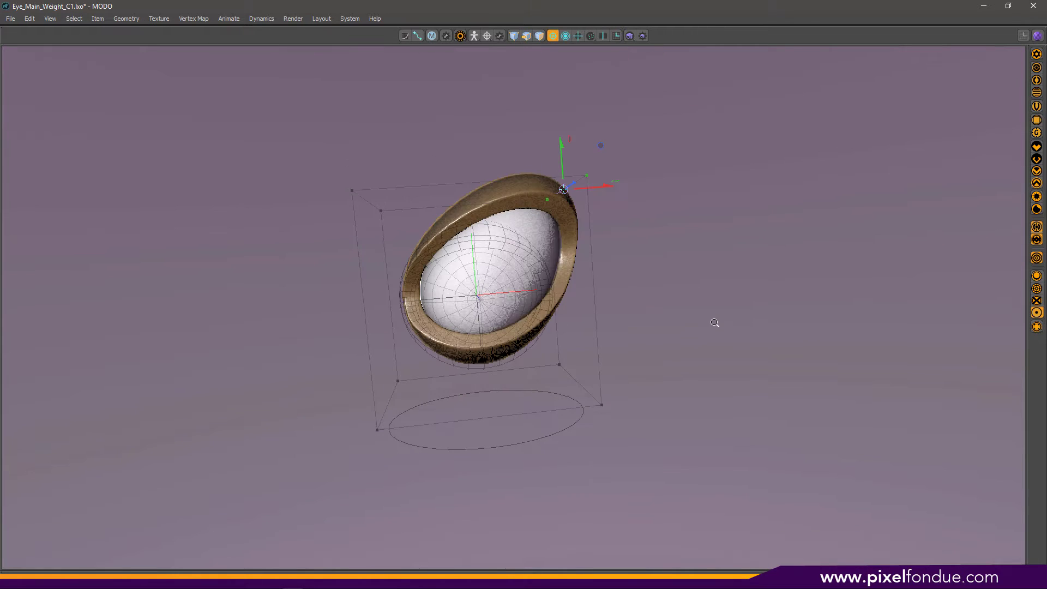
key(ctrl+z)
key(ctrl+z)
key(ctrl+z)
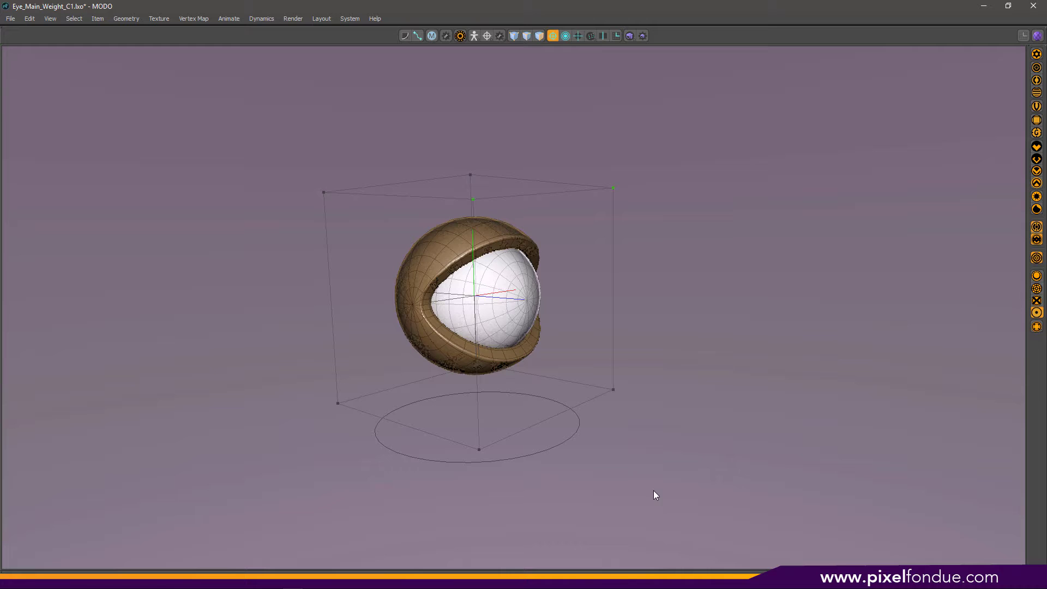
key(ctrl+z)
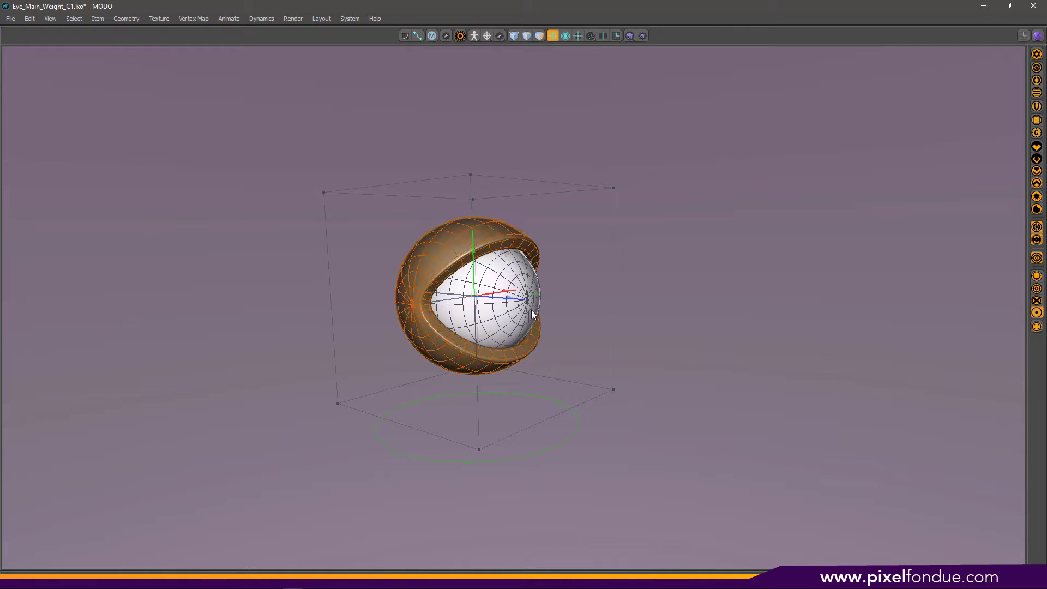
Step: Try moving the whole eye rig along X with its ground circle control and undo the move
drag(507, 291, 531, 288)
key(ctrl+z)
key(ctrl+z)
key(ctrl+z)
key(ctrl+z)
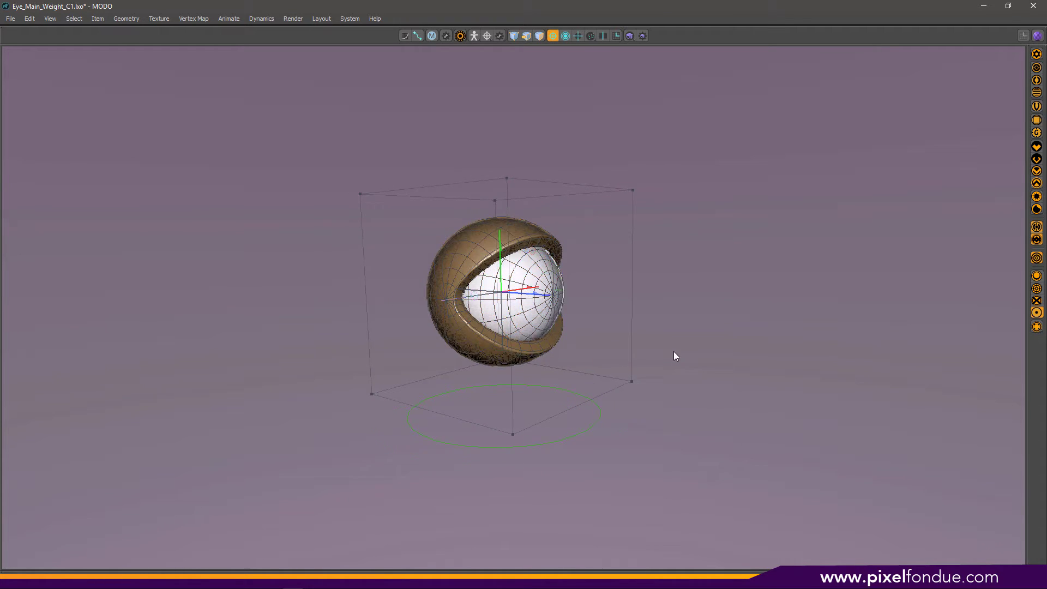
key(ctrl+z)
key(ctrl+z)
key(ctrl+z)
key(ctrl+z)
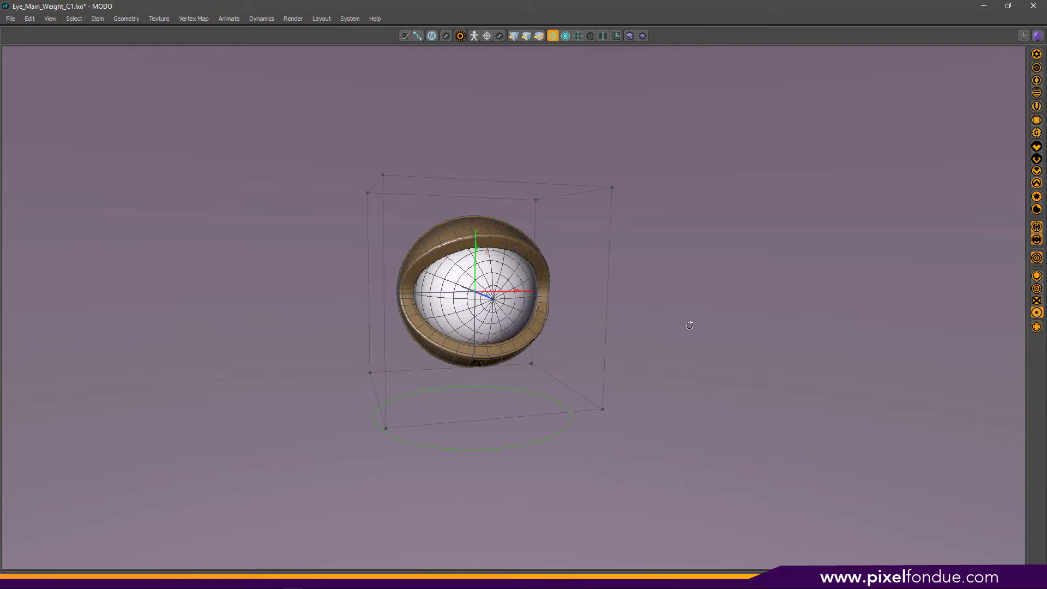
key(ctrl+z)
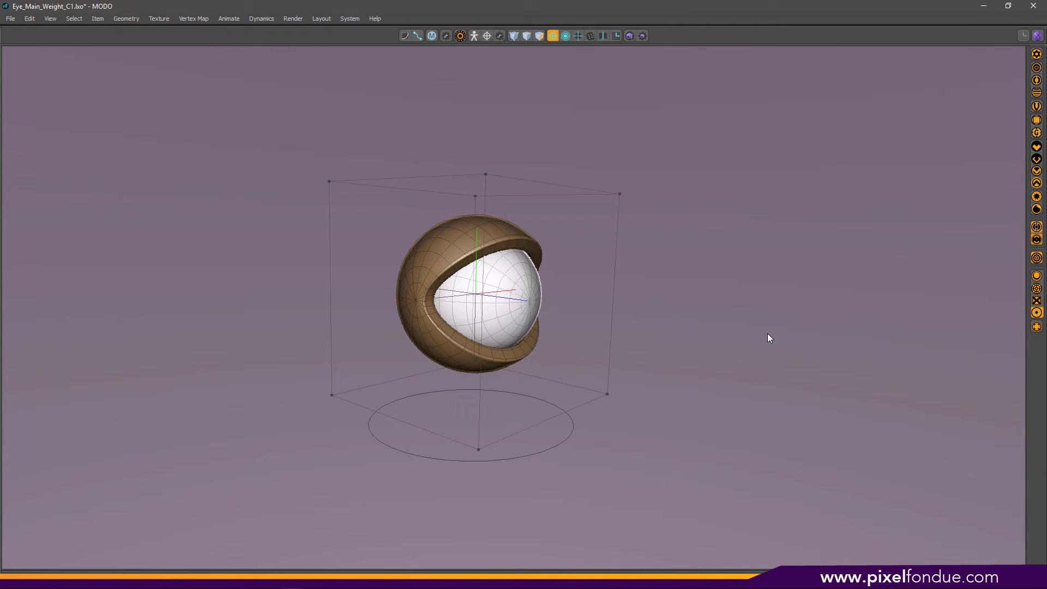
Step: Select the eyelid mesh and show the modeling tools together with the tool properties
click(476, 228)
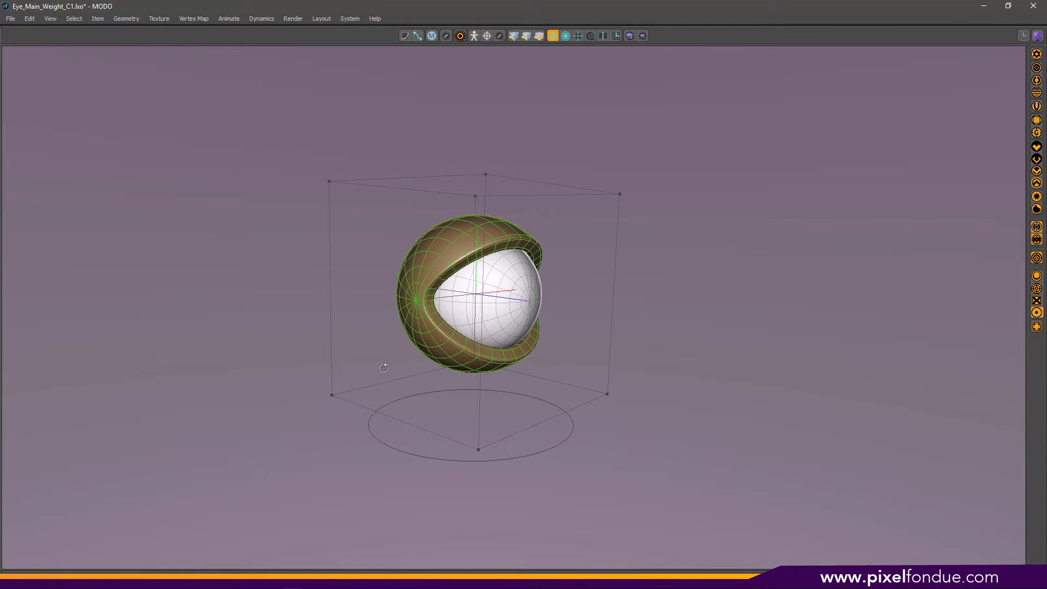
alt+drag(384, 368, 539, 372)
mouse_move(704, 323)
alt+mouse_down()
mouse_move(726, 323)
mouse_move(712, 322)
alt+mouse_up()
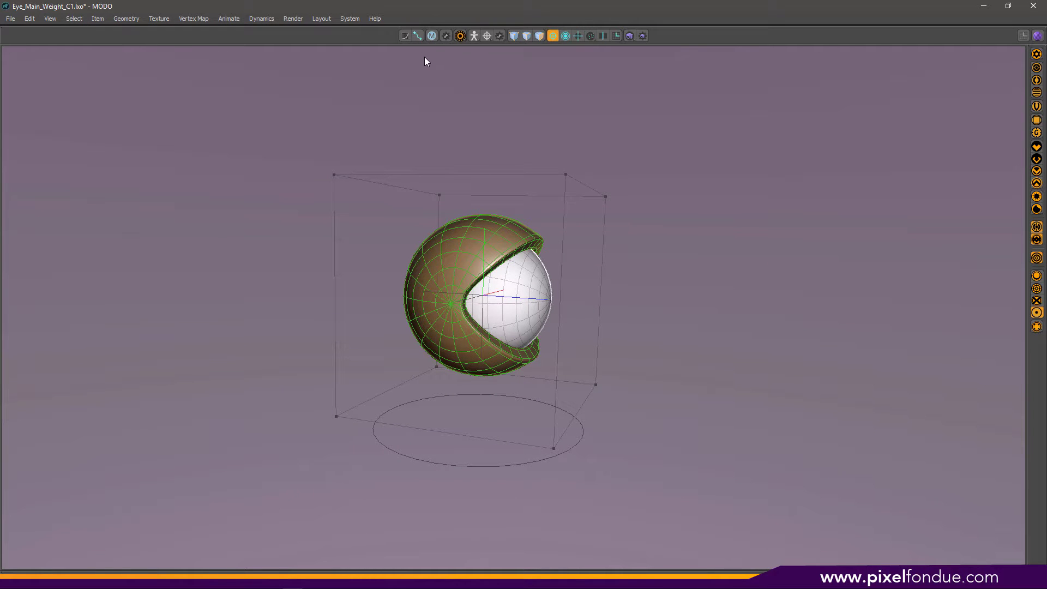
click(432, 37)
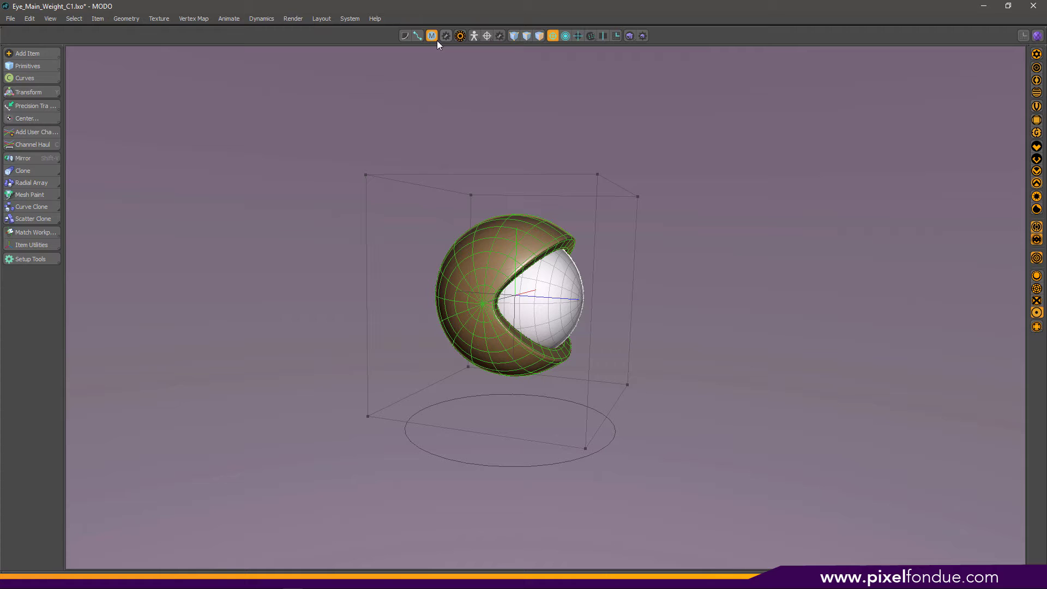
click(445, 36)
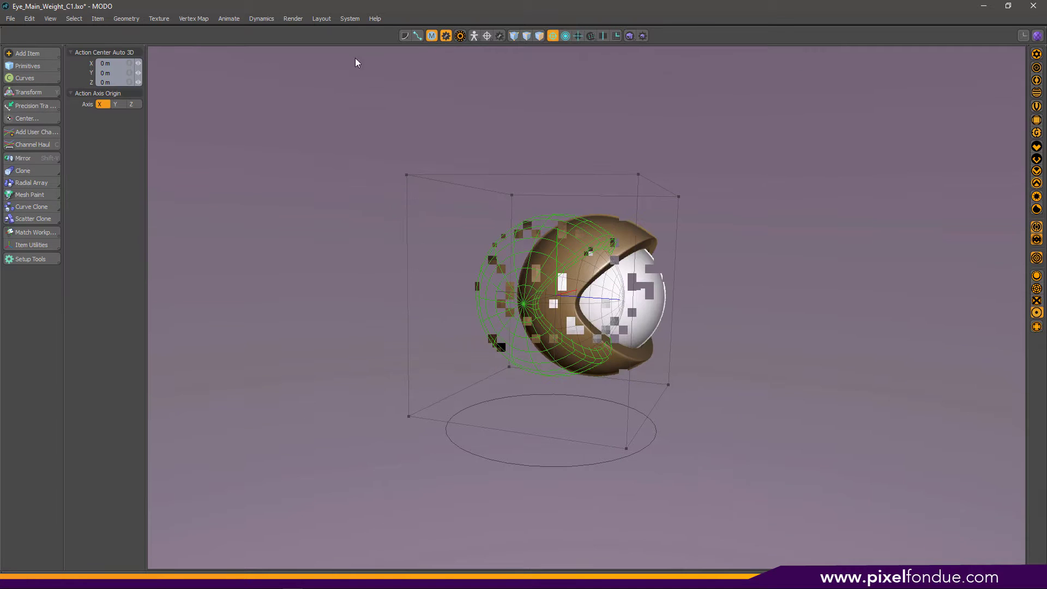
Step: Show the item list, expand the RT_EYE hierarchy and collapse the RT_Latt group inside it
click(1039, 35)
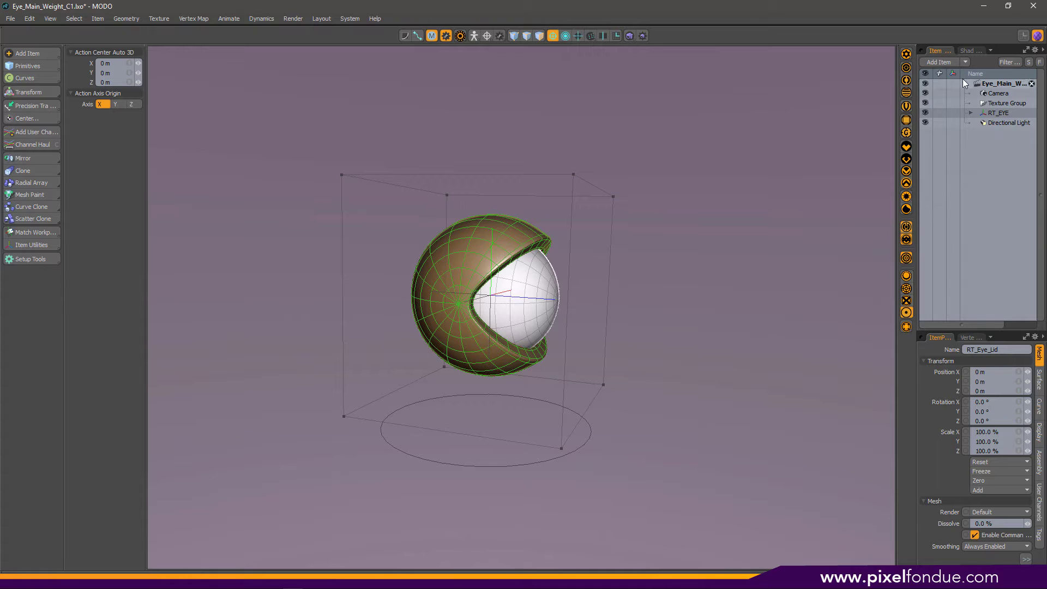
drag(946, 79, 965, 88)
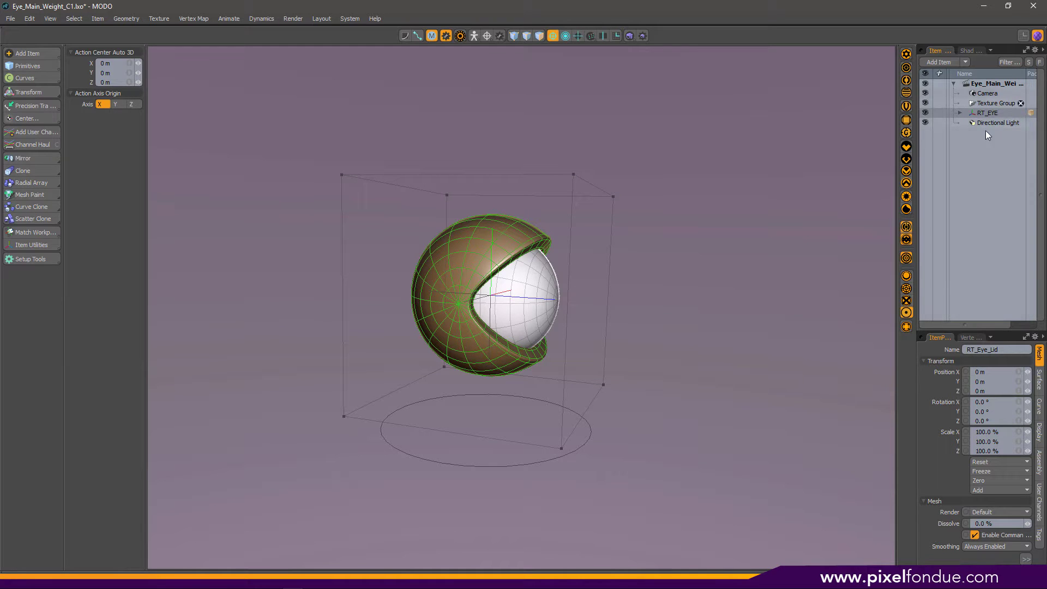
click(959, 112)
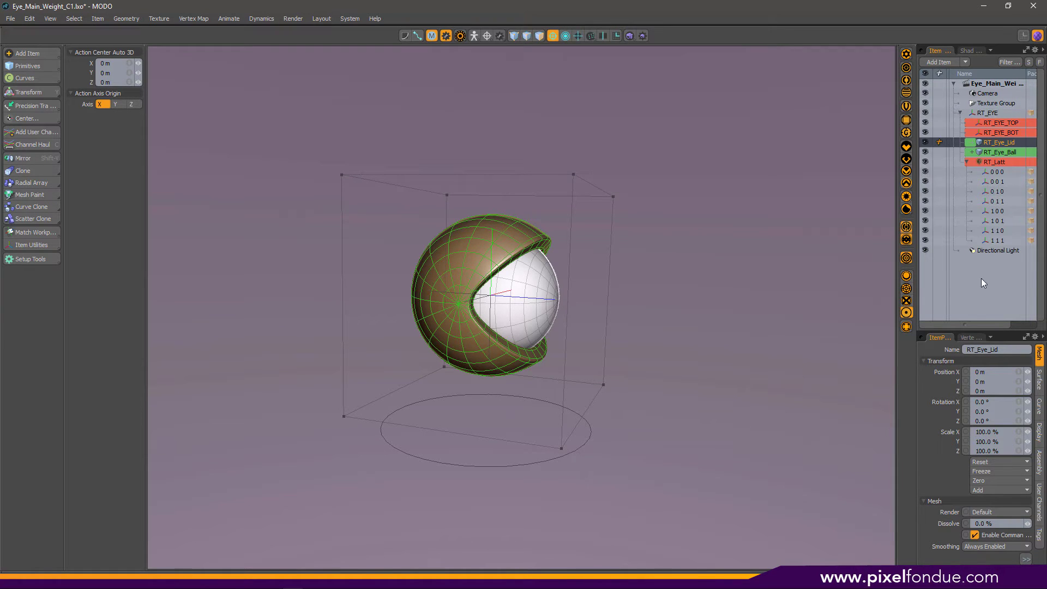
click(968, 162)
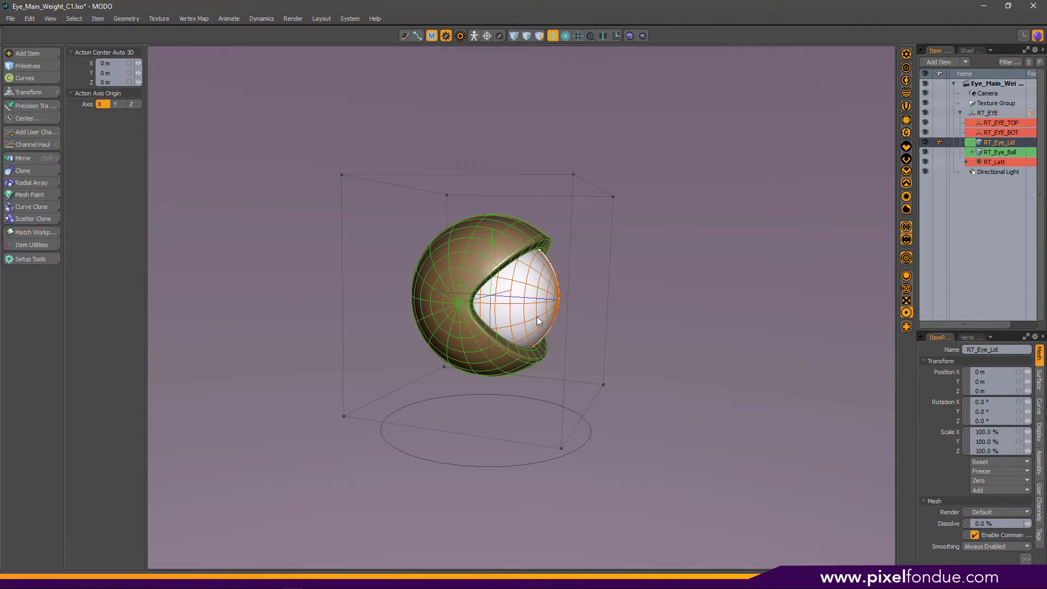
Step: Split the 3D viewport vertically into two side-by-side views of the eye rig
alt+drag(753, 352, 676, 342)
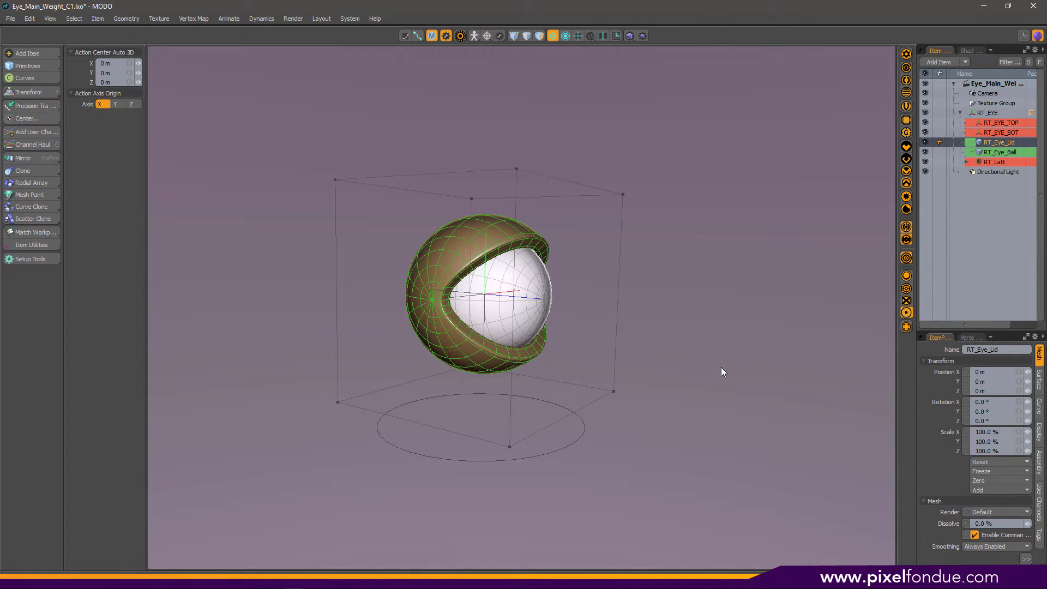
key(grave)
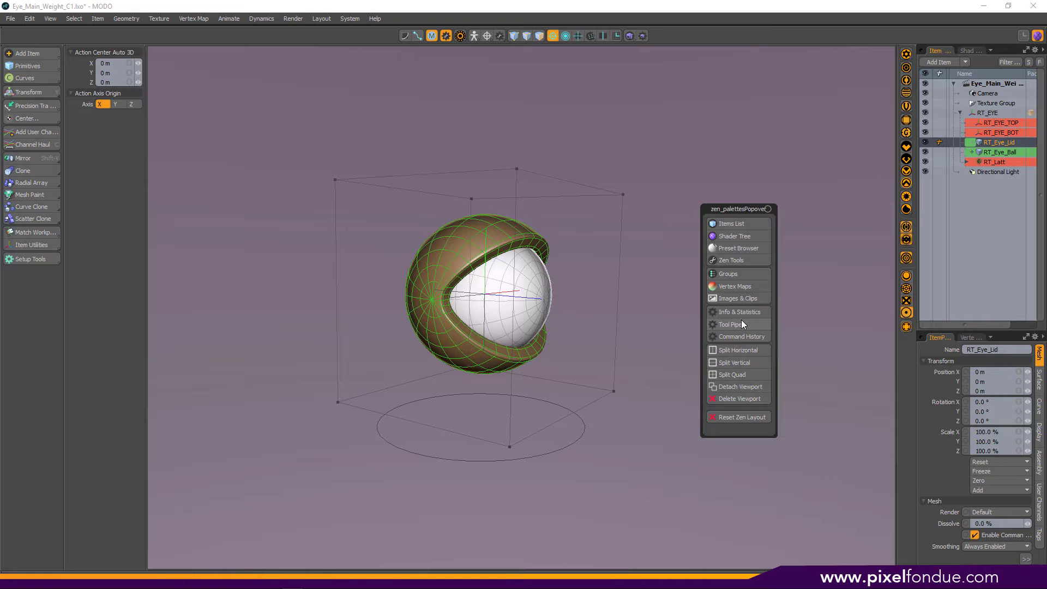
click(745, 361)
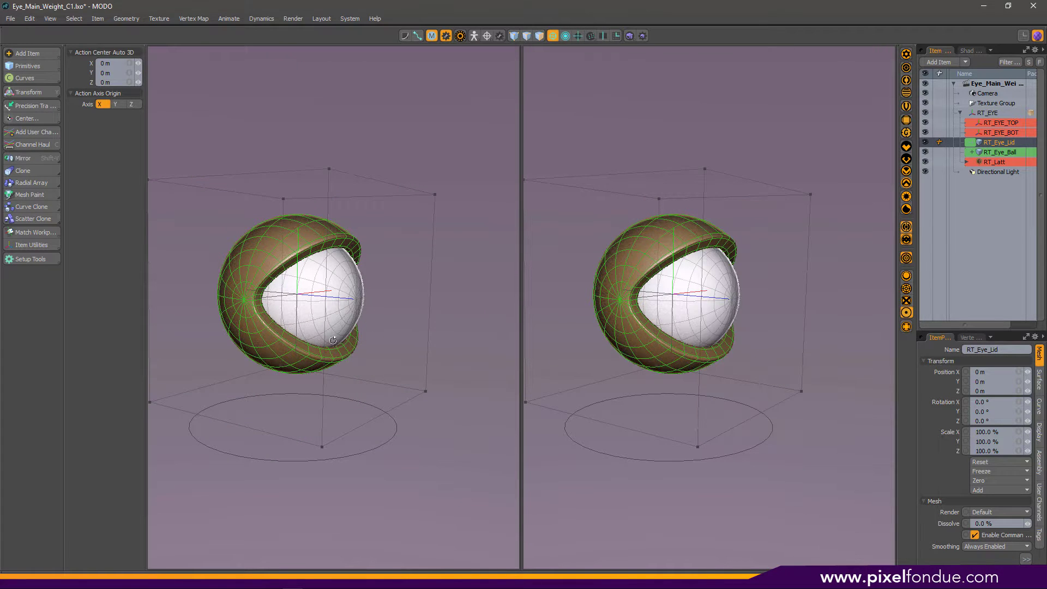
Step: Hide the lattice and locators in one viewport, align it to the Left view, and deselect the eyelid mesh
ctrl+alt+drag(428, 362, 378, 358)
mouse_move(378, 359)
alt+shift+mouse_down()
mouse_move(345, 345)
mouse_move(376, 351)
mouse_move(356, 344)
mouse_move(367, 341)
alt+shift+mouse_up()
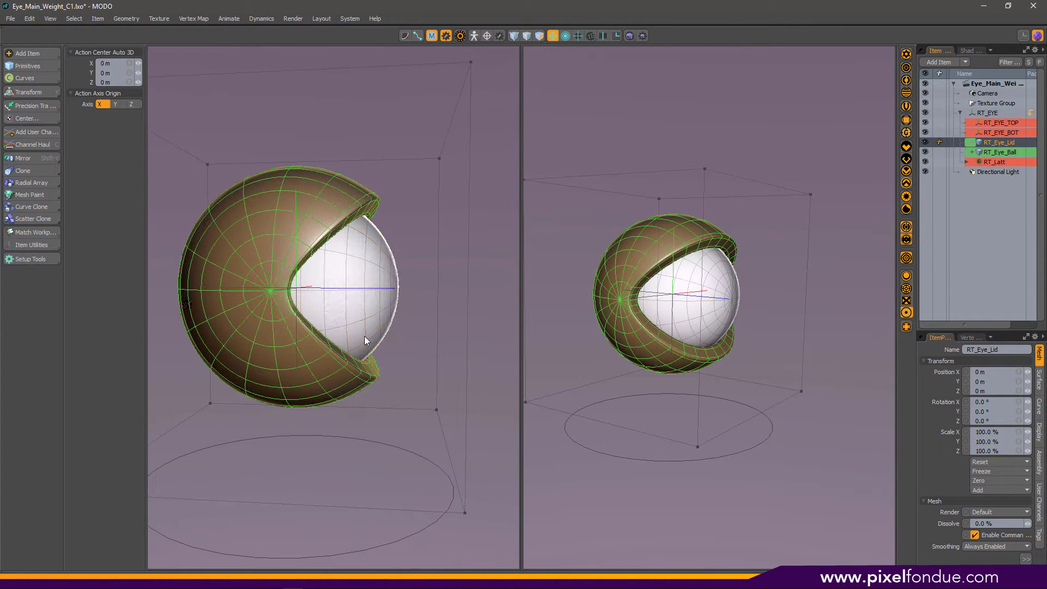
click(912, 309)
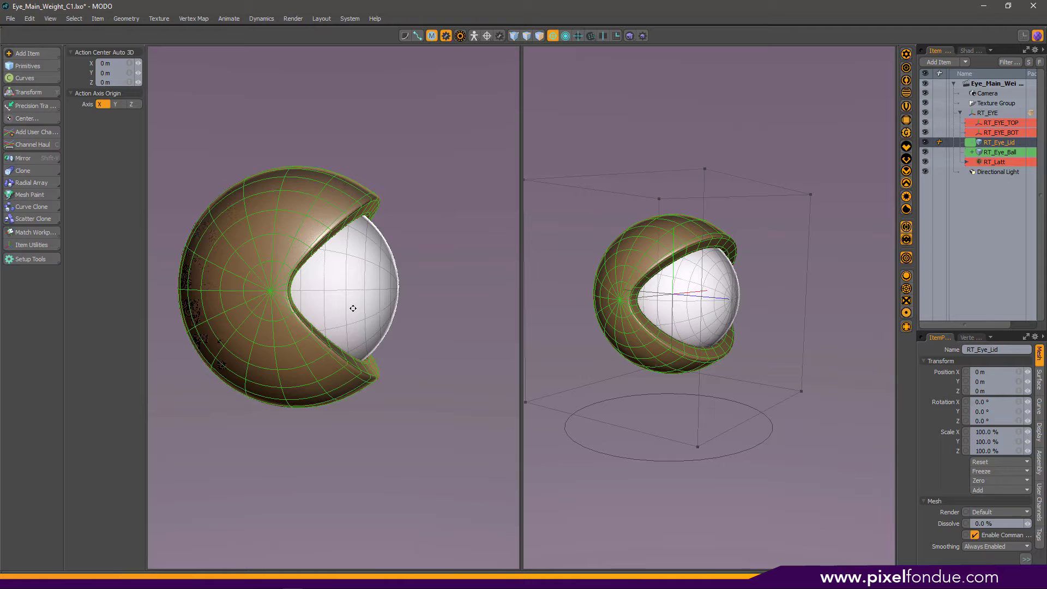
mouse_move(353, 309)
alt+mouse_down()
mouse_move(378, 311)
mouse_move(352, 317)
mouse_move(365, 322)
alt+mouse_up()
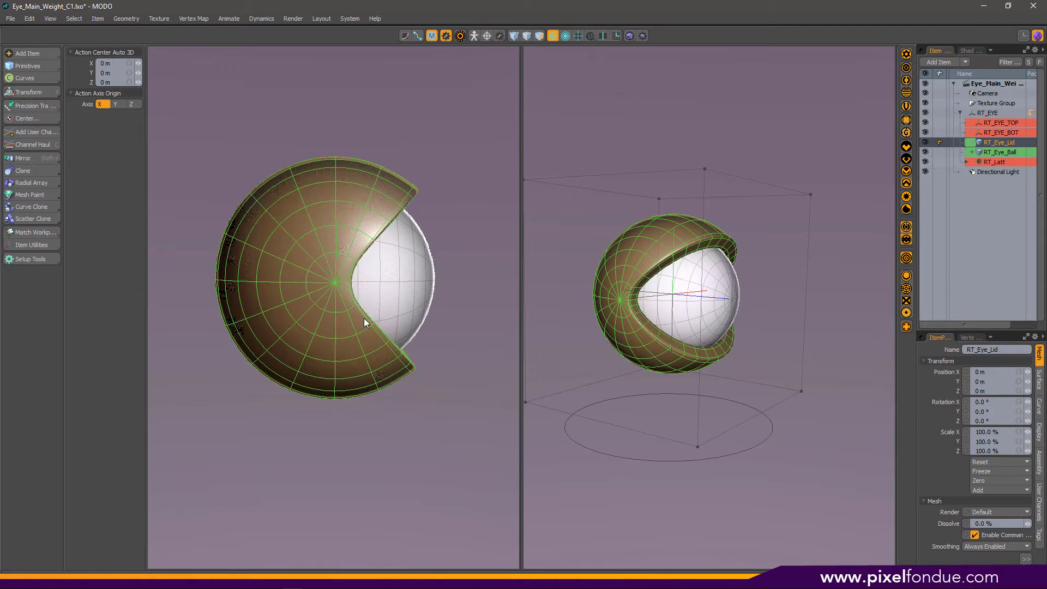
key(ctrl+space)
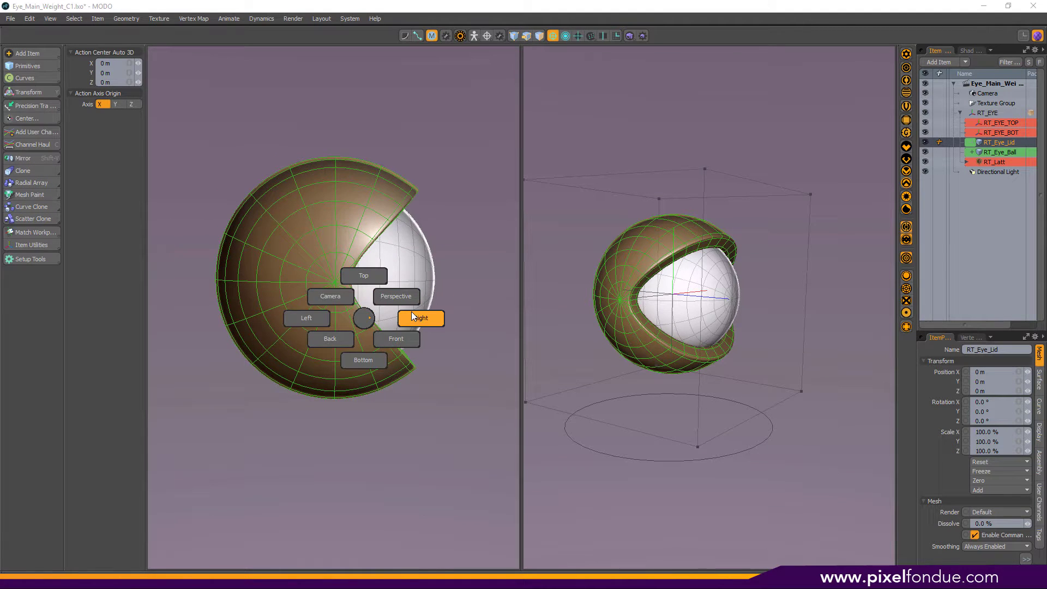
click(321, 322)
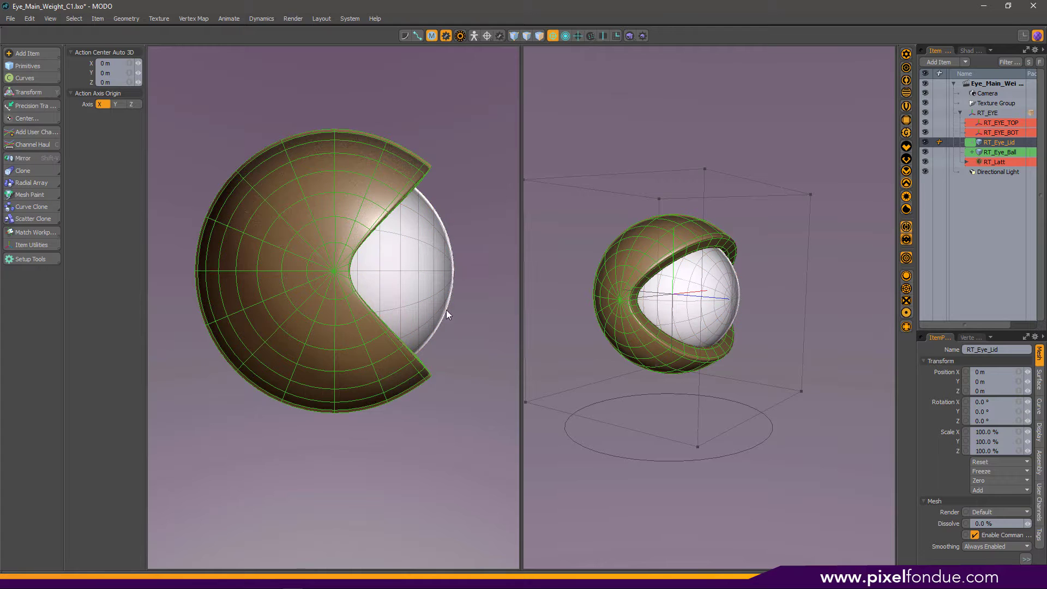
click(423, 468)
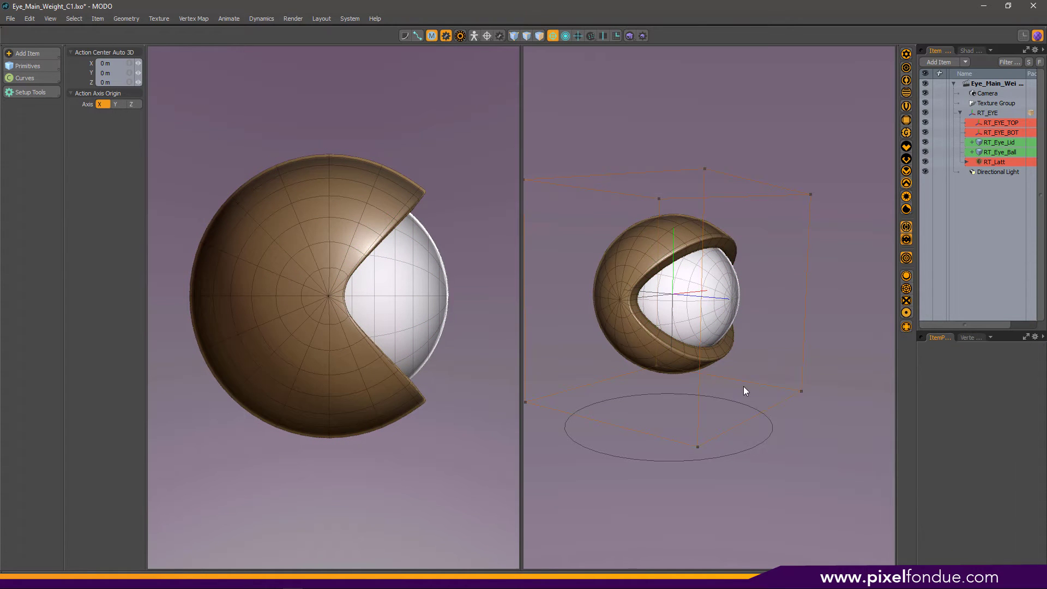
Step: Set the display visibility of the RT_EYE_TOP and RT_EYE_BOT locators to No and deselect them
mouse_move(744, 386)
alt+mouse_down()
mouse_move(725, 314)
mouse_move(673, 366)
mouse_move(759, 388)
mouse_move(746, 380)
alt+mouse_up()
alt+drag(714, 307, 778, 316)
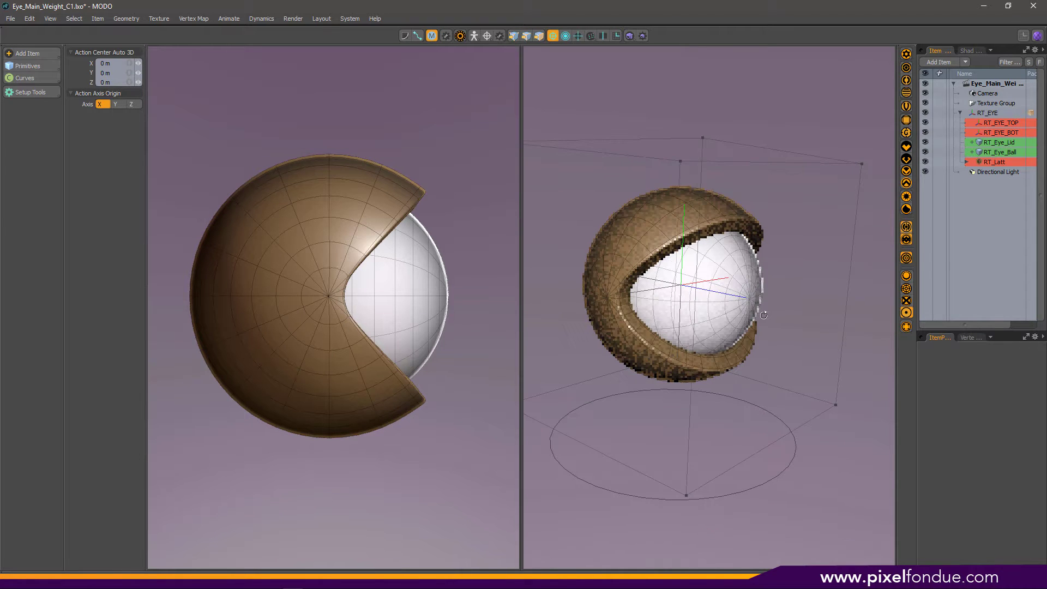
click(993, 124)
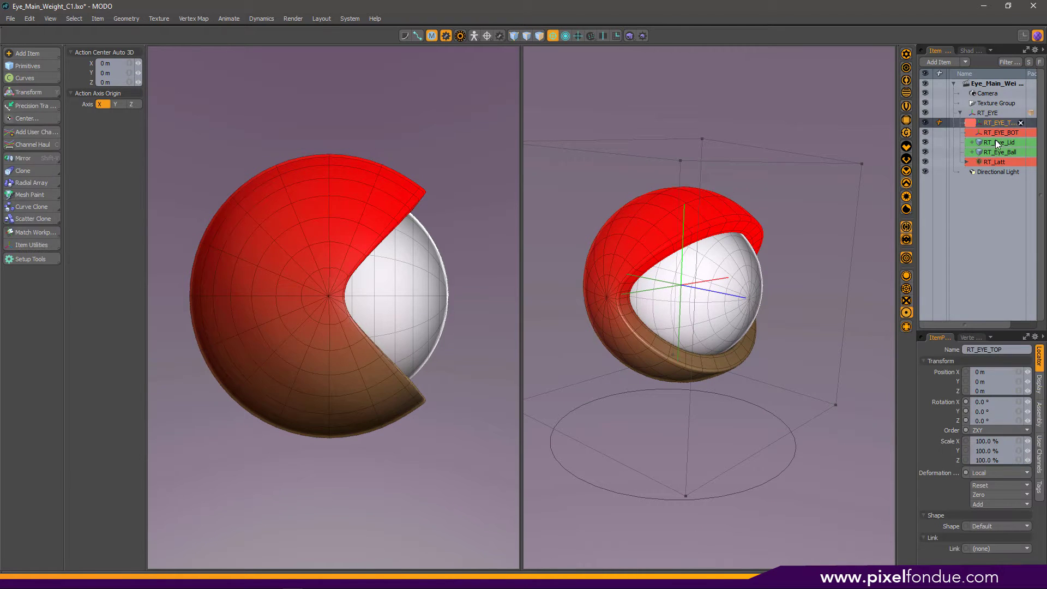
shift+click(994, 133)
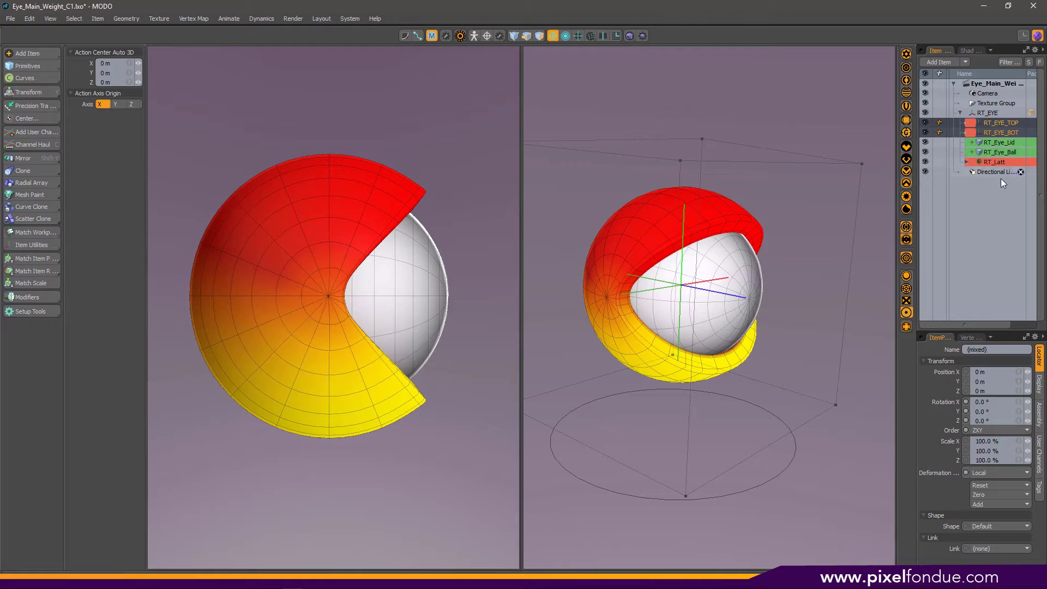
click(1040, 413)
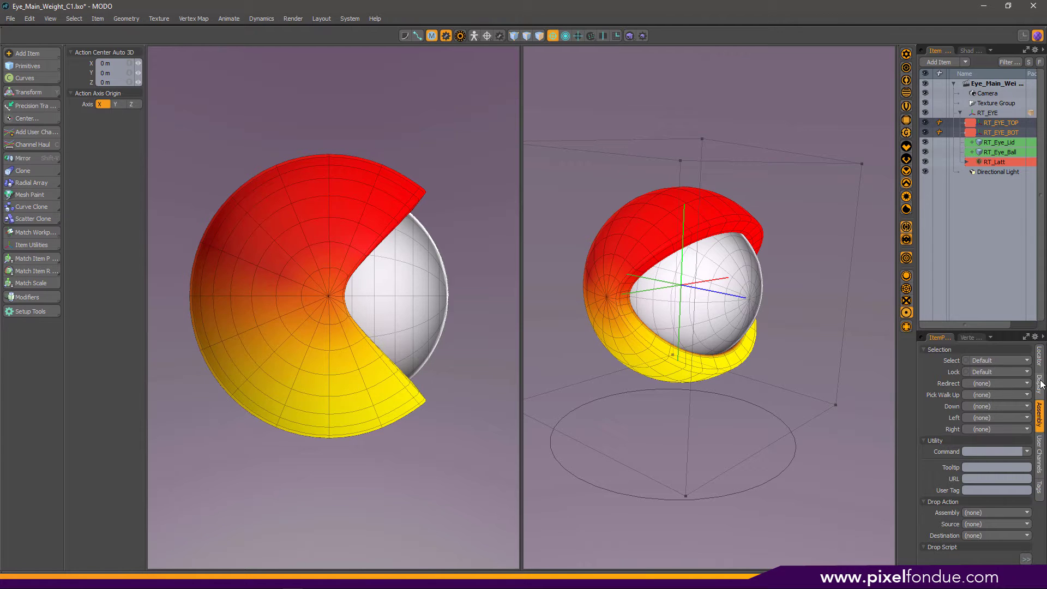
click(1040, 384)
click(984, 349)
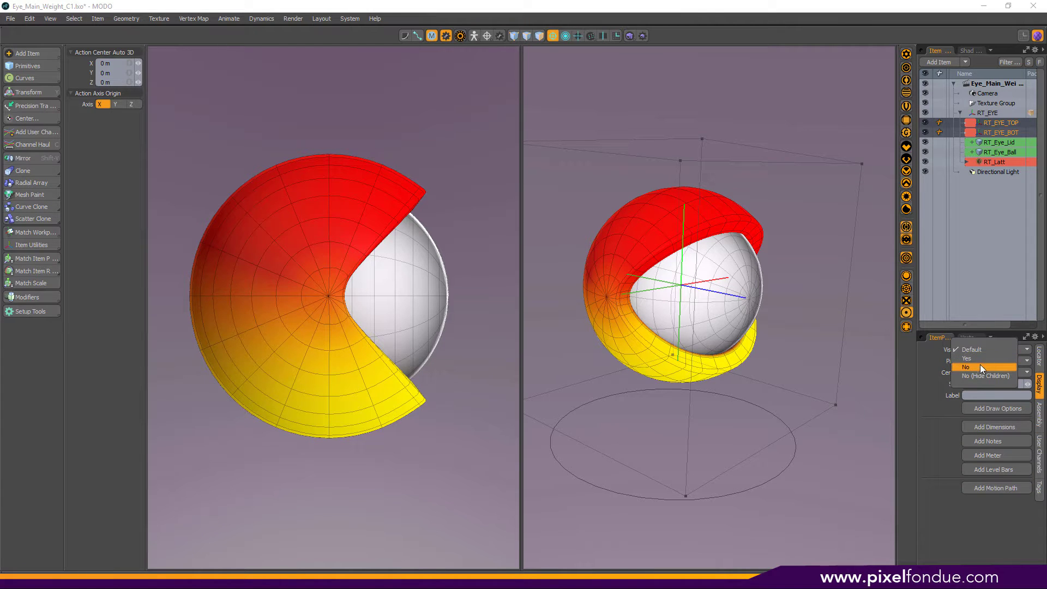
click(980, 368)
click(845, 452)
Step: Examine the eye and its lattice cage, checking that the ground circle control selects the RT_EYE root
alt+drag(723, 323, 685, 320)
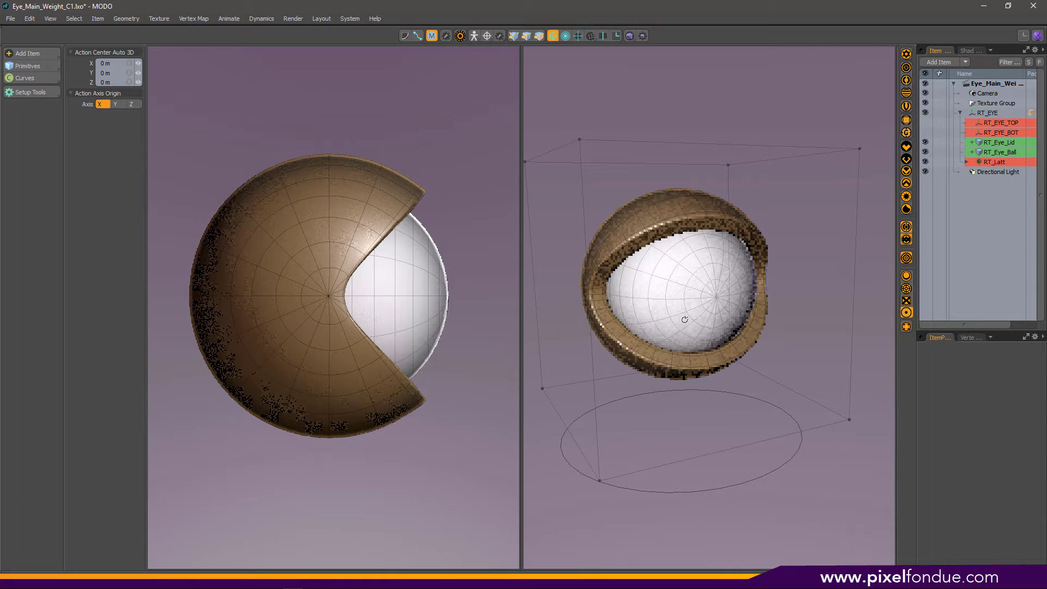
scroll(800, 414, down, 1)
alt+drag(800, 414, 822, 398)
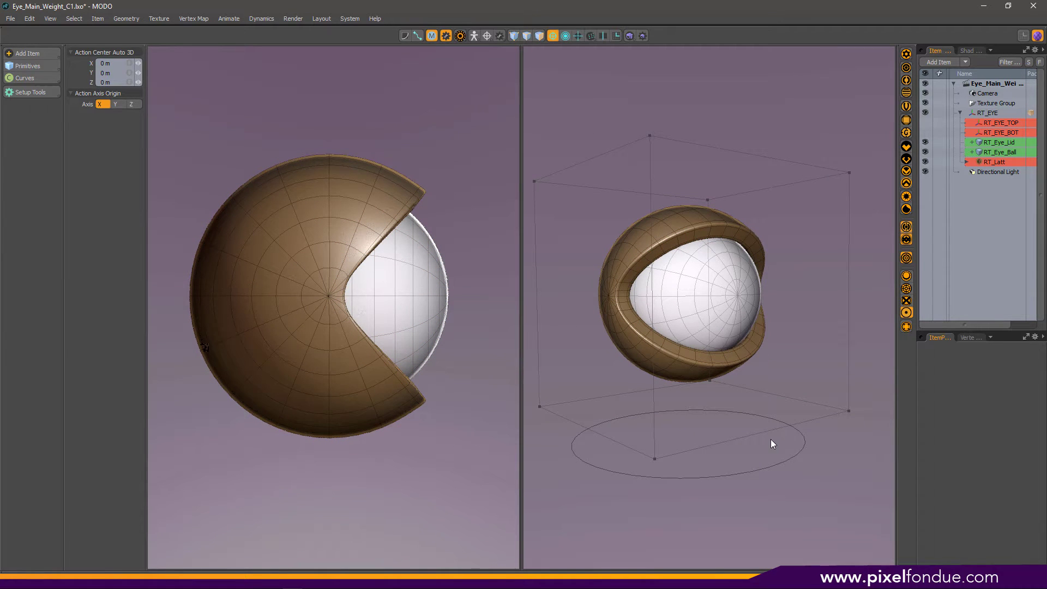
click(794, 459)
click(838, 488)
click(775, 459)
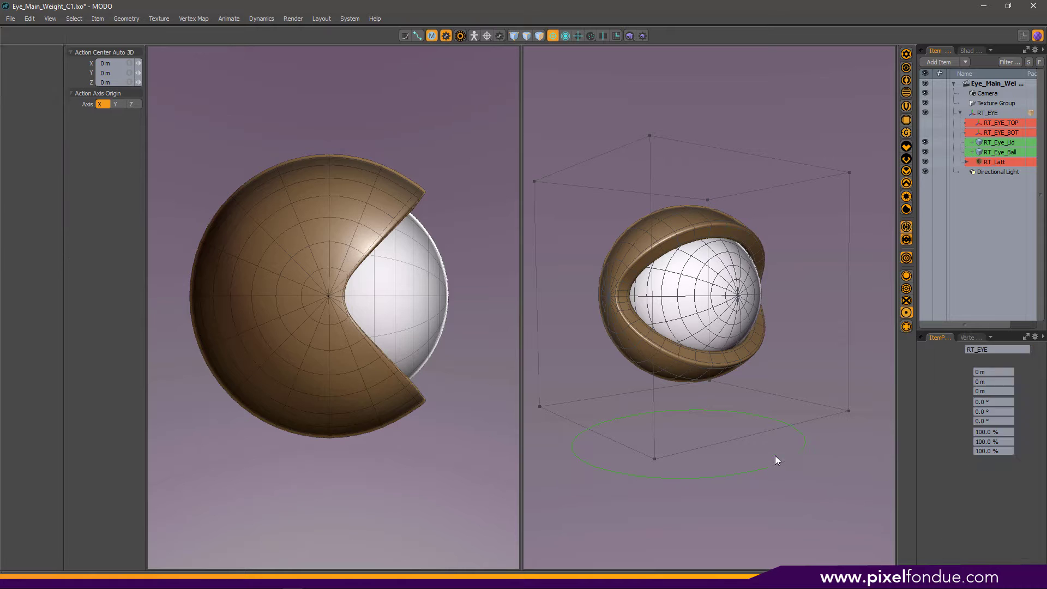
click(825, 537)
ctrl+alt+drag(405, 354, 340, 404)
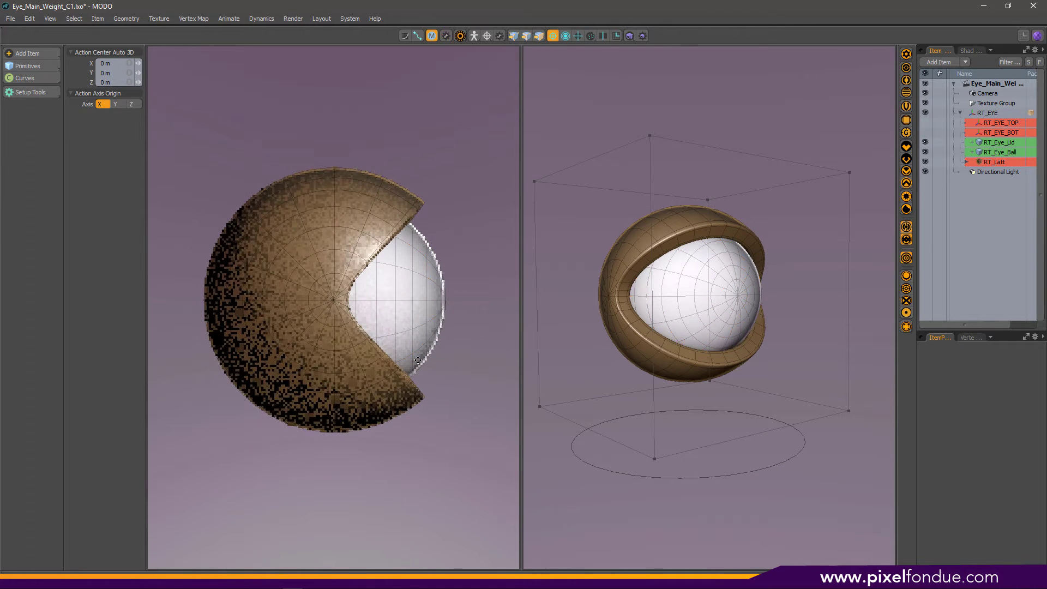
Step: Select the RT_EYE_TOP locator and examine its red weight influence on the upper eyelid from the side and front
alt+drag(713, 281, 725, 320)
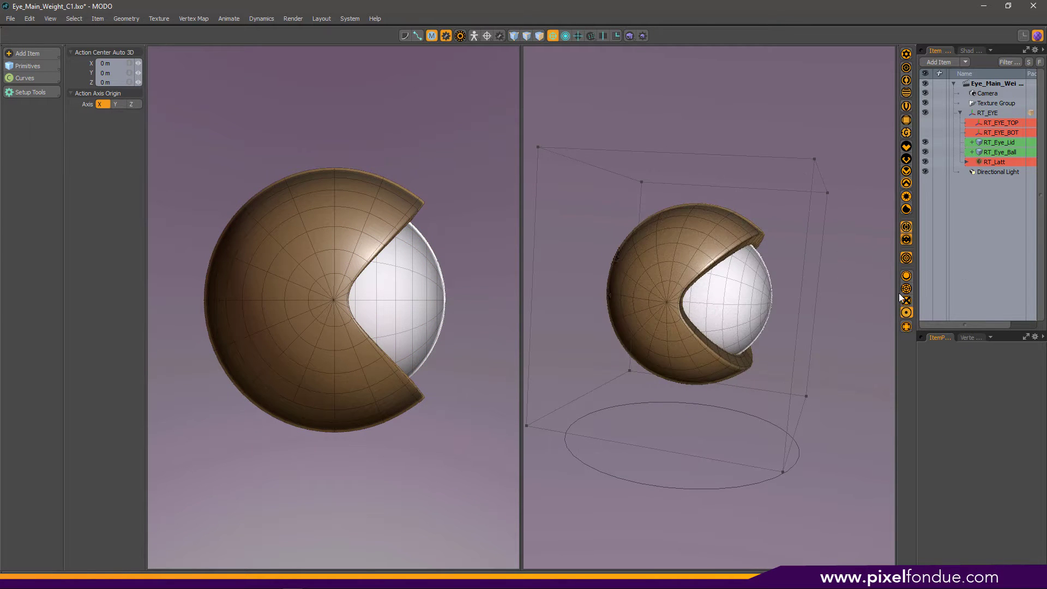
click(1008, 127)
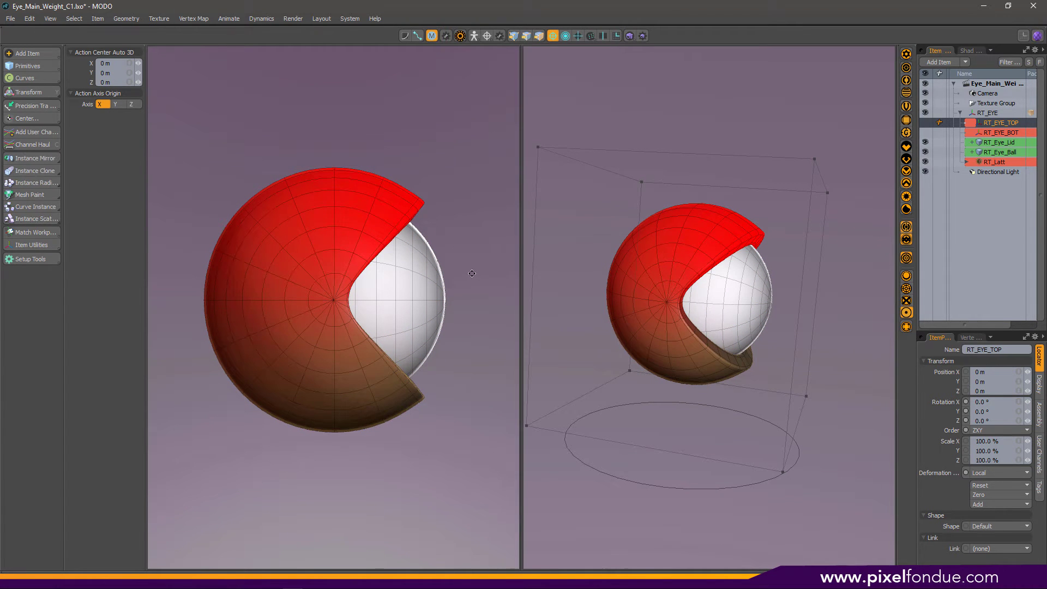
alt+drag(741, 305, 668, 324)
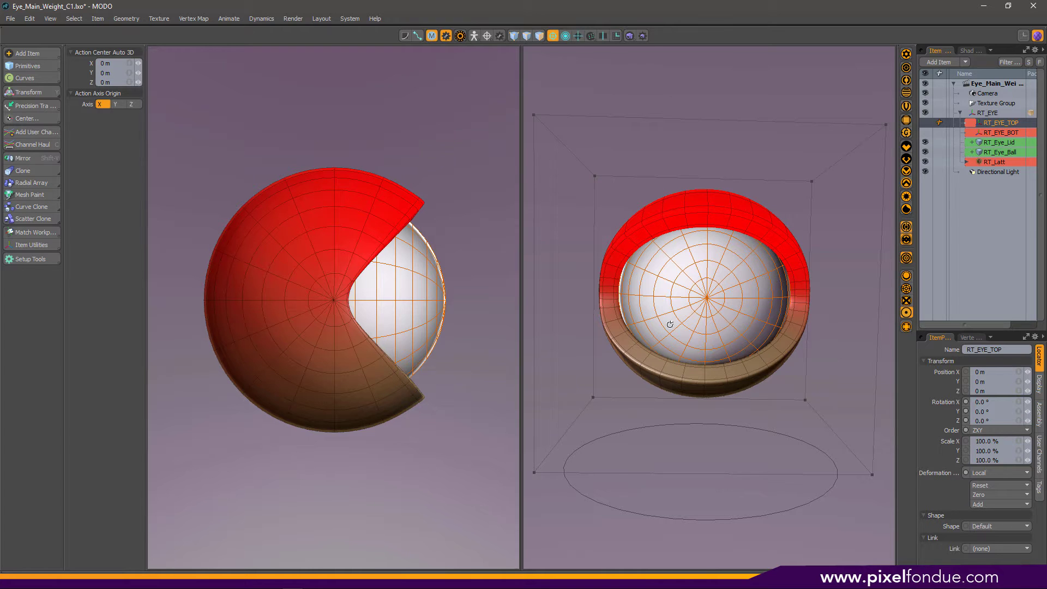
mouse_move(669, 324)
alt+mouse_down()
mouse_move(627, 296)
mouse_move(689, 316)
alt+mouse_up()
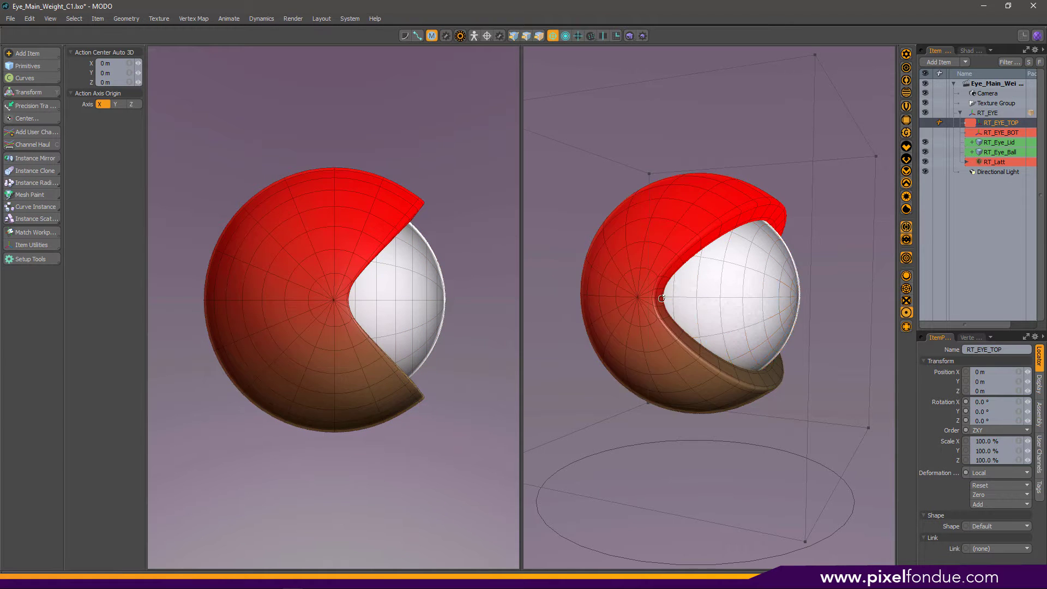
alt+drag(632, 335, 666, 293)
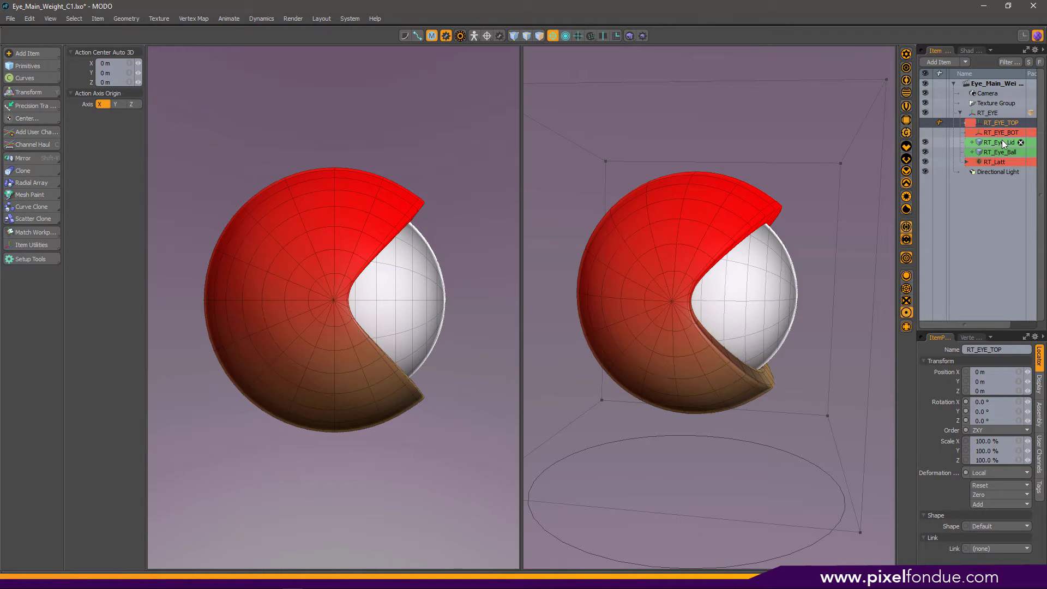
drag(1007, 140, 1011, 132)
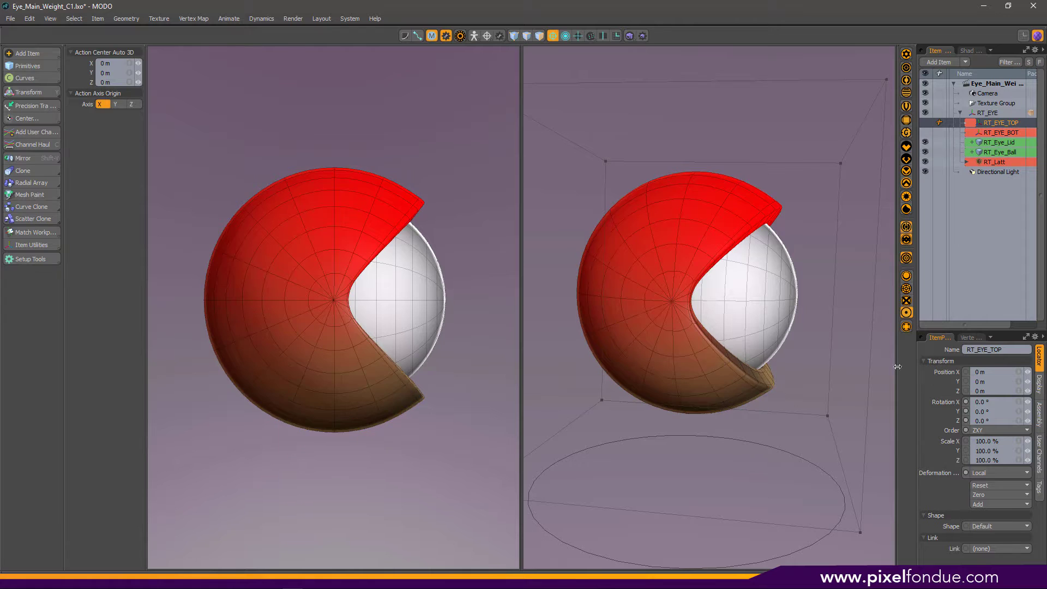
Step: Rotate the RT_EYE_TOP locator about X to lower the upper lid to about 45°, and raise it back to 5.5°
key(e)
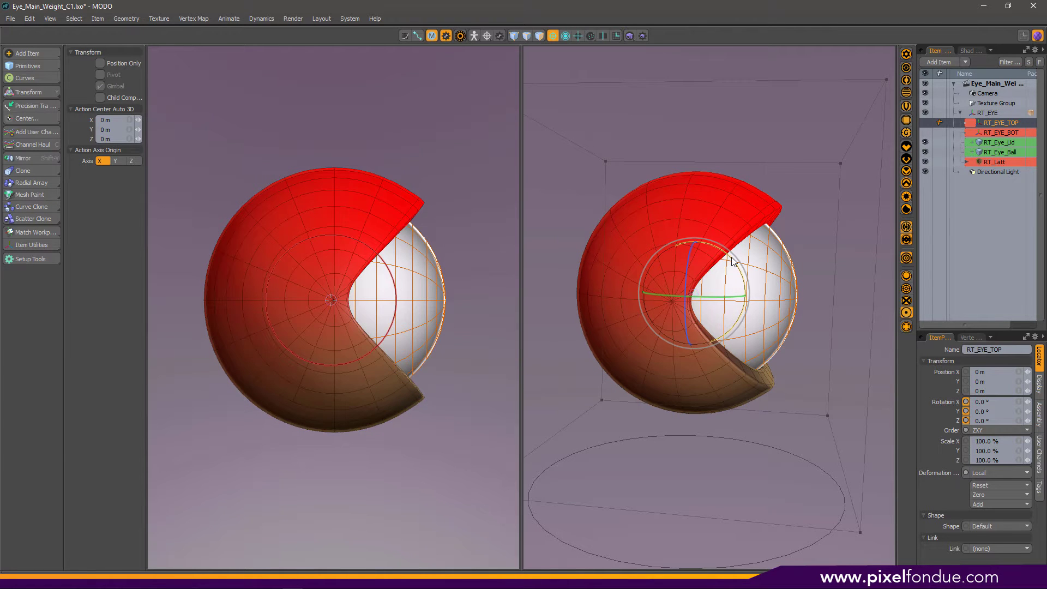
drag(737, 270, 747, 324)
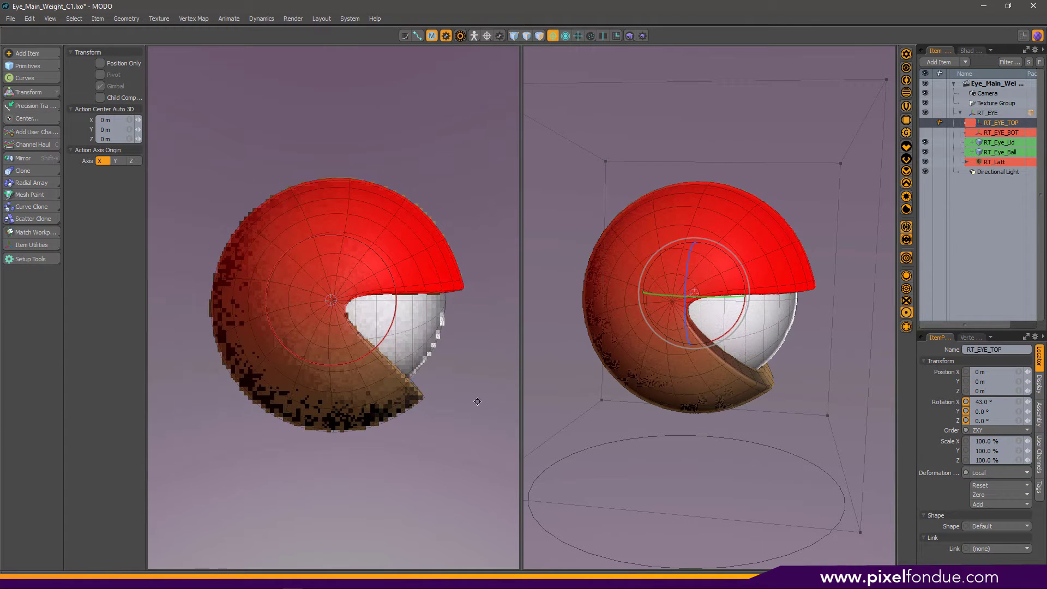
scroll(707, 322, up, 3)
scroll(437, 338, up, 5)
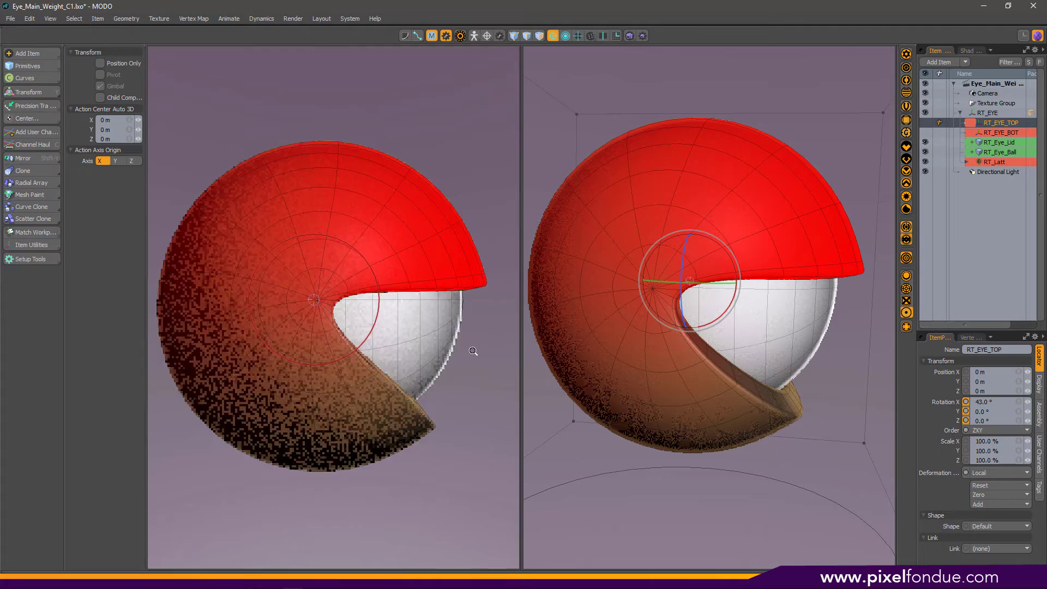
drag(309, 267, 312, 257)
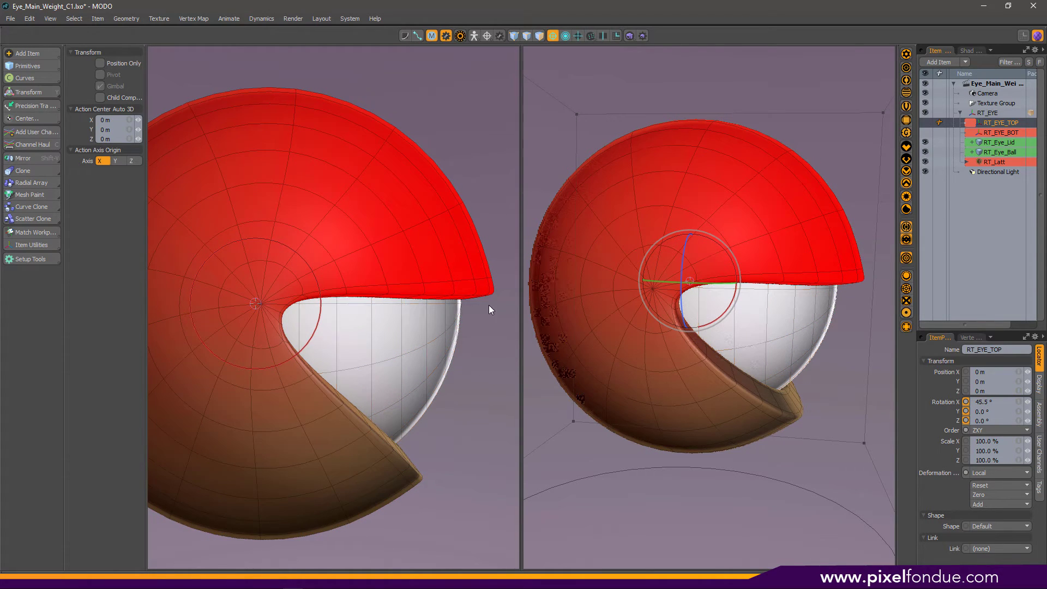
drag(319, 302, 307, 267)
Step: Try tilting the upper lid by rotating the RT_EYE_TOP locator off its X axis, and undo the rotations
alt+drag(753, 318, 667, 320)
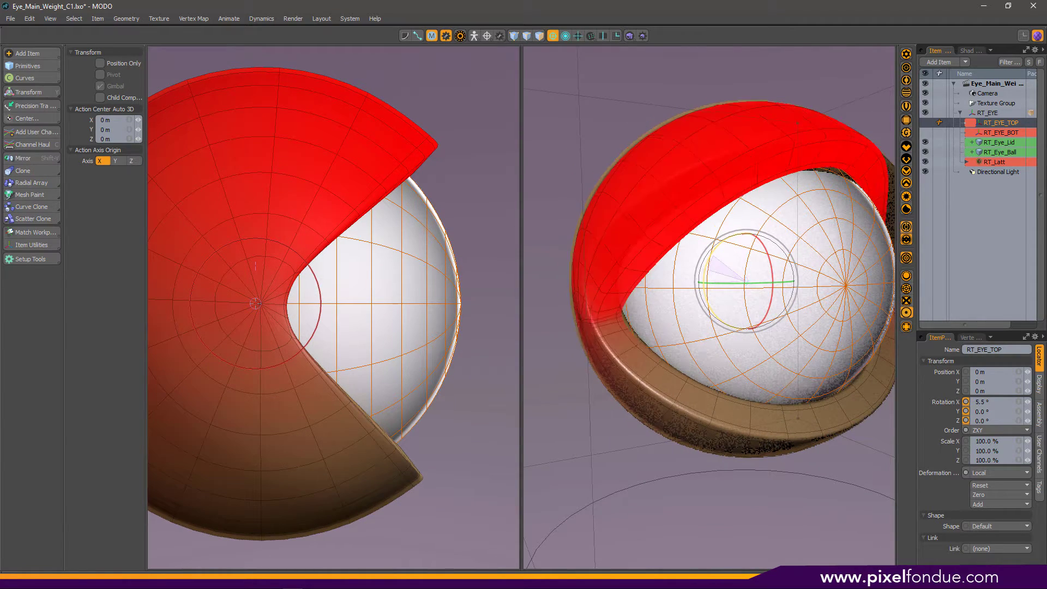
drag(712, 256, 706, 274)
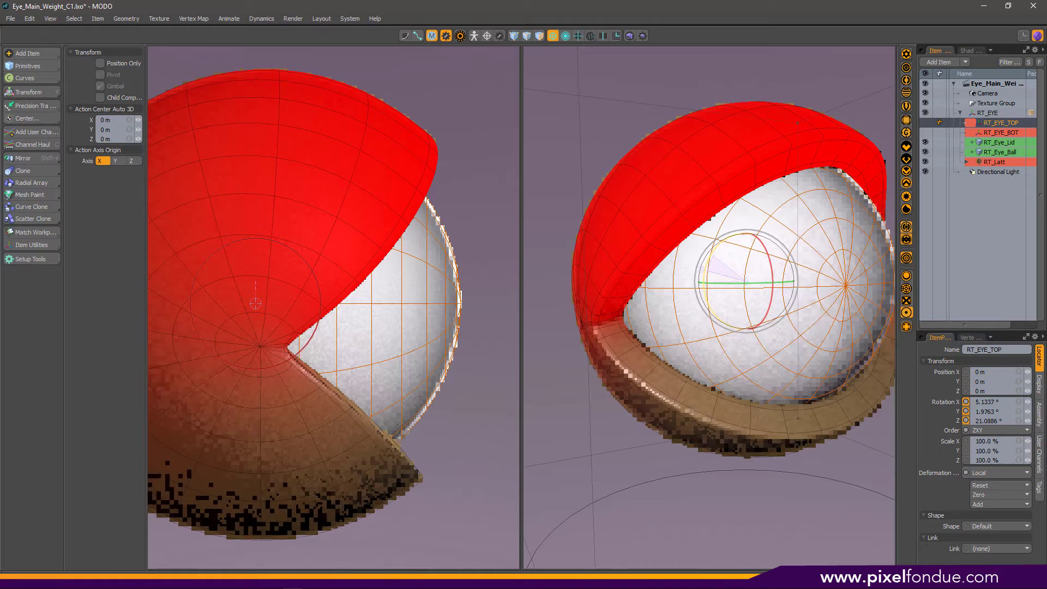
alt+drag(595, 342, 742, 315)
ctrl+alt+drag(645, 306, 567, 327)
ctrl+alt+drag(695, 330, 628, 330)
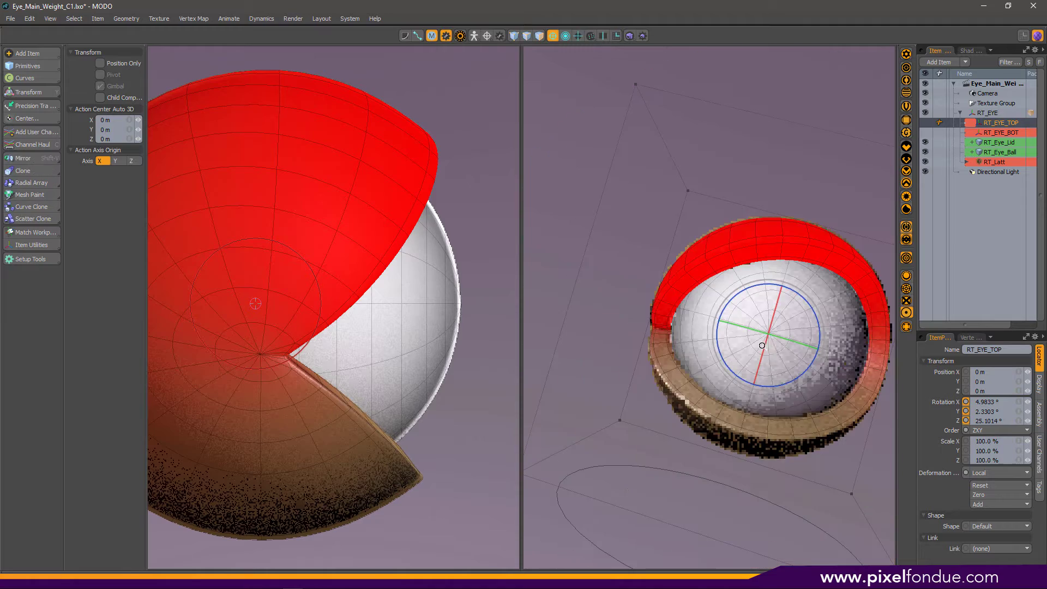
mouse_move(824, 339)
alt+mouse_down()
mouse_move(764, 339)
mouse_move(820, 353)
alt+mouse_up()
key(ctrl+z)
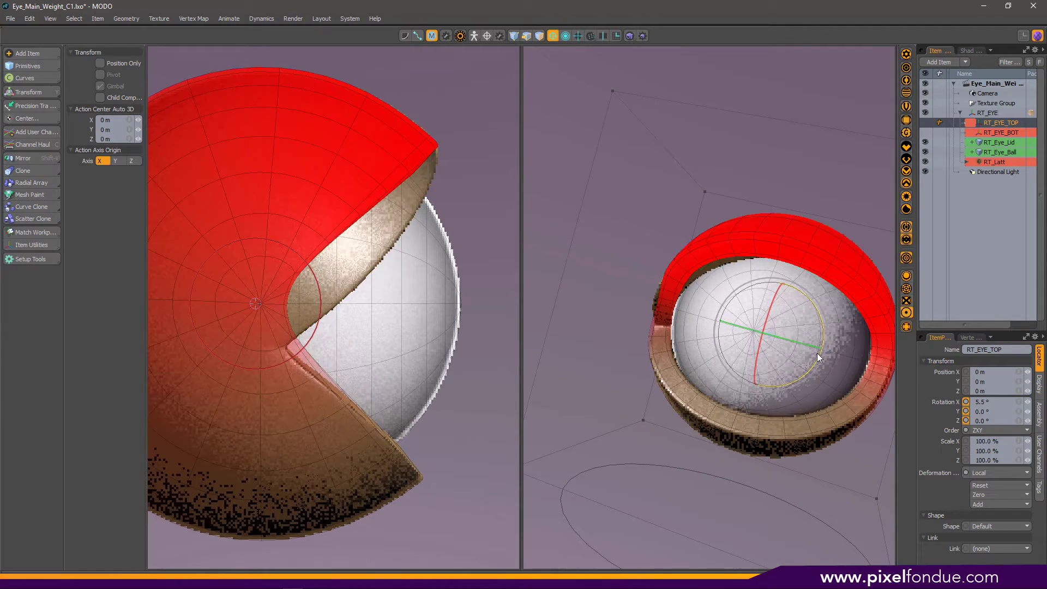
key(ctrl+z)
Step: Switch the eye views to a simpler default shading, with a plain grey background in the Left view, and leave the rotate tool
alt+drag(823, 347, 883, 340)
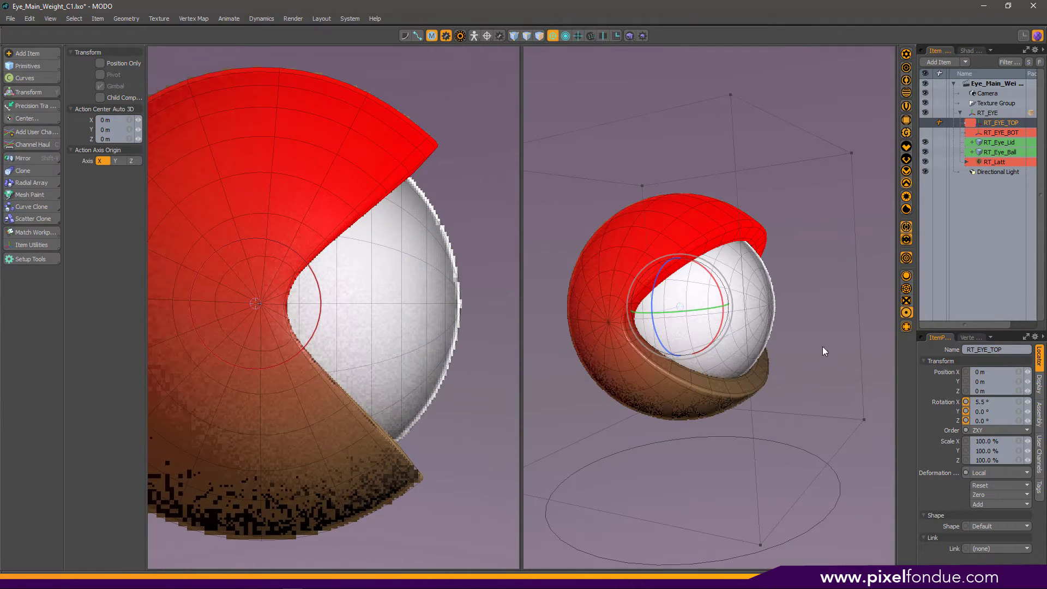
scroll(404, 333, down, 2)
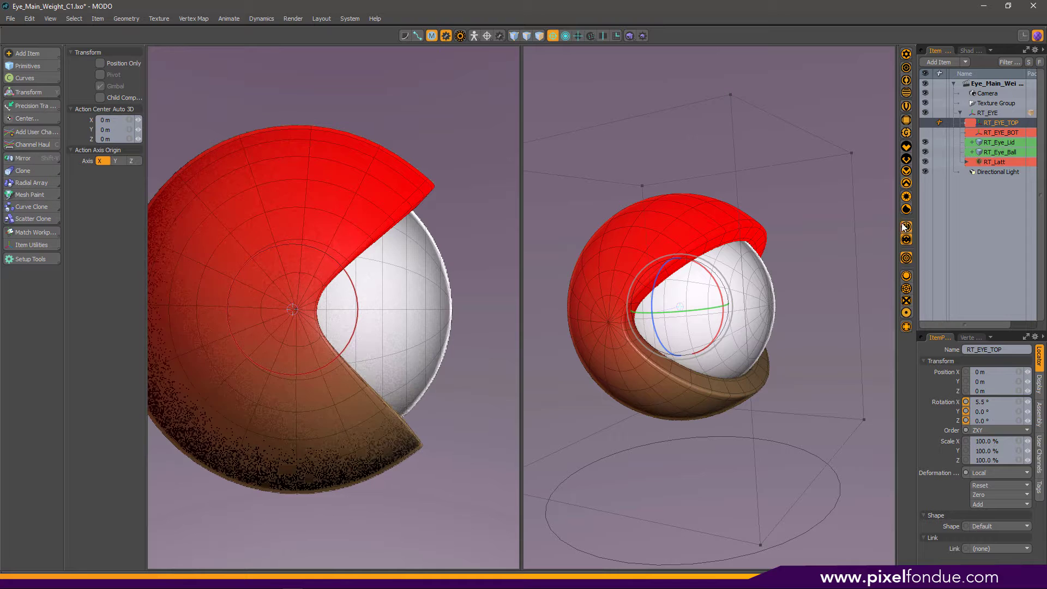
click(908, 163)
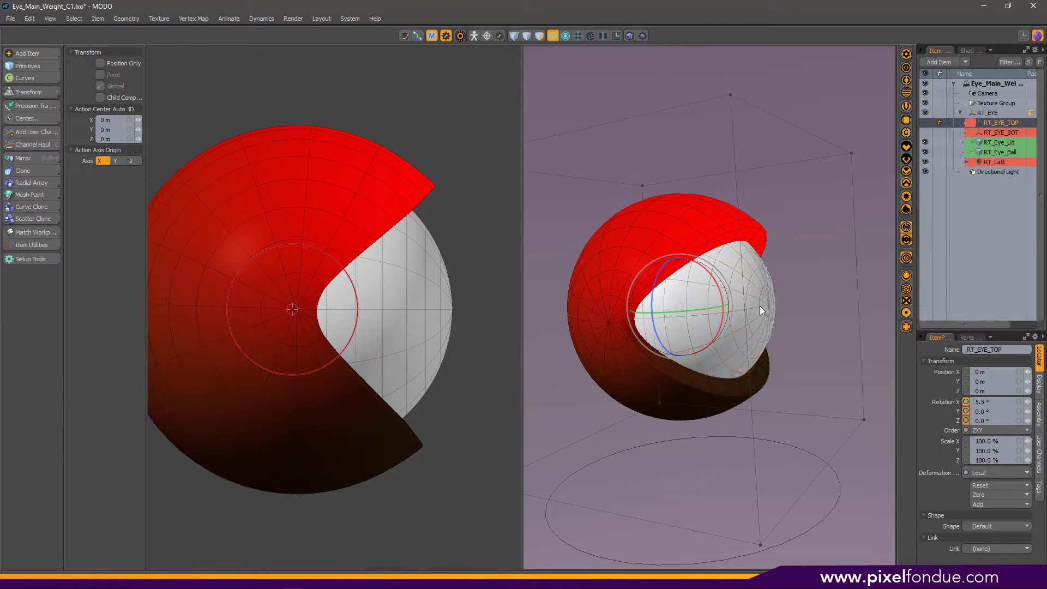
alt+drag(726, 288, 797, 330)
key(space)
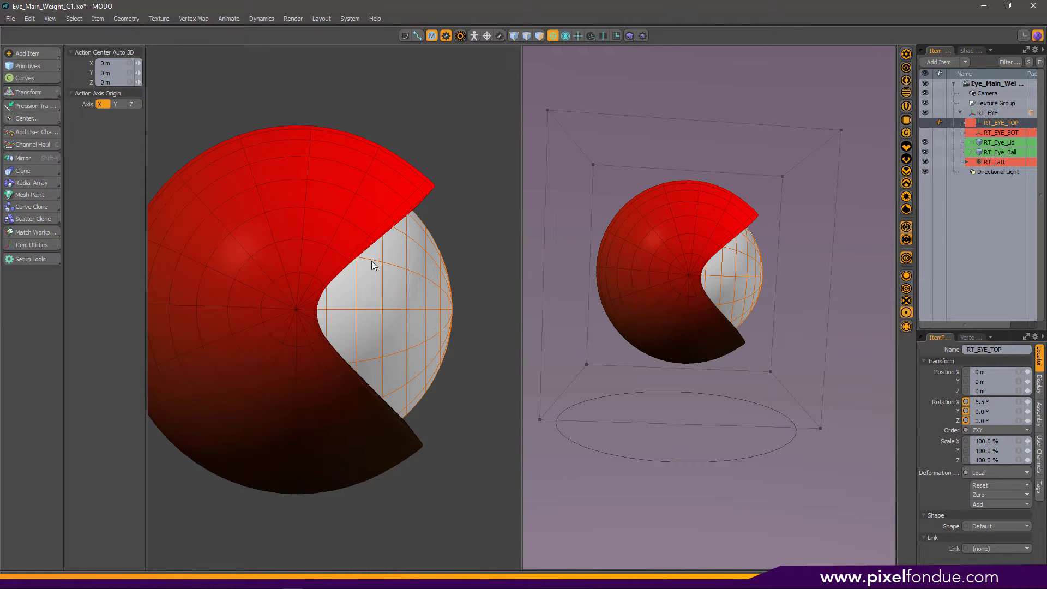
alt+drag(671, 308, 600, 273)
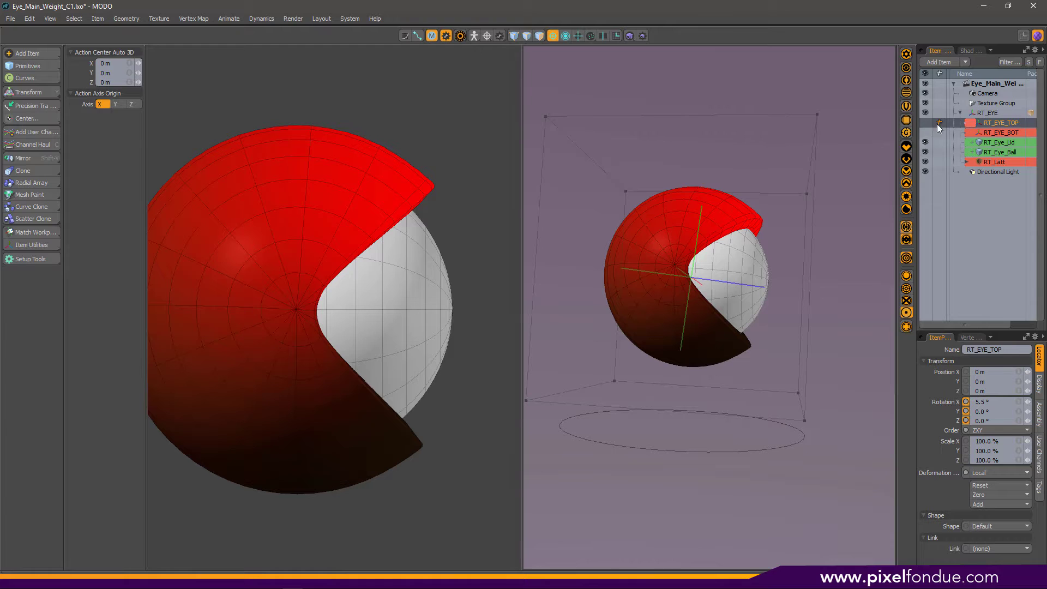
Step: Expand the weight maps in the vertex map list and compare RT_LID_BOT with RT_LID_TOP on the eyelid mesh
click(971, 337)
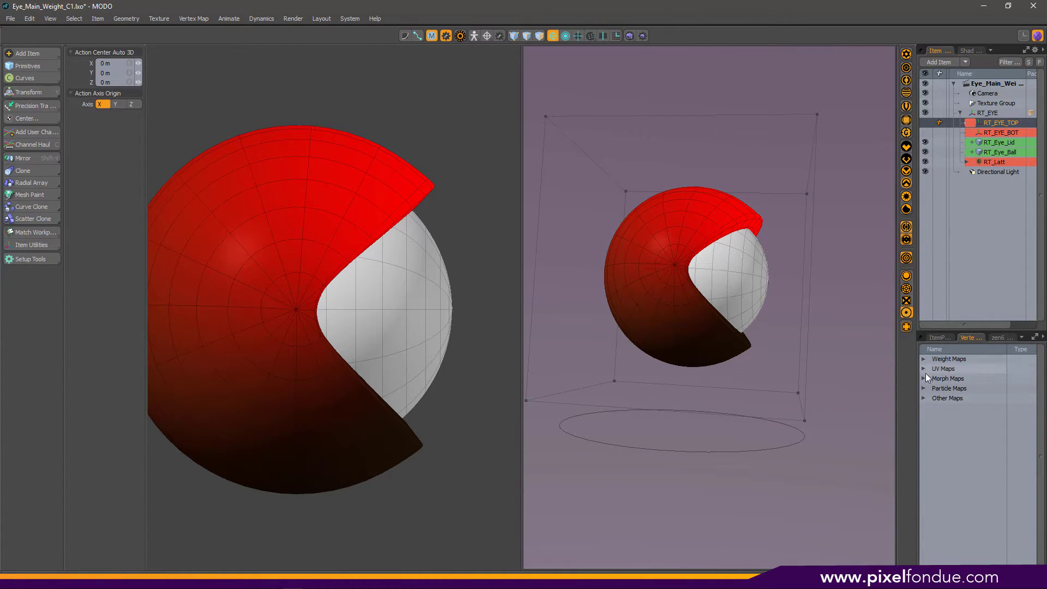
click(923, 359)
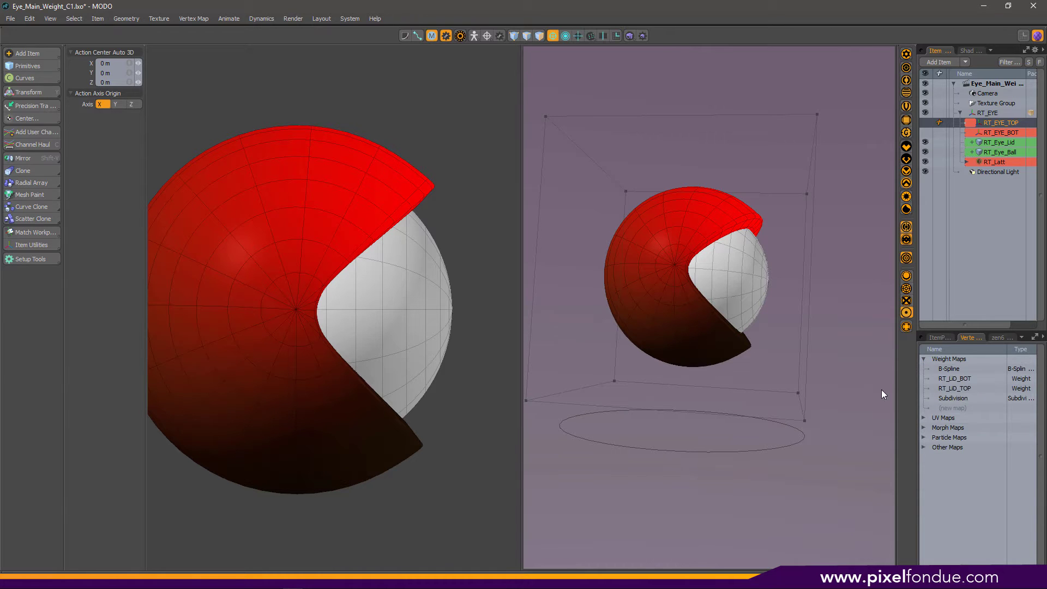
click(964, 380)
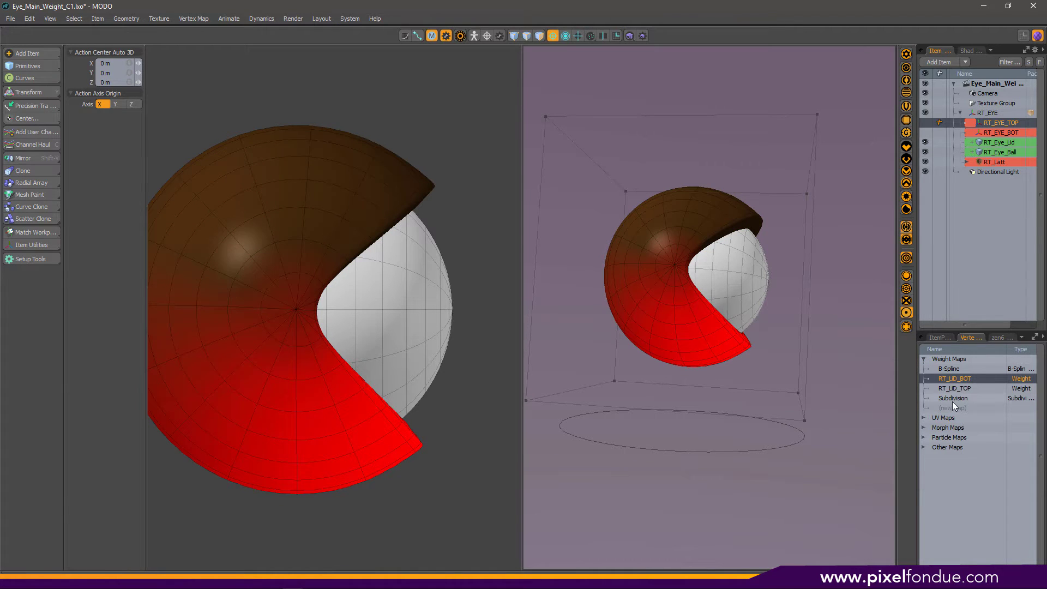
click(959, 388)
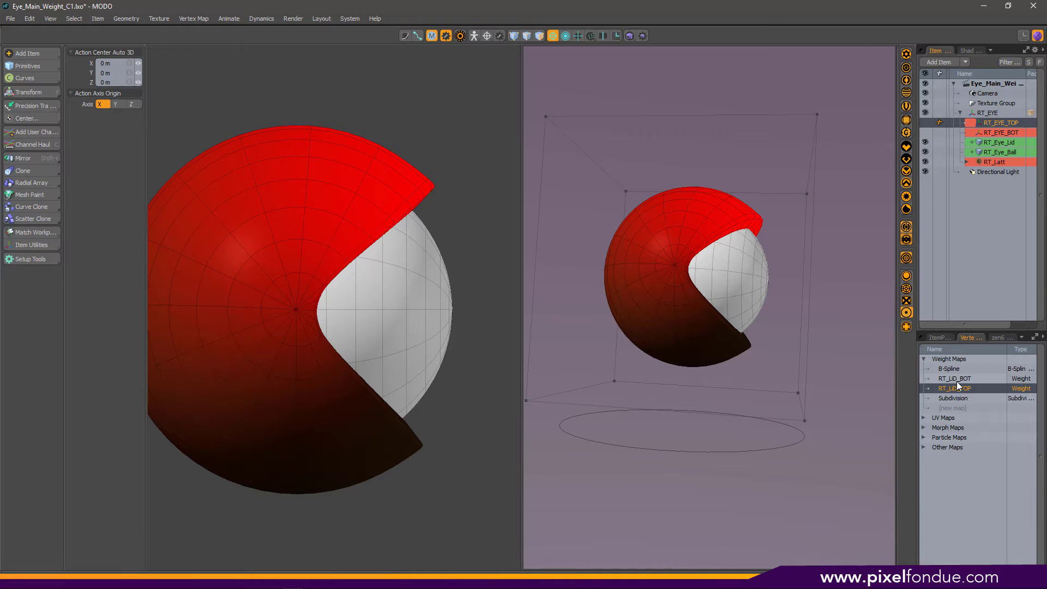
click(957, 378)
click(965, 388)
click(960, 378)
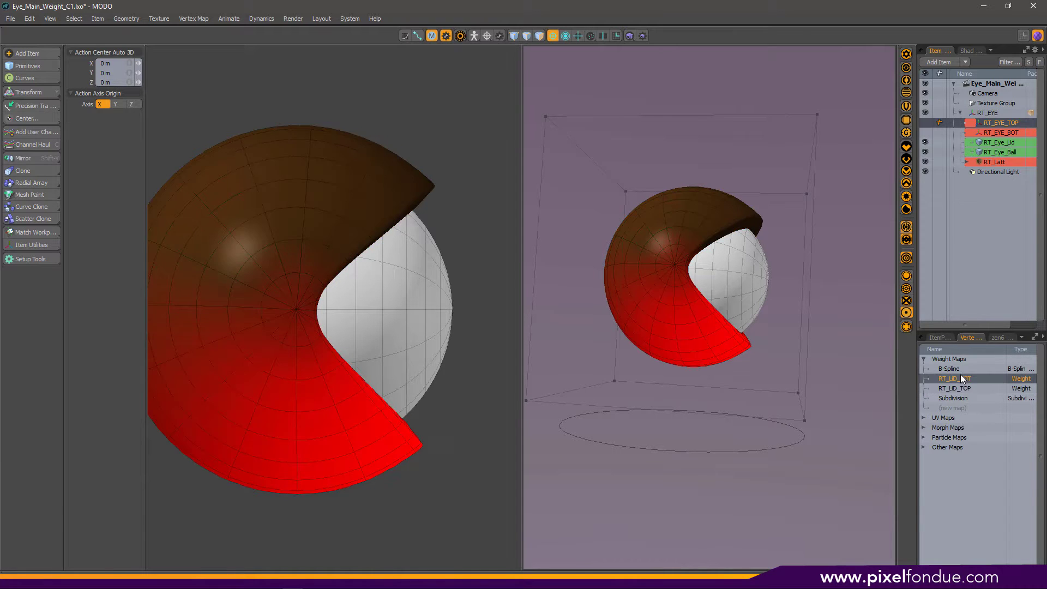
click(971, 389)
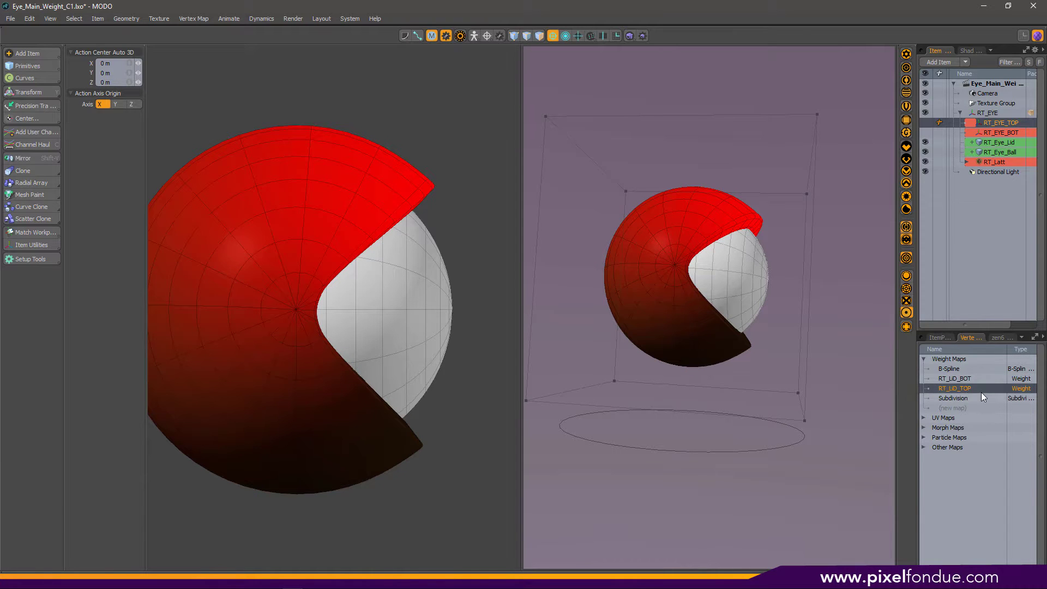
Step: Rotate the RT_EYE_BOT locator about X to raise the lower lid to the middle of the eyeball
click(993, 134)
key(e)
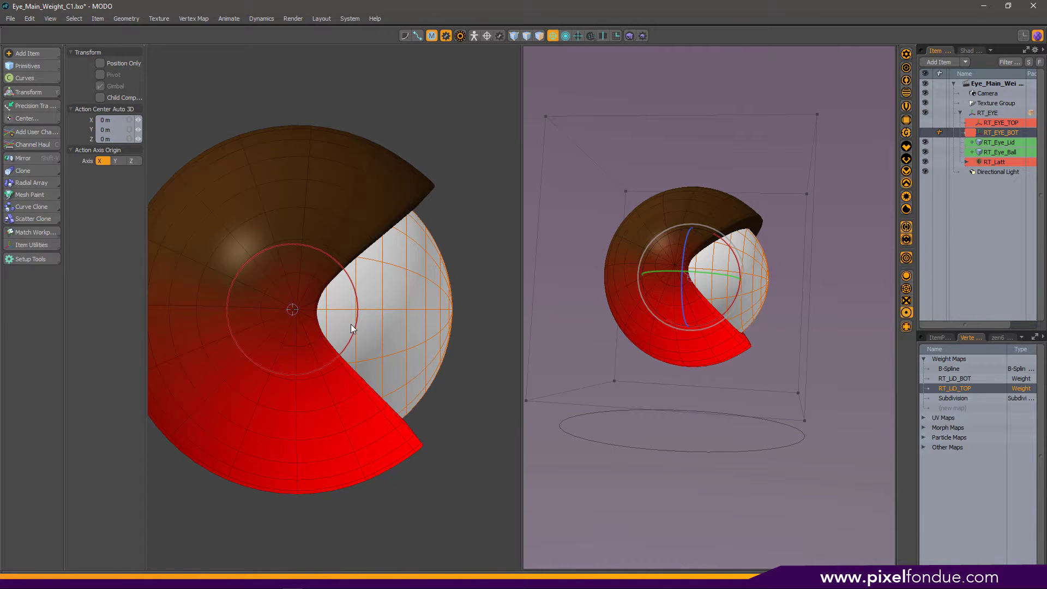
drag(354, 332, 357, 311)
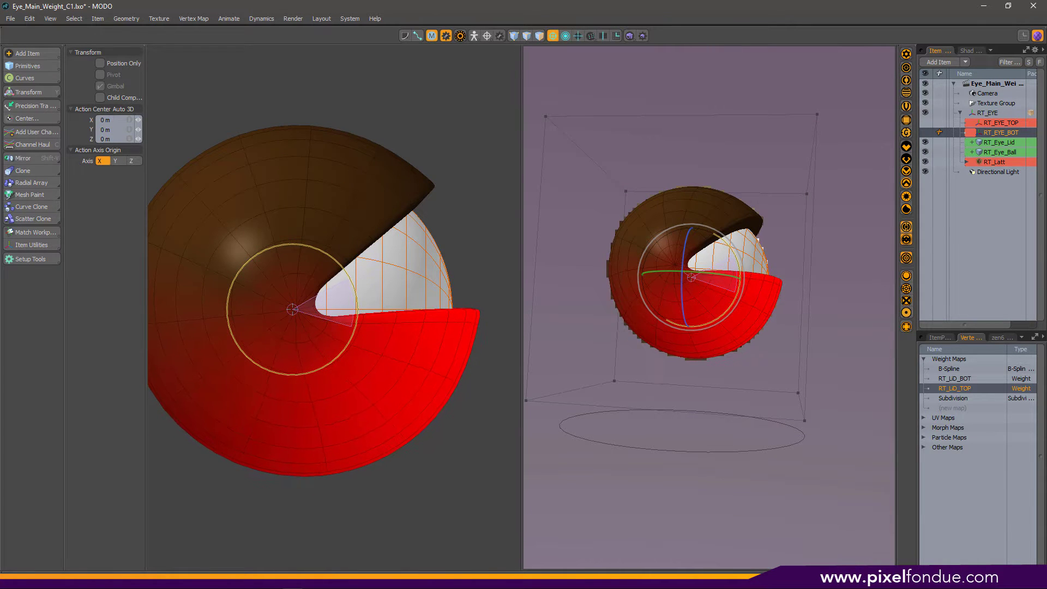
Step: Rotate the RT_EYE_TOP locator to bring the upper lid almost down to the lower lid, and open it wide again
click(995, 122)
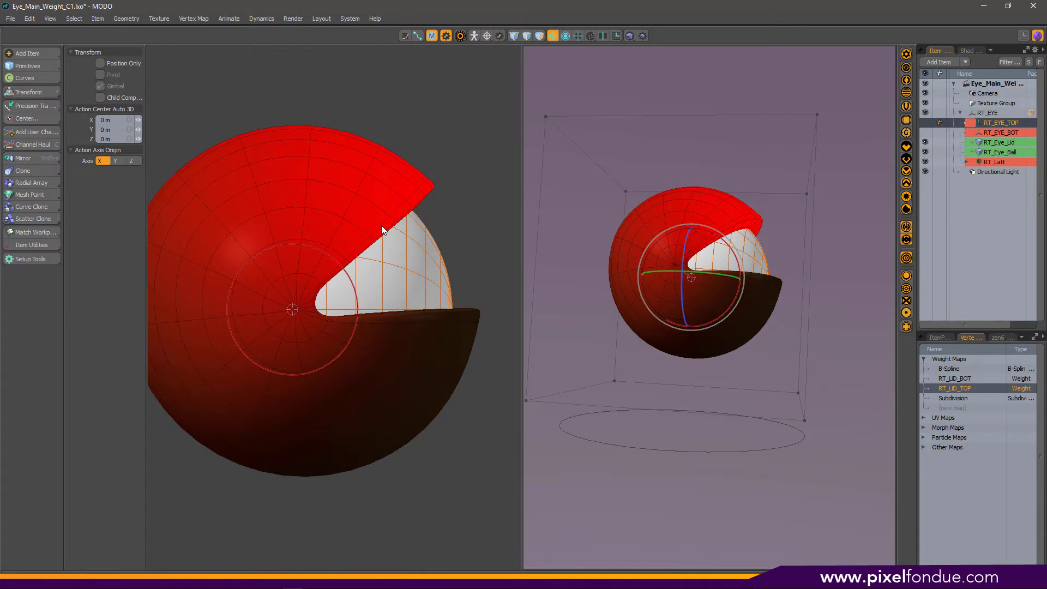
drag(326, 253, 354, 287)
alt+shift+drag(504, 332, 551, 348)
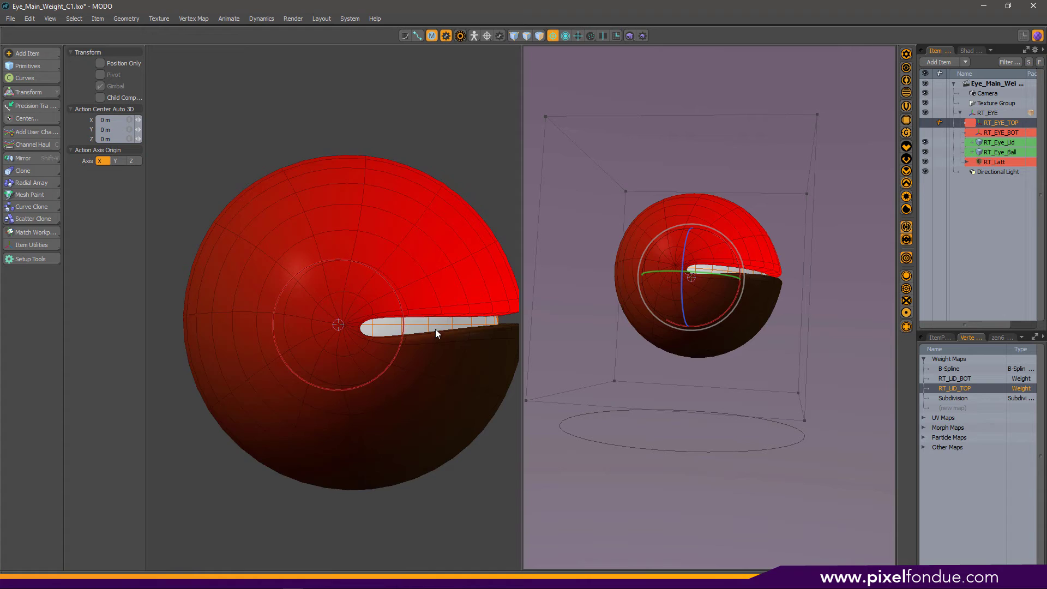
alt+shift+drag(436, 329, 414, 334)
drag(371, 295, 373, 298)
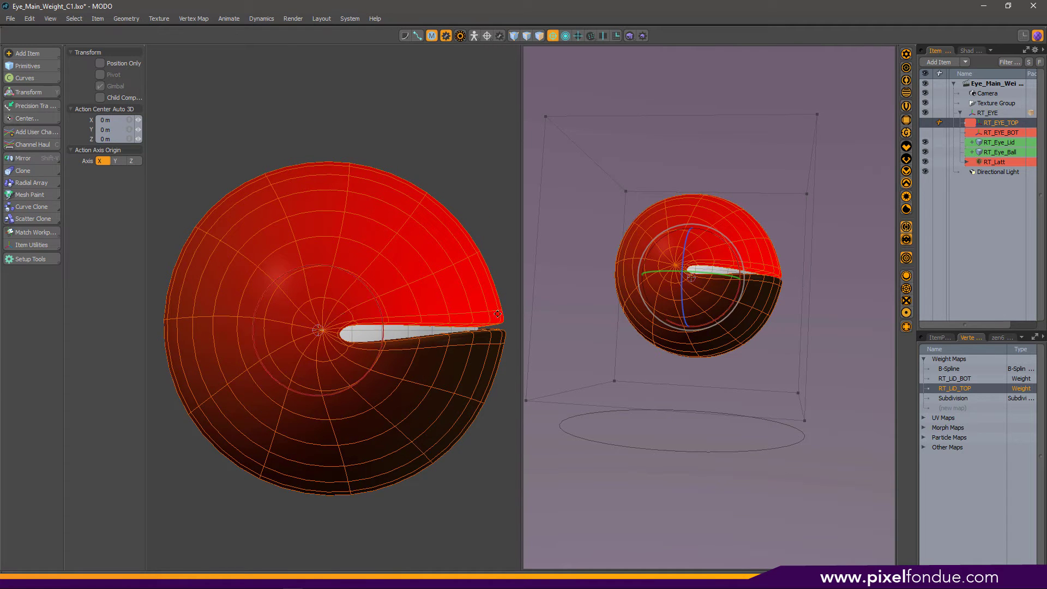
alt+drag(600, 305, 740, 176)
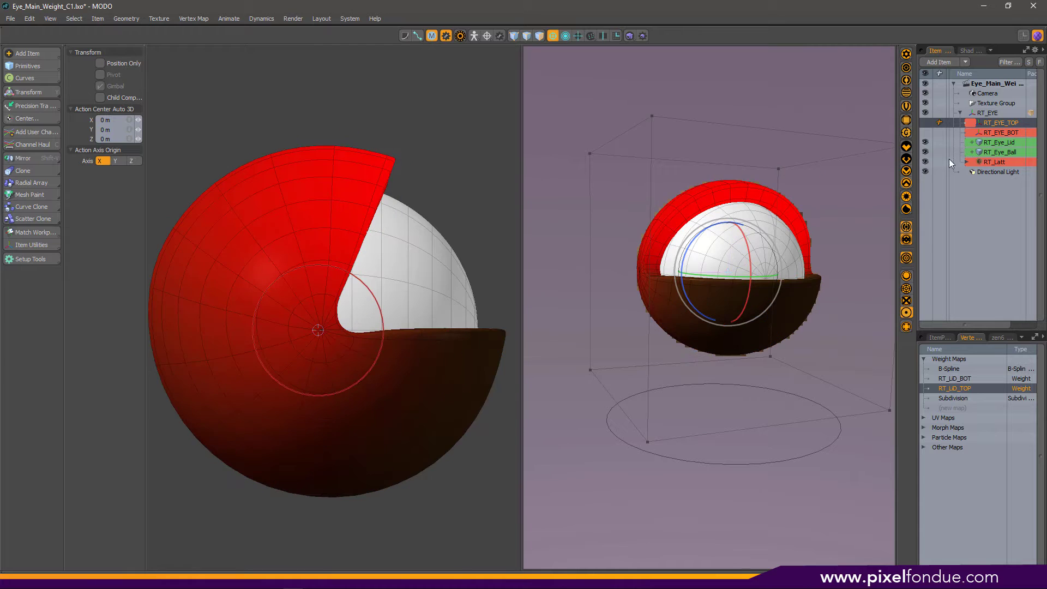
Step: Rotate the RT_EYE_BOT locator to open the lower lid wide, and inspect its front edge against the eyeball up close
click(996, 133)
drag(741, 238, 751, 263)
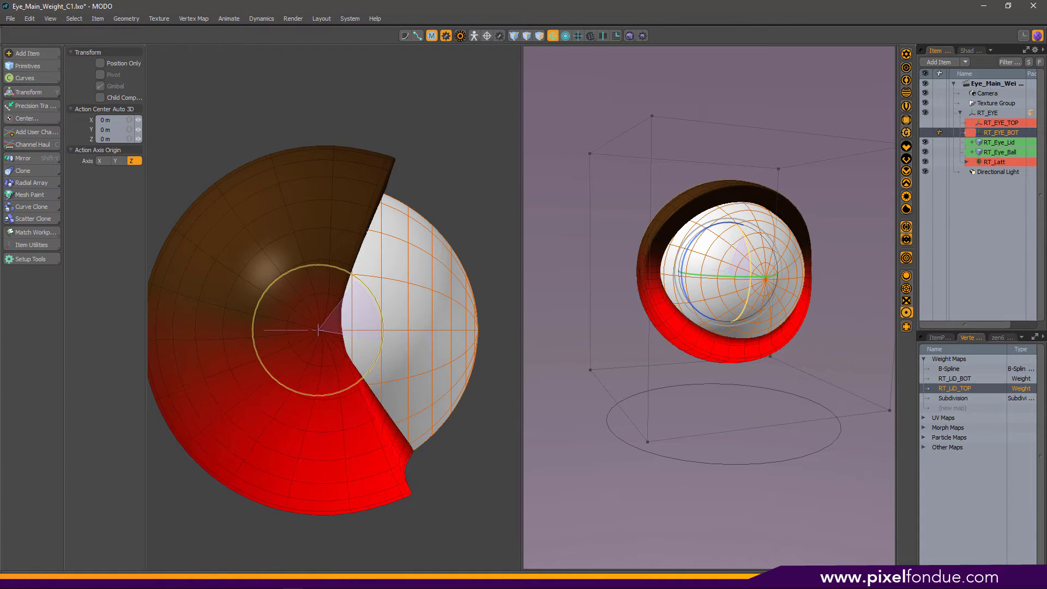
mouse_move(449, 369)
alt+shift+mouse_down()
mouse_move(351, 369)
mouse_move(447, 357)
alt+shift+mouse_up()
ctrl+alt+drag(731, 350, 807, 350)
alt+drag(763, 328, 796, 343)
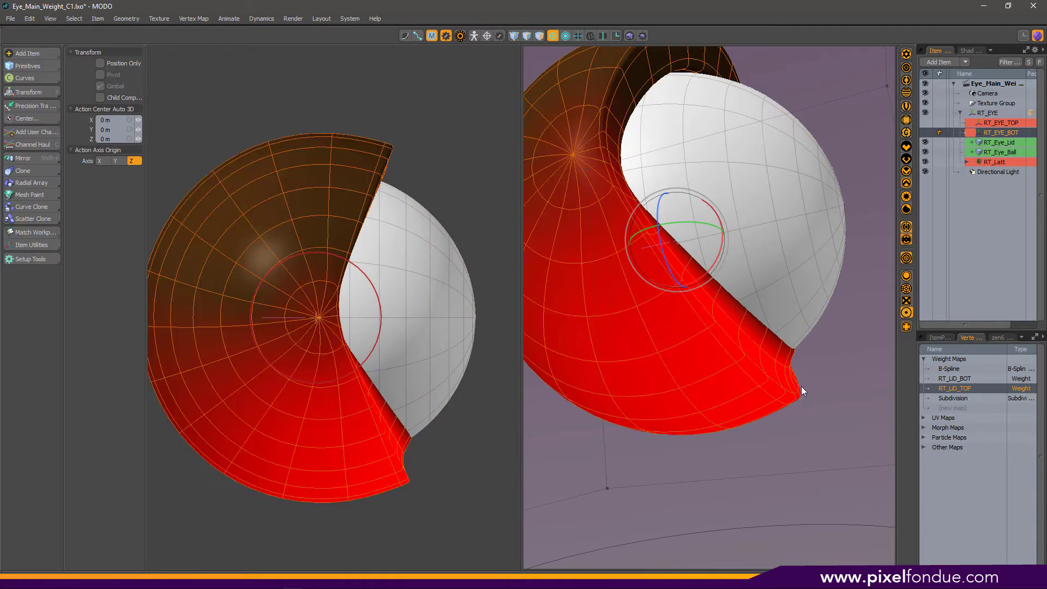
Step: Switch the perspective view back to advanced shading without the weight colours and examine the lower lid's edge from below
click(908, 242)
mouse_move(885, 275)
alt+mouse_down()
mouse_move(835, 296)
mouse_move(806, 265)
mouse_move(747, 268)
mouse_move(743, 297)
mouse_move(745, 282)
alt+mouse_up()
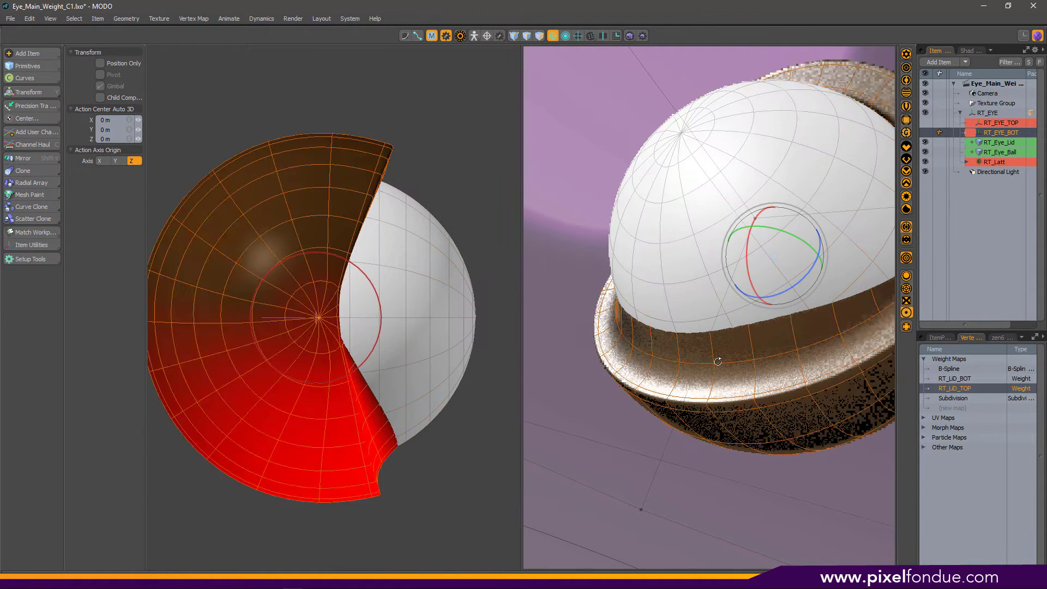
alt+drag(718, 363, 706, 312)
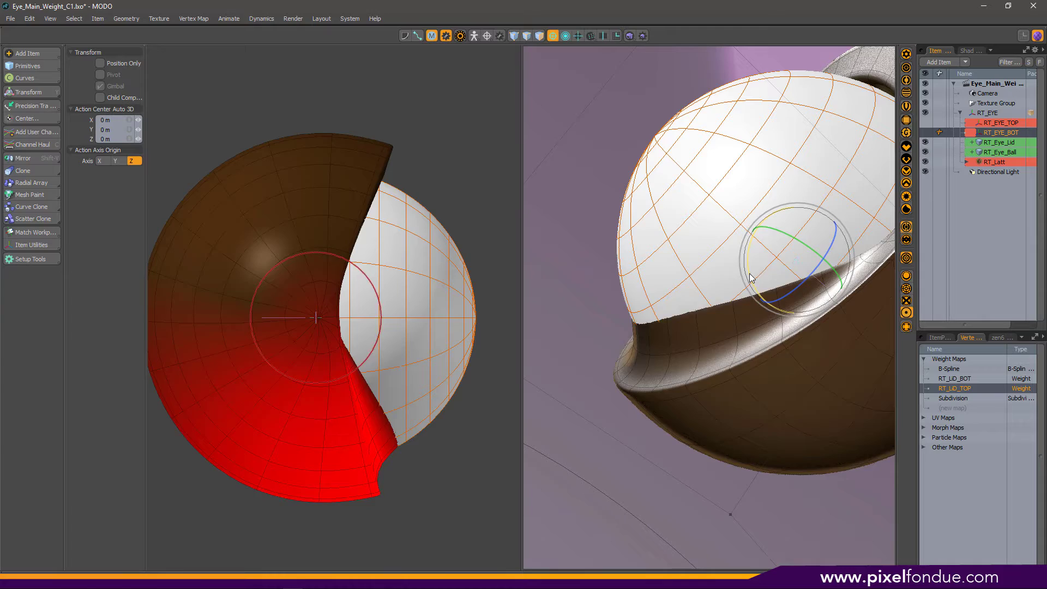
Step: Rotate the RT_EYE_BOT locator through several lower lid positions to compare the lid edge, leaving it partly raised at -23.1° in X
drag(750, 278, 721, 334)
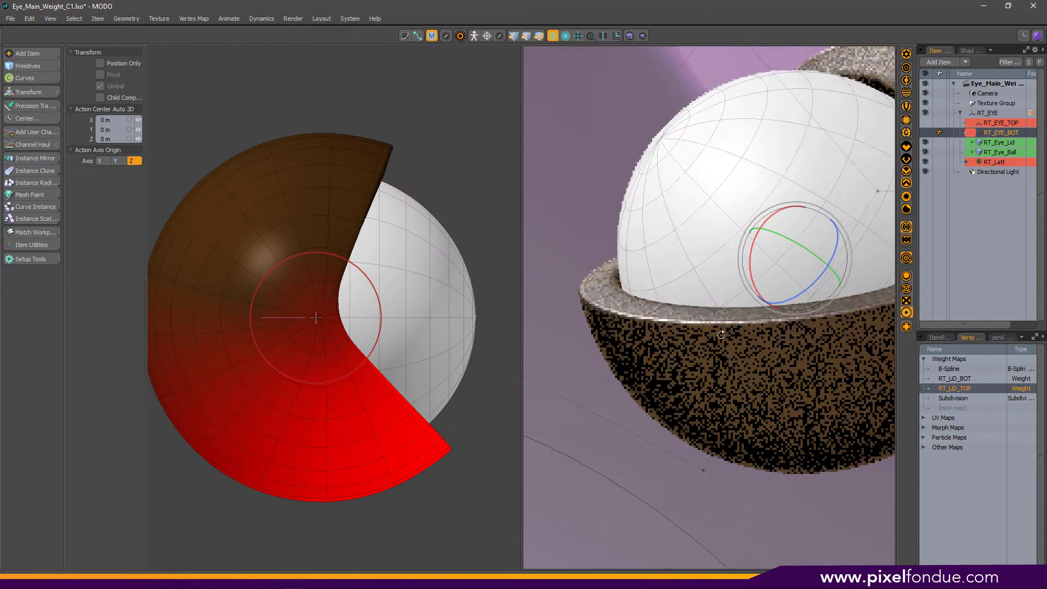
drag(762, 252, 703, 325)
scroll(424, 445, up, 5)
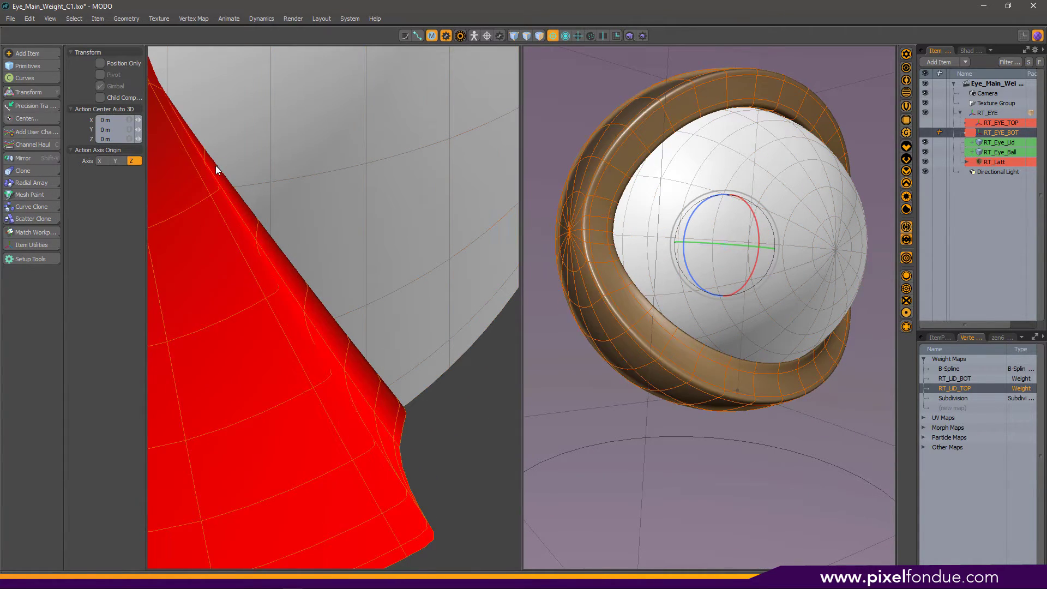
scroll(478, 367, down, 5)
alt+shift+drag(464, 341, 402, 362)
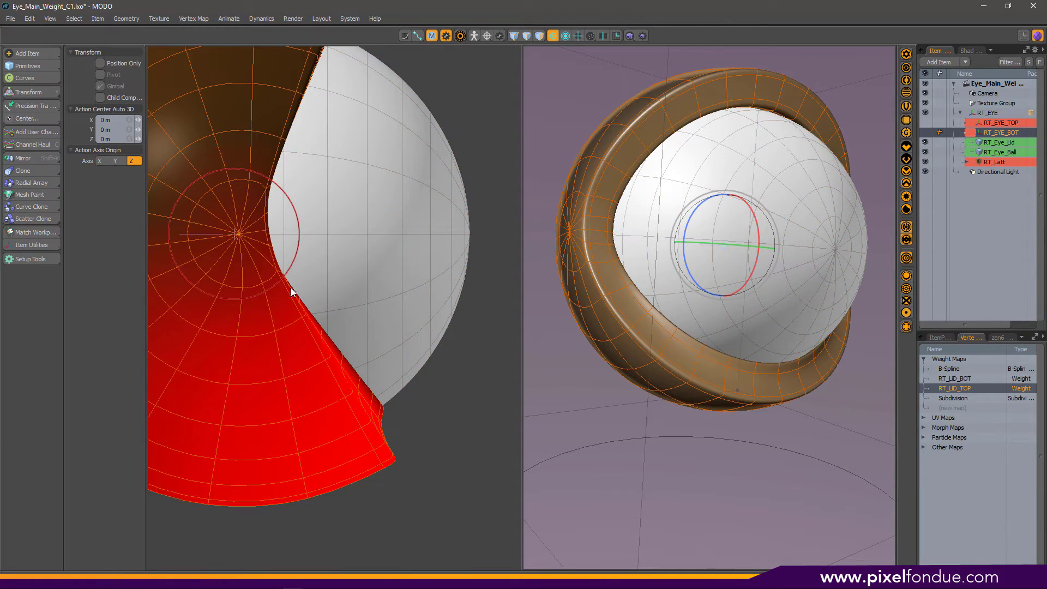
mouse_move(802, 346)
alt+mouse_down()
mouse_move(748, 356)
mouse_move(721, 229)
mouse_move(827, 243)
mouse_move(785, 299)
mouse_move(706, 305)
alt+mouse_up()
key(space)
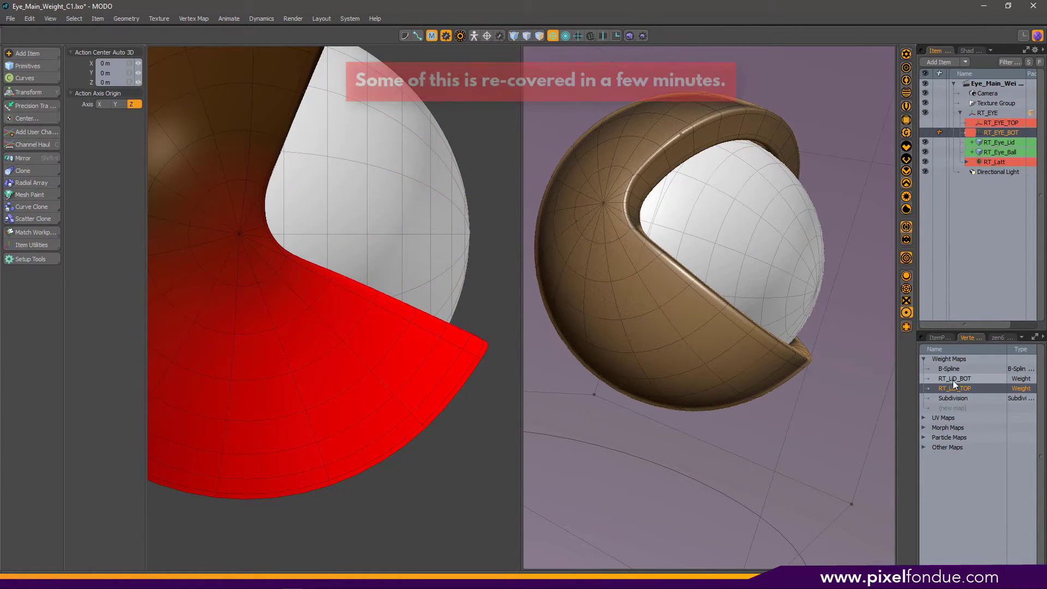
Step: Compare the RT_LID_BOT and RT_LID_TOP weight maps on the lid, and clear the weights from both maps
click(954, 381)
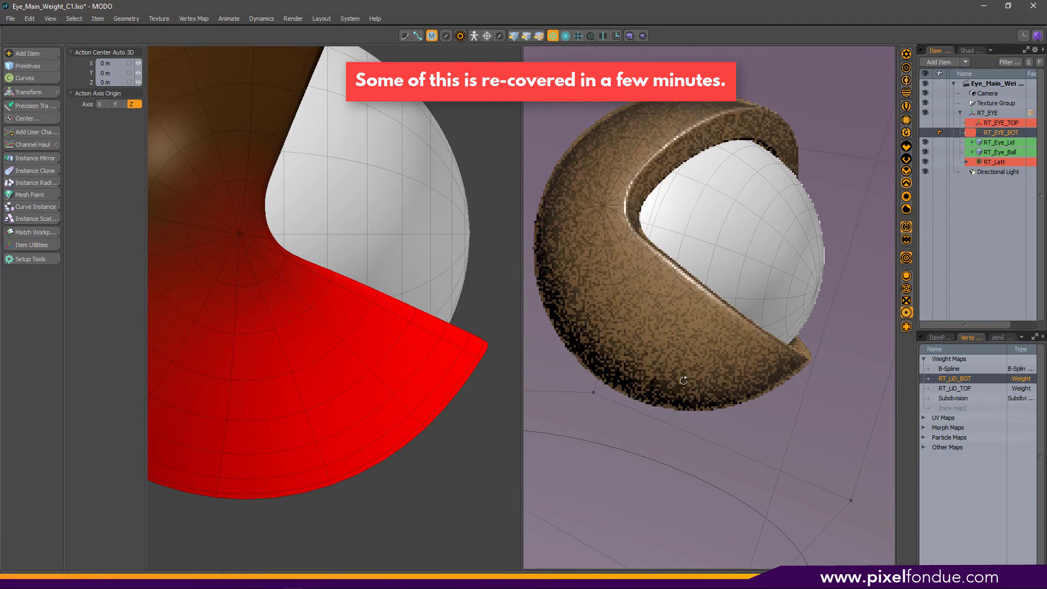
alt+drag(704, 305, 777, 322)
scroll(388, 360, down, 3)
ctrl+alt+drag(382, 362, 437, 380)
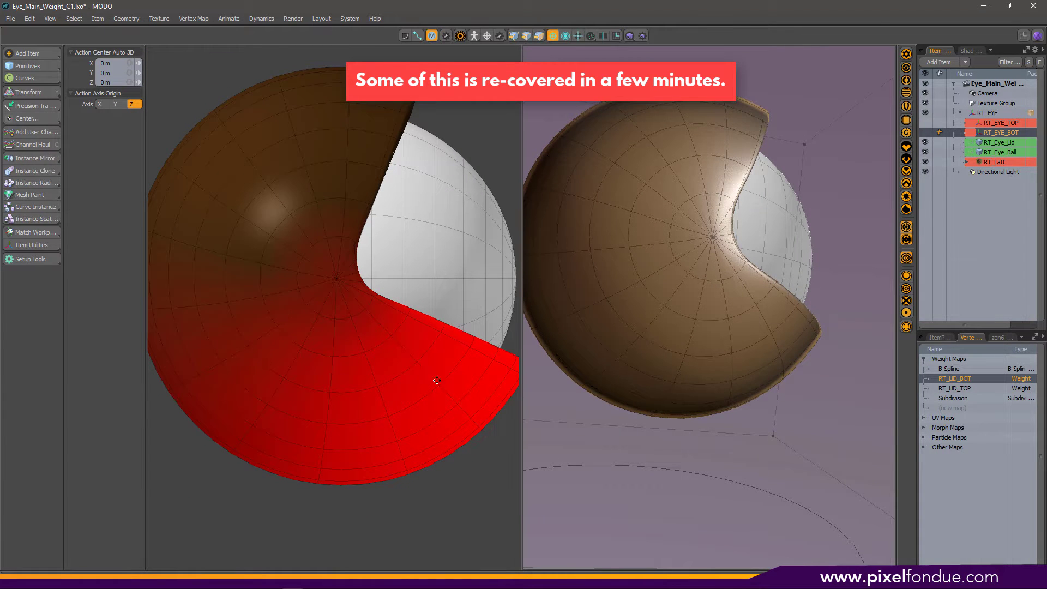
click(980, 388)
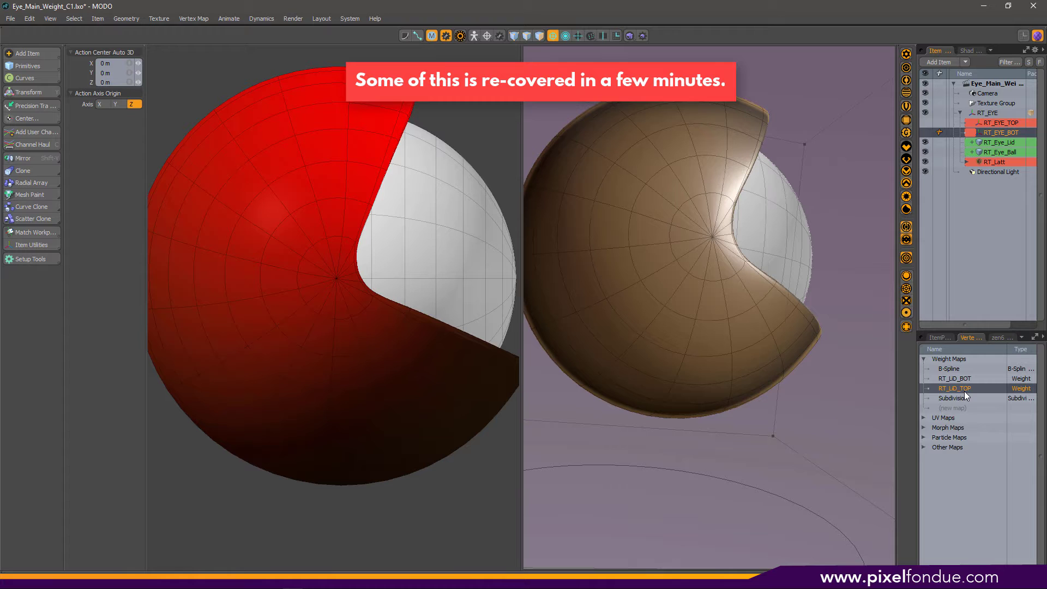
right_click(965, 391)
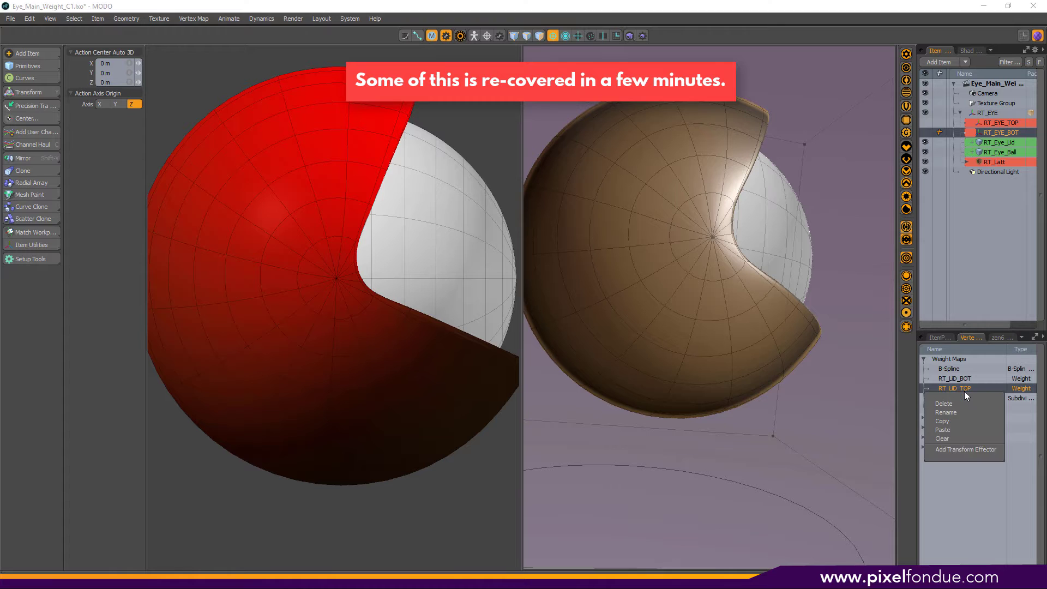
click(957, 440)
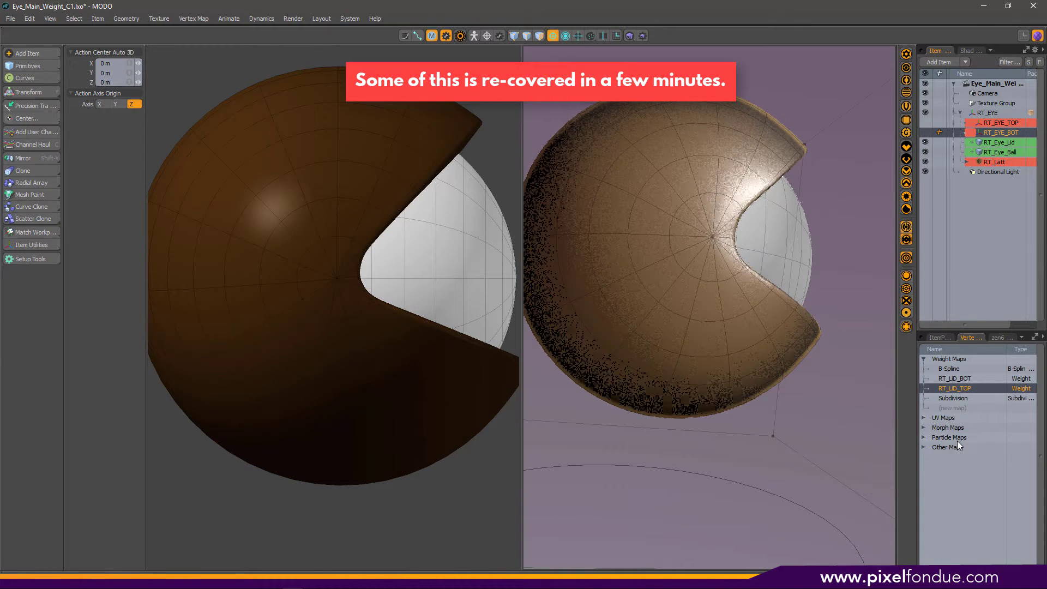
right_click(963, 380)
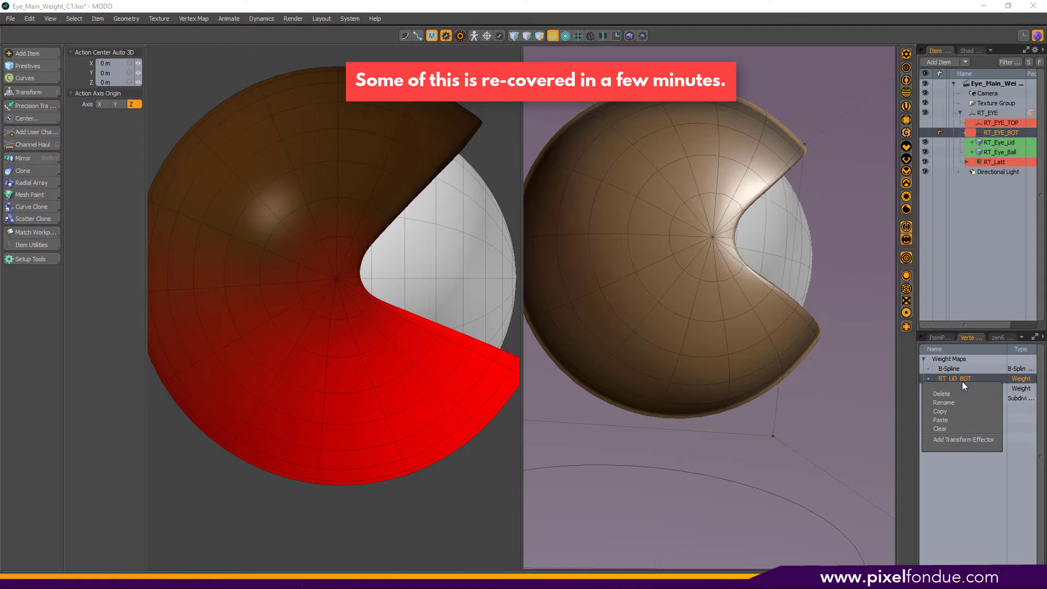
click(962, 431)
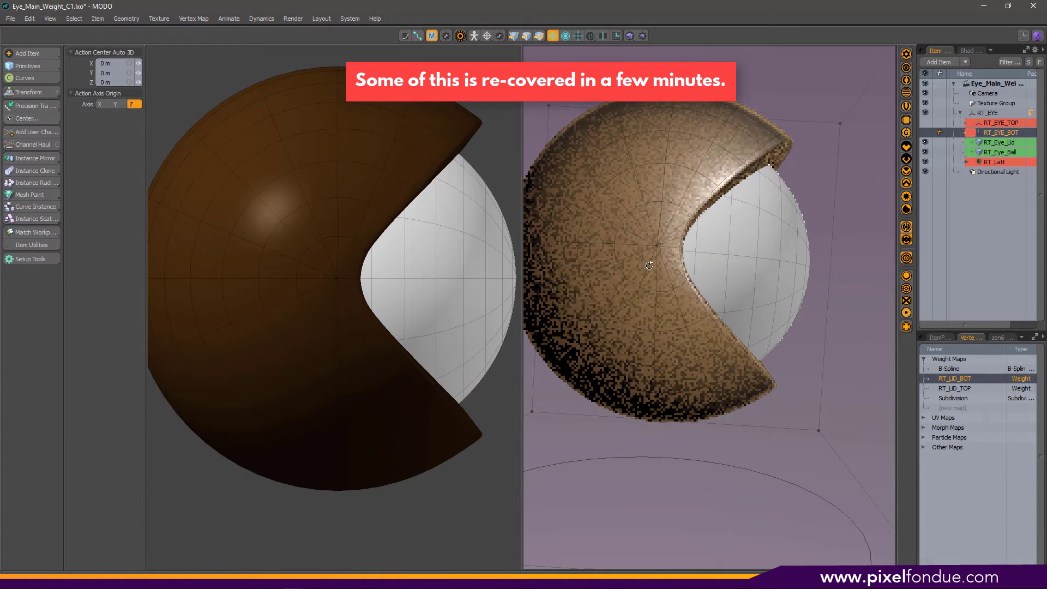
Step: Reset the rotations of the RT_EYE_TOP and RT_EYE_BOT locators to 0° and hide the RT_Latt lattice
click(934, 340)
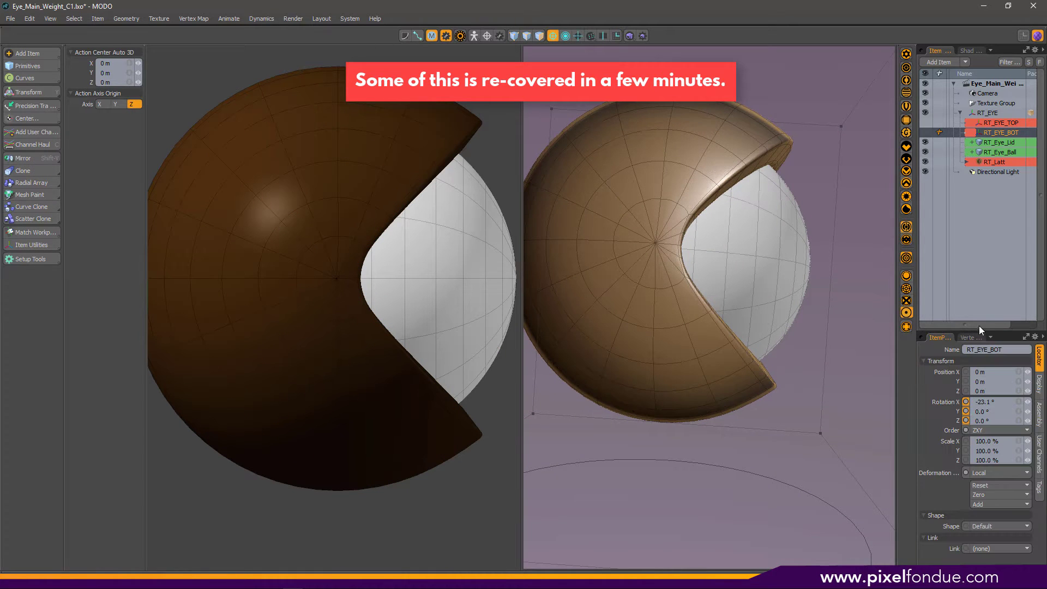
click(993, 126)
shift+click(994, 132)
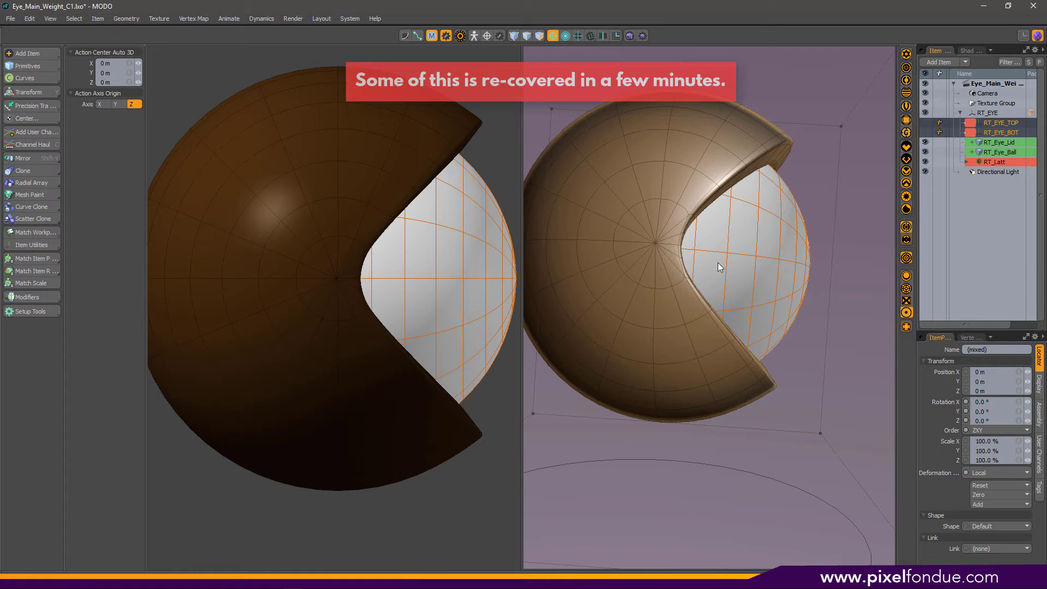
alt+drag(787, 263, 713, 289)
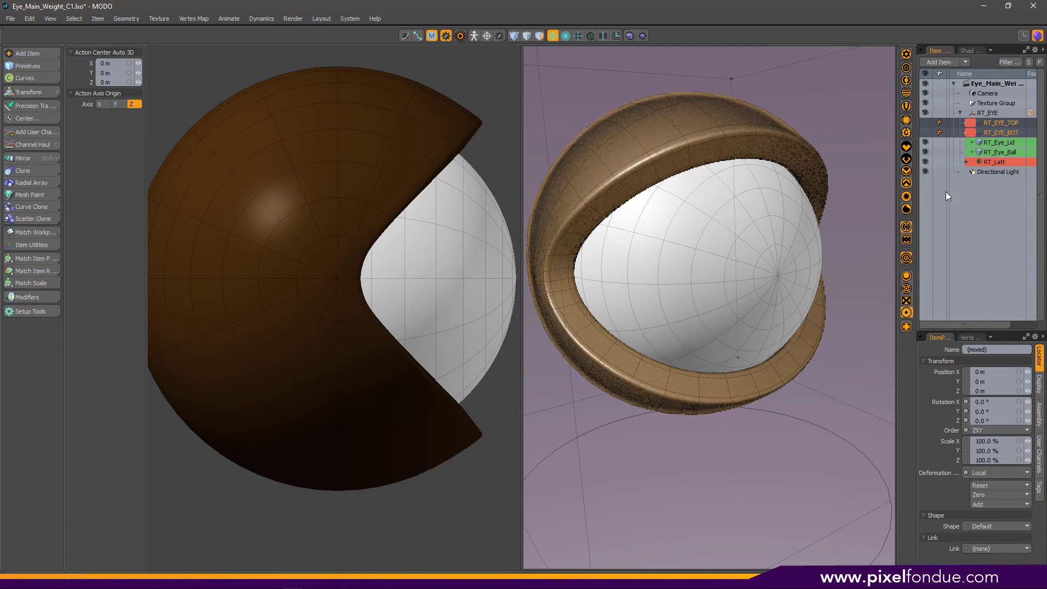
click(927, 162)
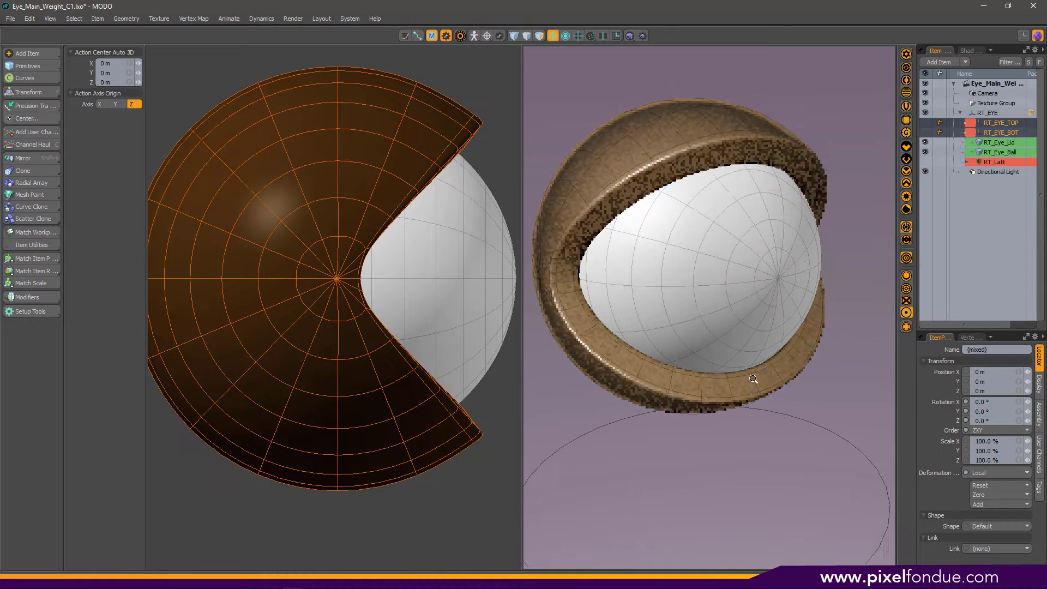
Step: Examine the undeformed lid opening around the eyeball from the front and the side in both views
scroll(755, 381, down, 5)
alt+drag(691, 389, 722, 381)
alt+shift+drag(868, 315, 862, 279)
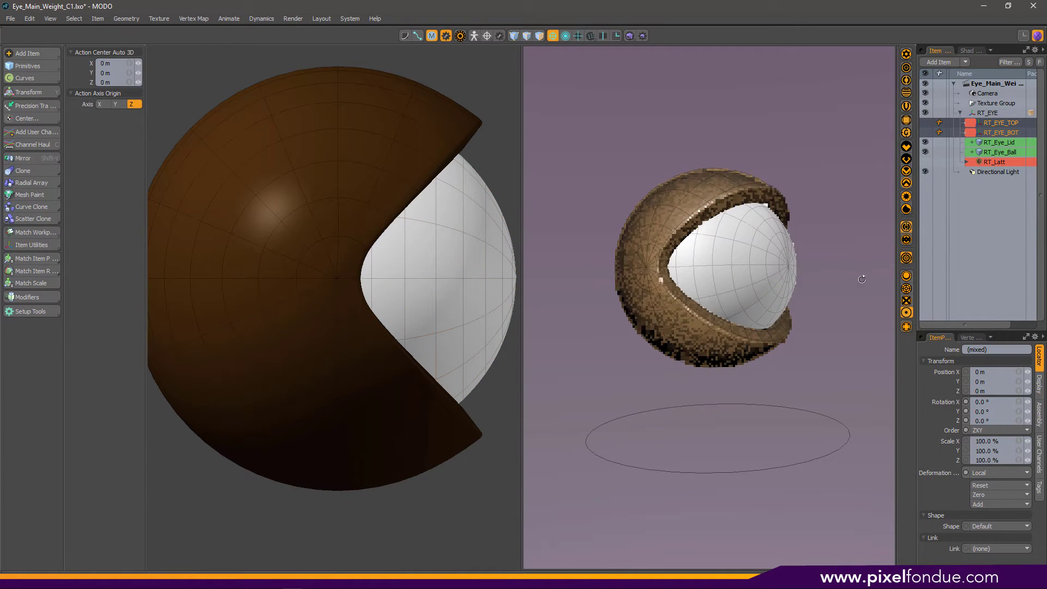
alt+drag(697, 274, 723, 271)
scroll(723, 272, up, 2)
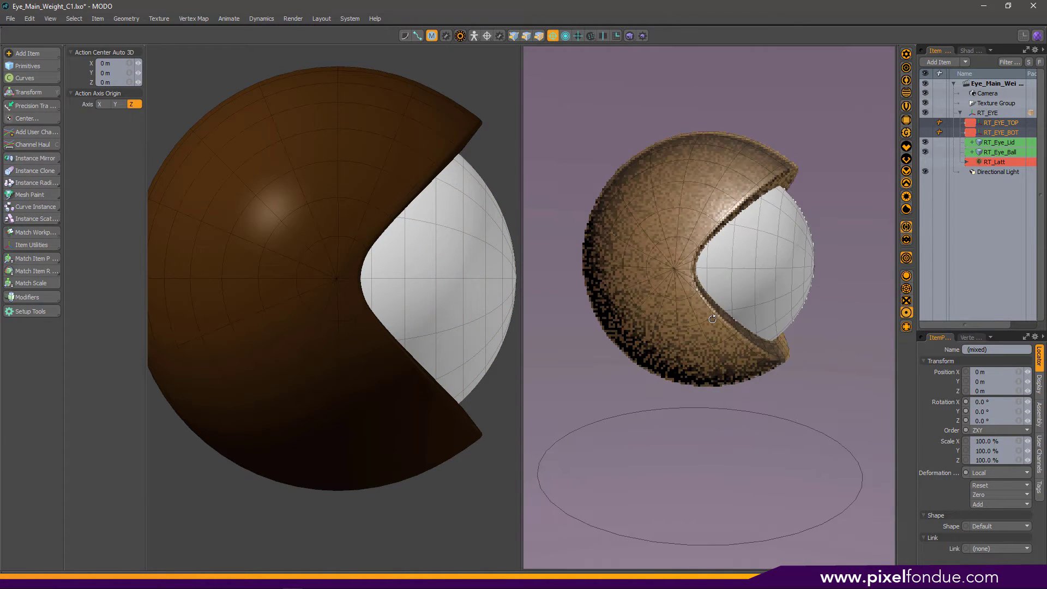
scroll(345, 283, up, 2)
alt+drag(452, 272, 405, 278)
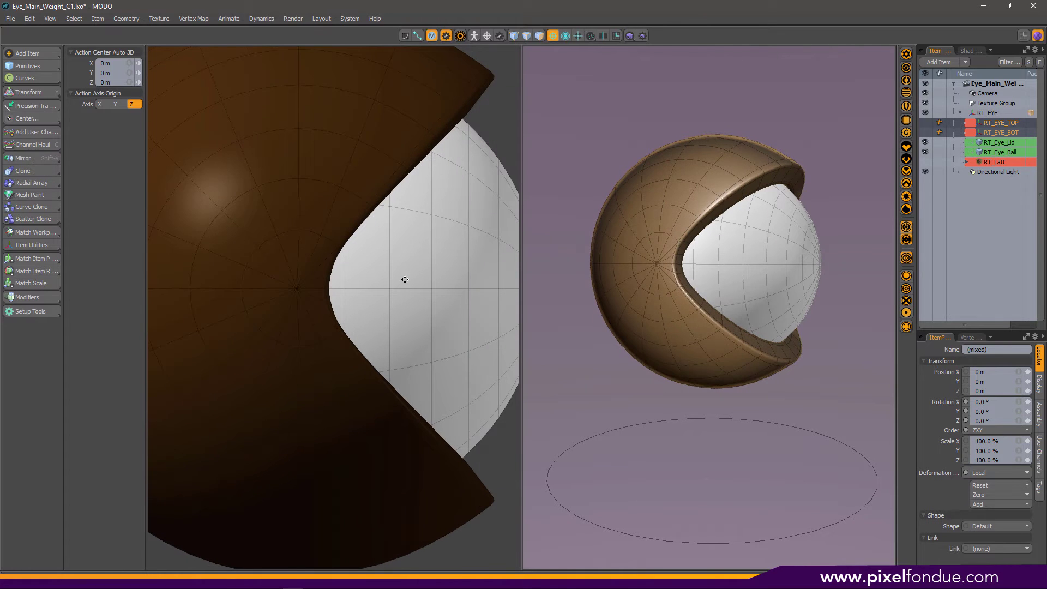
scroll(709, 311, down, 2)
alt+drag(704, 311, 556, 315)
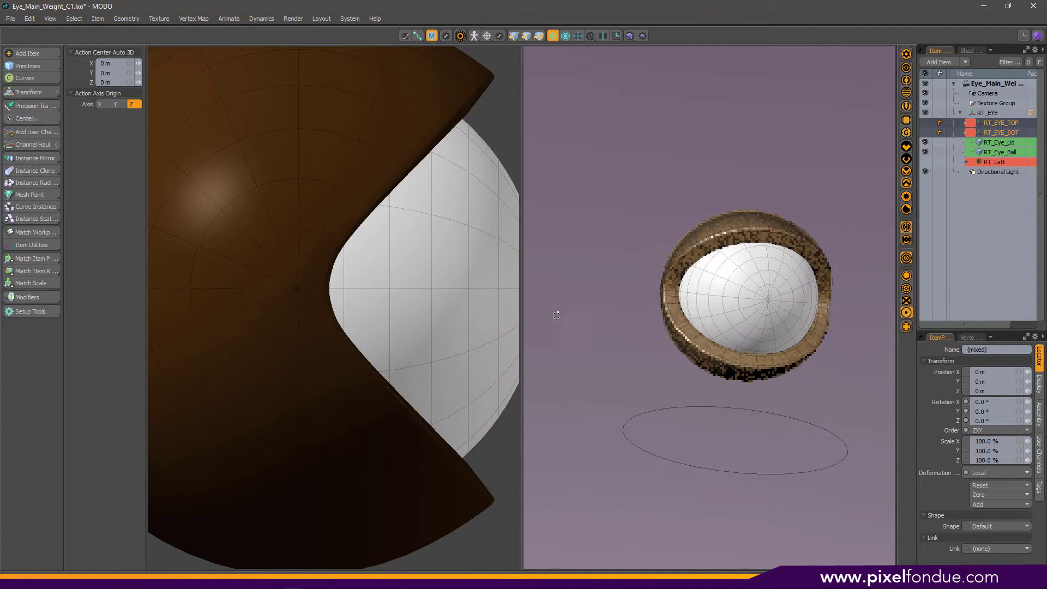
alt+drag(734, 294, 802, 328)
scroll(791, 346, up, 2)
alt+drag(677, 331, 650, 337)
middle_drag(650, 337, 617, 356)
key(ctrl+d)
middle_drag(727, 343, 825, 316)
alt+drag(825, 316, 751, 351)
scroll(734, 362, down, 2)
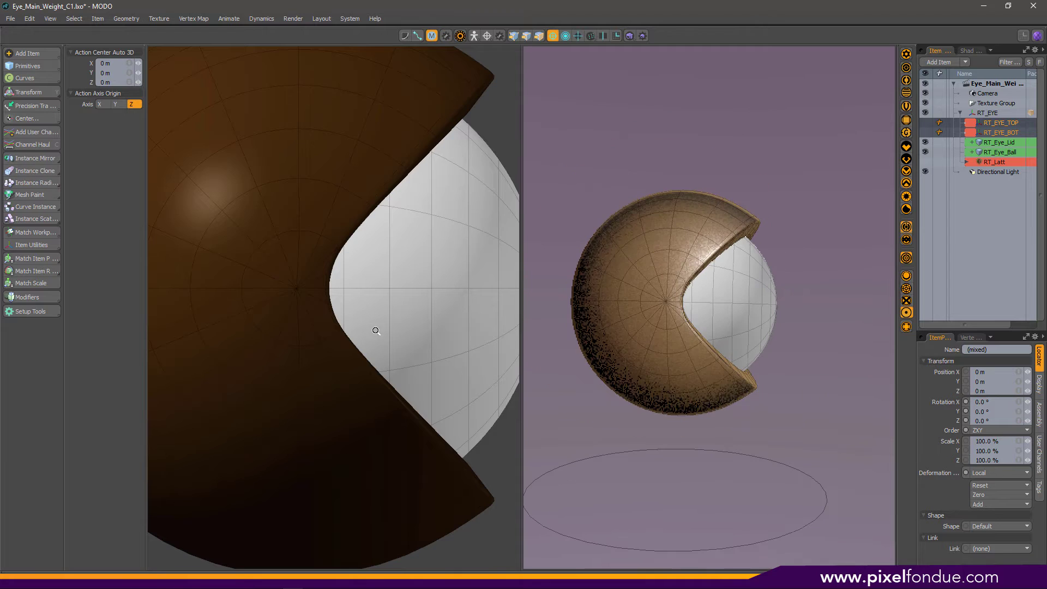
Step: Frame the whole eye in the side view and examine the flat rim of the lid and its corners up close
scroll(379, 331, down, 5)
alt+shift+drag(395, 344, 352, 323)
ctrl+alt+drag(287, 333, 311, 333)
alt+shift+drag(245, 337, 281, 322)
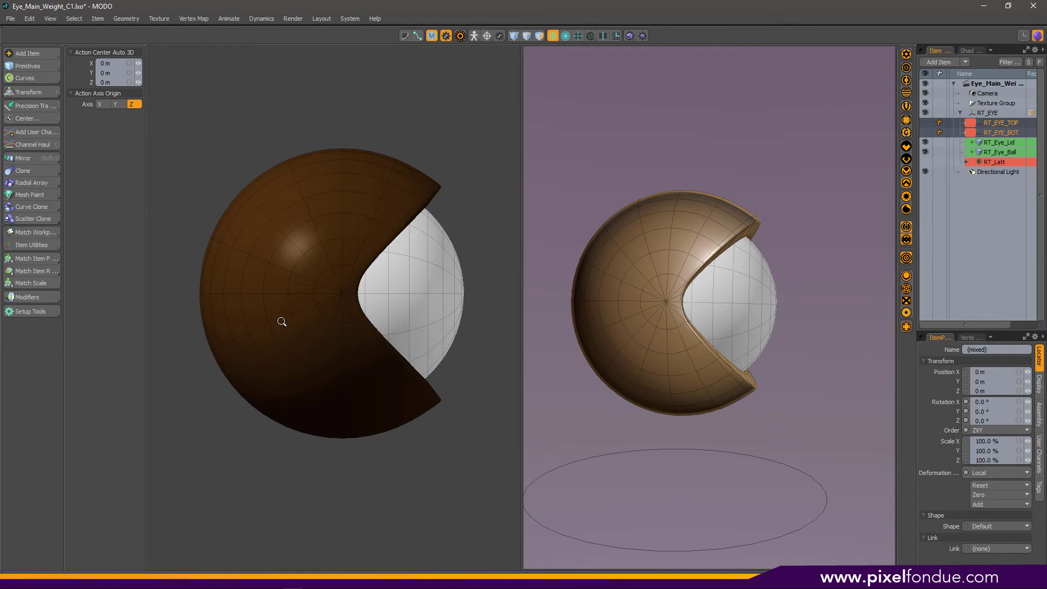
alt+drag(612, 327, 634, 328)
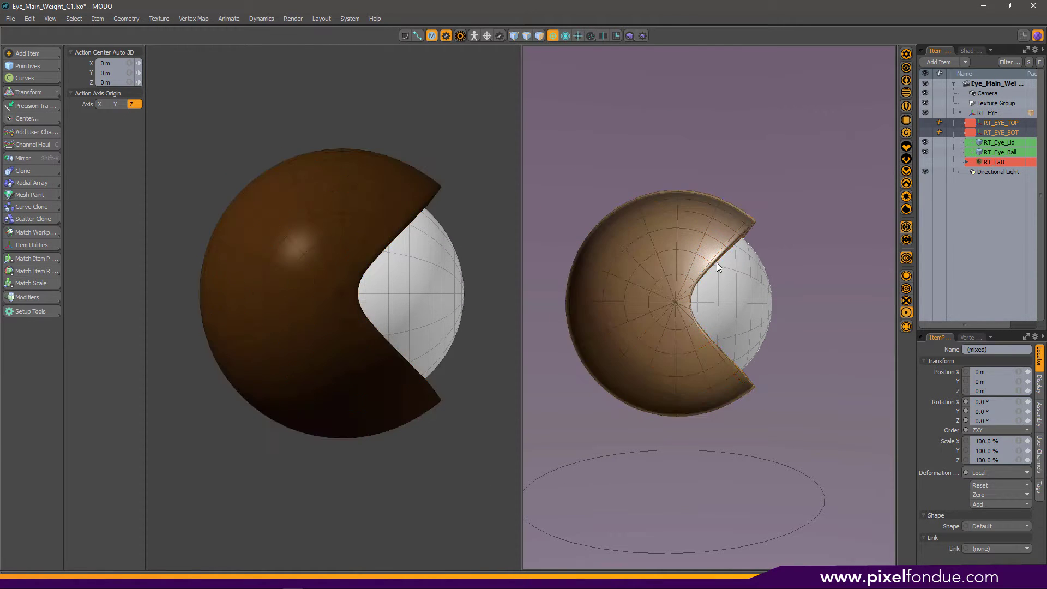
key(ctrl+d)
mouse_move(821, 343)
middle_down()
mouse_move(807, 354)
mouse_move(722, 358)
mouse_move(774, 290)
middle_up()
key(ctrl+d)
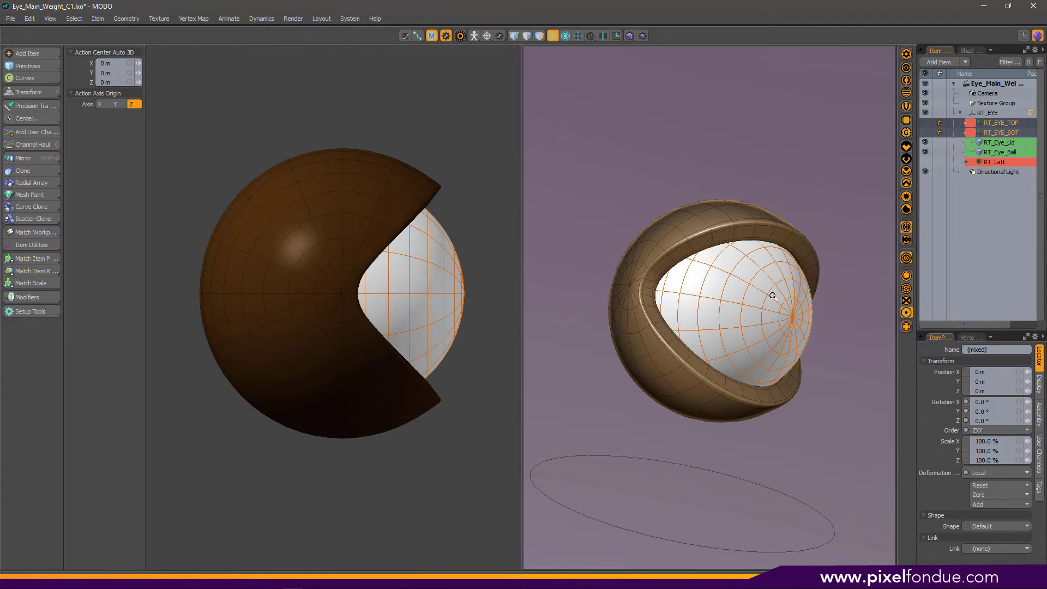
alt+drag(775, 297, 752, 381)
scroll(689, 241, up, 4)
mouse_move(751, 381)
middle_down()
mouse_move(799, 370)
mouse_move(755, 358)
mouse_move(779, 346)
mouse_move(734, 325)
middle_up()
key(ctrl+d)
alt+shift+drag(733, 325, 638, 274)
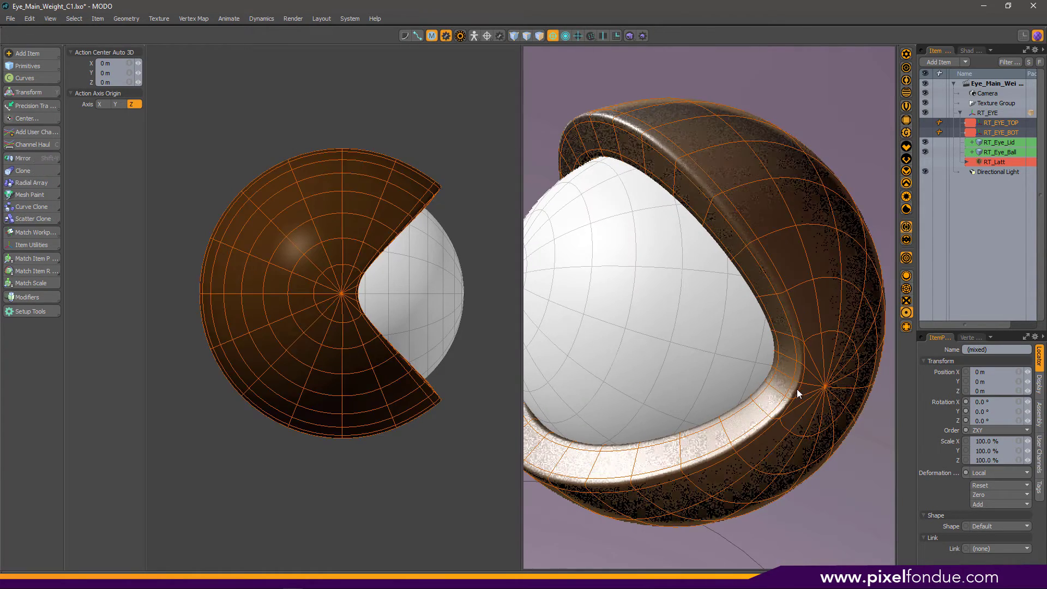
middle_drag(797, 389, 633, 247)
middle_drag(574, 371, 613, 311)
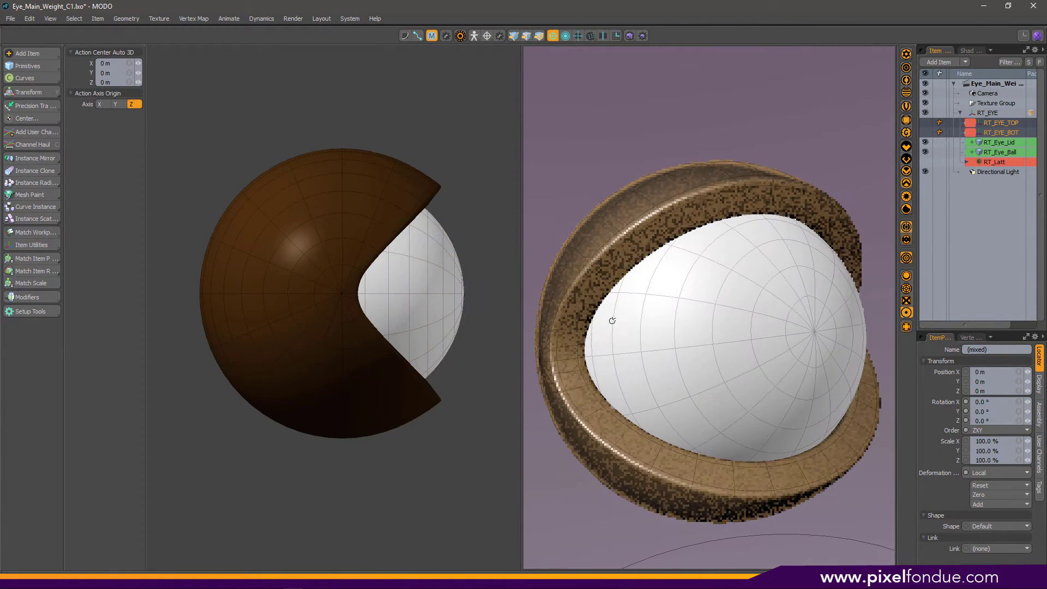
Step: Select the edge loop running around the front rim of the RT_Eye_Lid mesh
click(591, 293)
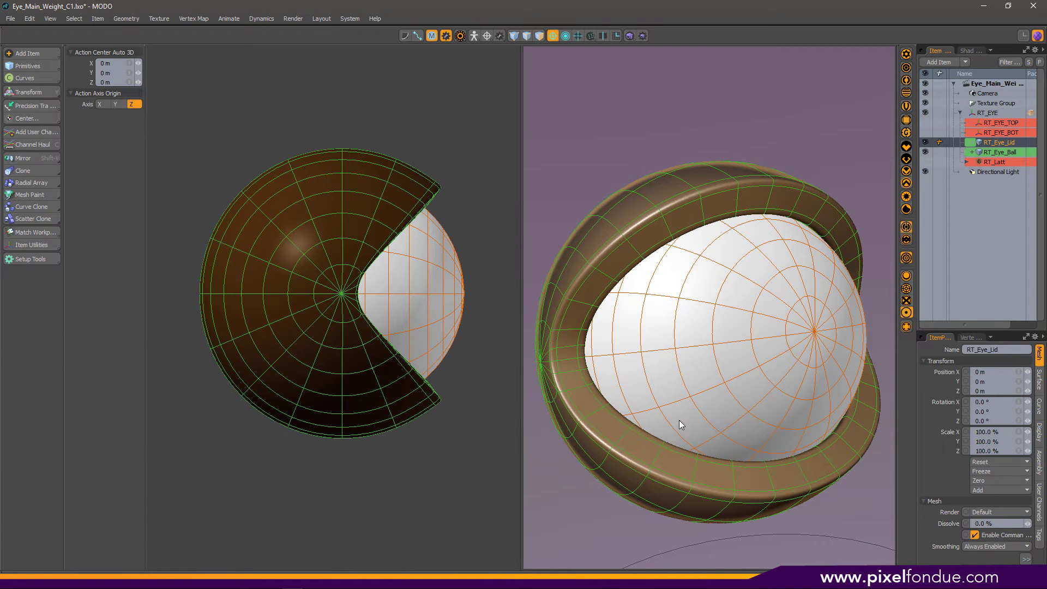
key(3)
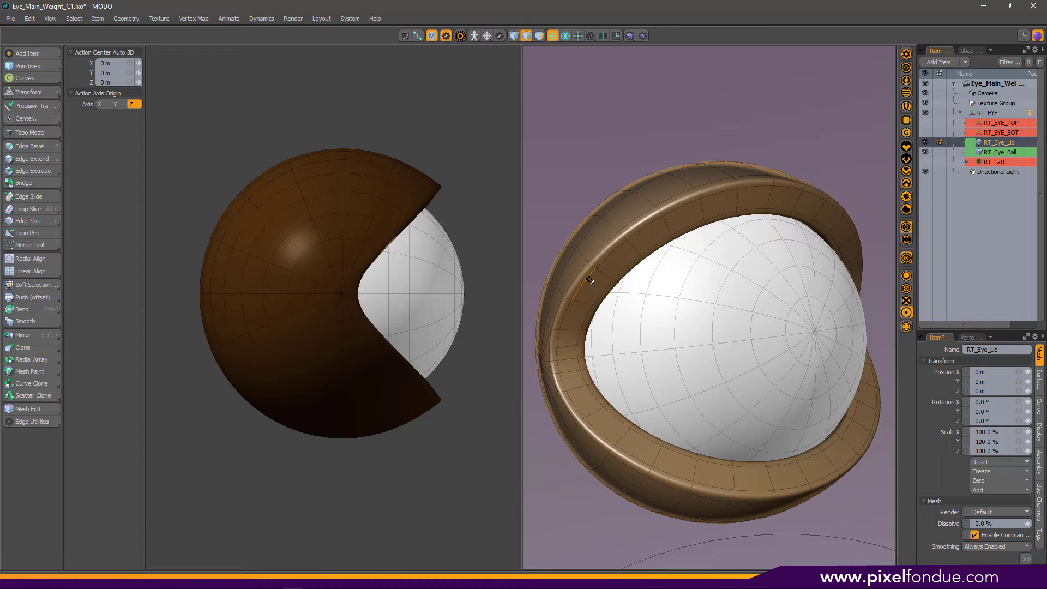
alt+drag(644, 310, 676, 329)
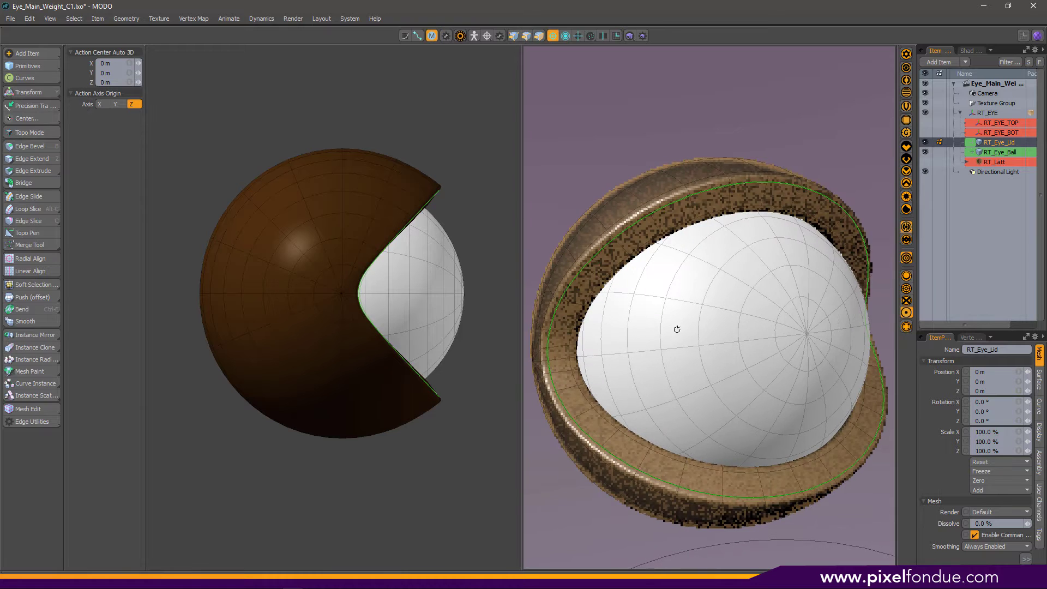
Step: Use Edge Slide to move the selected rim loop inward toward the eyeball by 66.5 percent, and check the lid's profile from the side
right_click(753, 186)
mouse_move(764, 198)
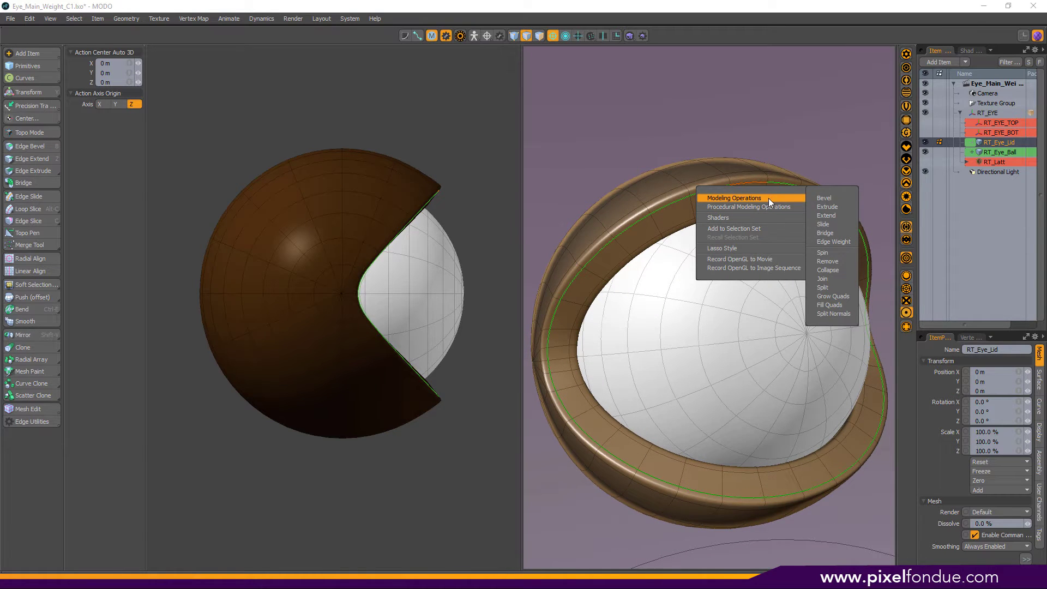
click(823, 225)
alt+drag(824, 226, 856, 350)
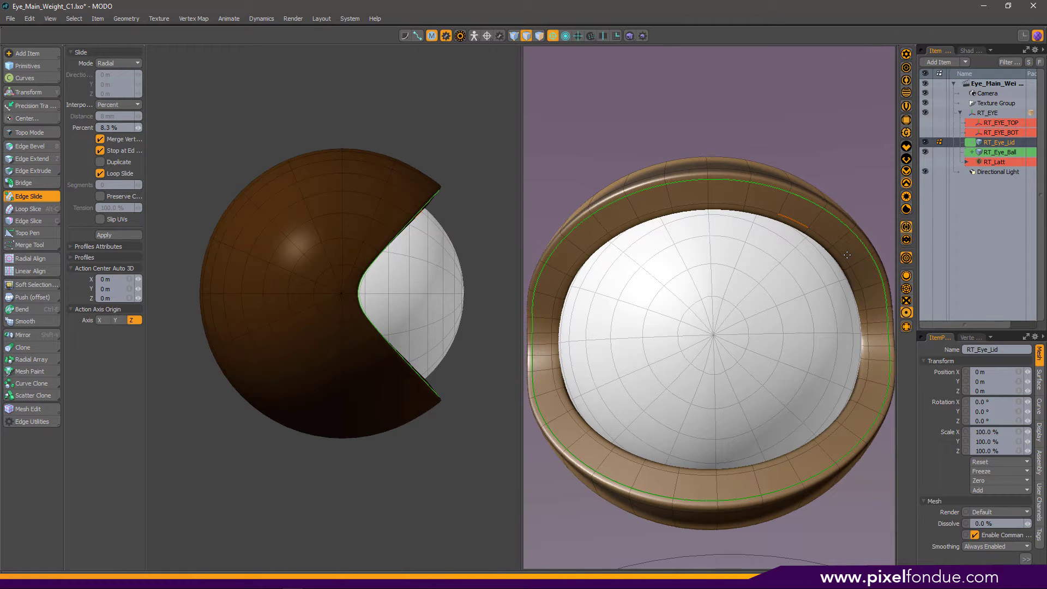
drag(837, 254, 868, 255)
alt+drag(659, 363, 765, 188)
alt+shift+drag(442, 385, 416, 377)
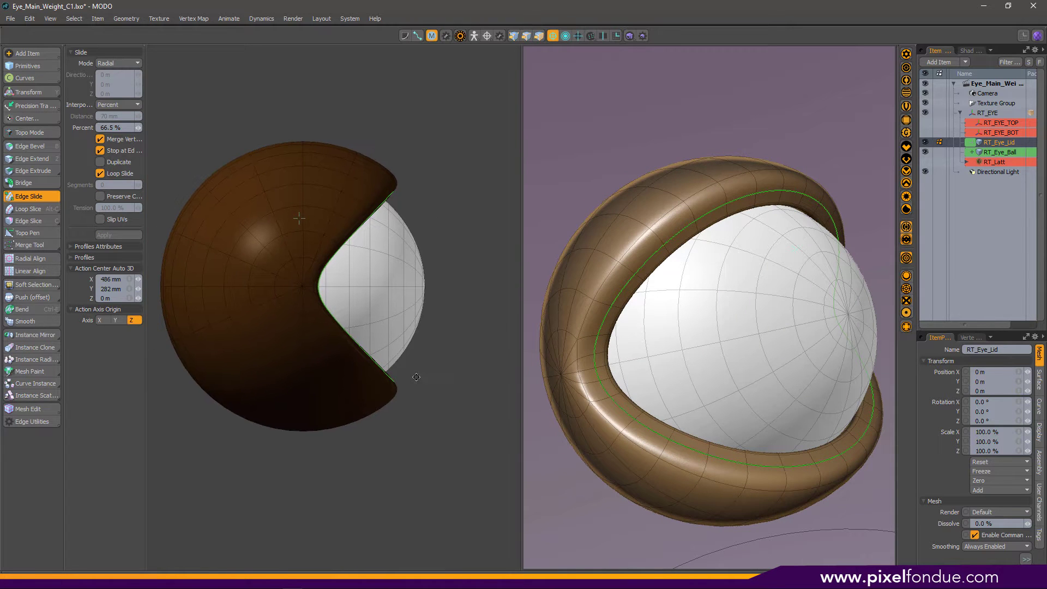
ctrl+alt+drag(383, 160, 436, 238)
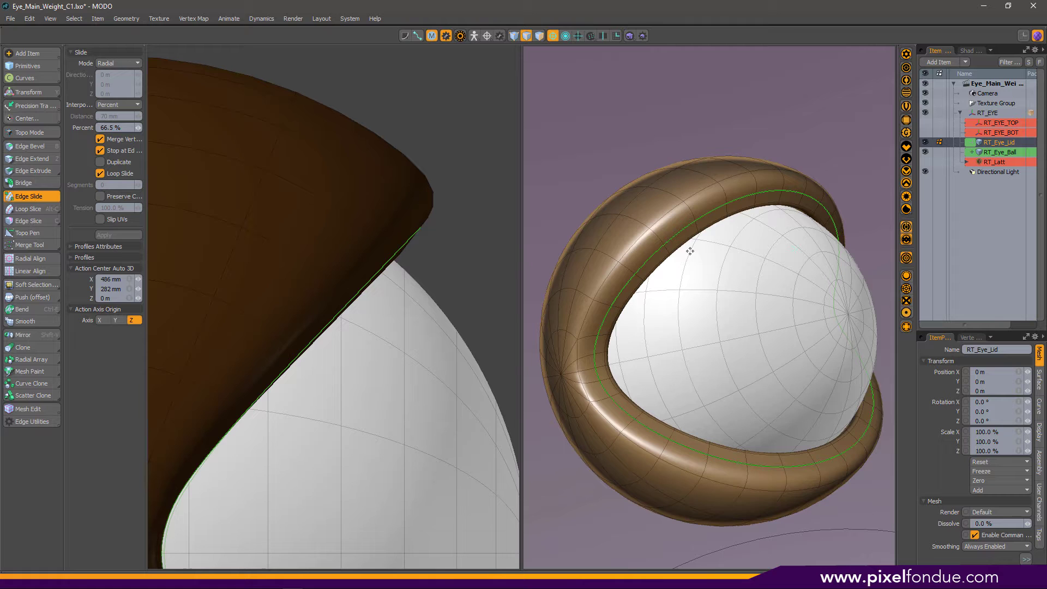
Step: Refine the rim loop's slide by trying 78.9 percent, check the lid's shape, and bring the slide back to 66.5 percent
mouse_move(480, 305)
mouse_down()
mouse_move(462, 305)
mouse_move(487, 306)
mouse_up()
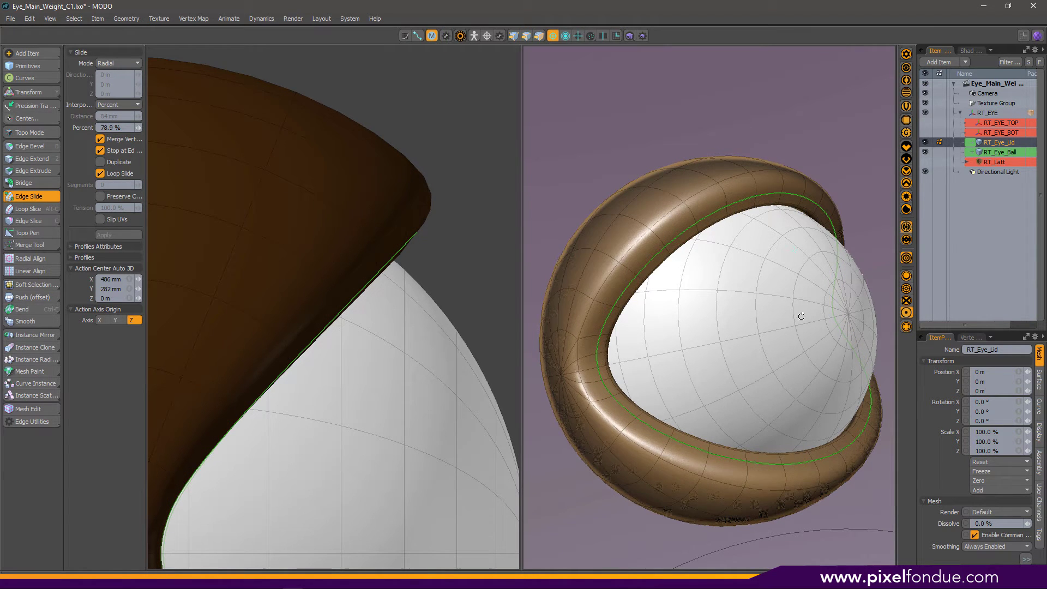
alt+drag(801, 316, 765, 402)
scroll(403, 316, down, 5)
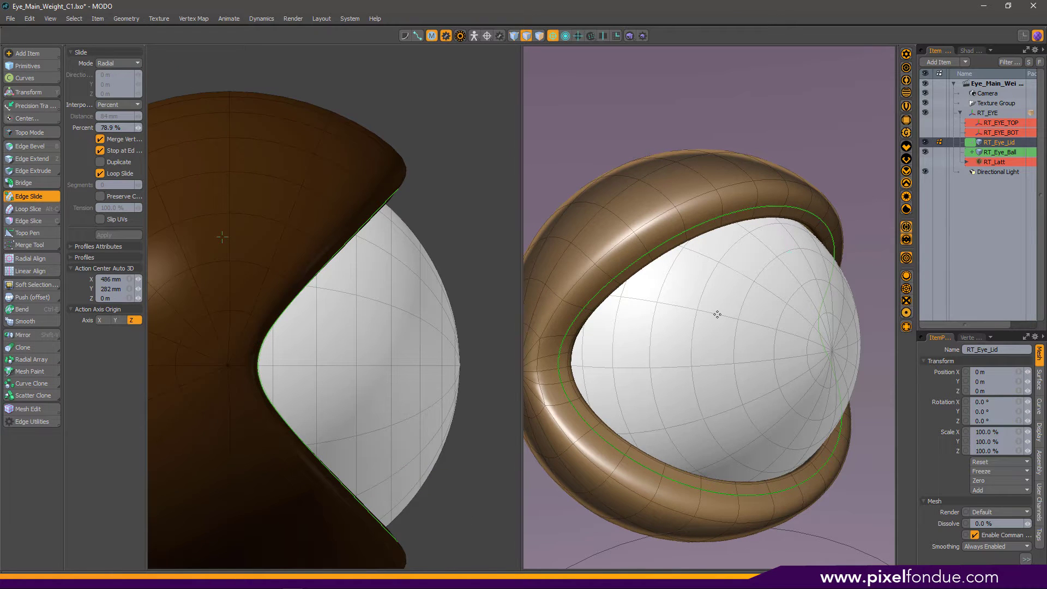
drag(736, 337, 746, 335)
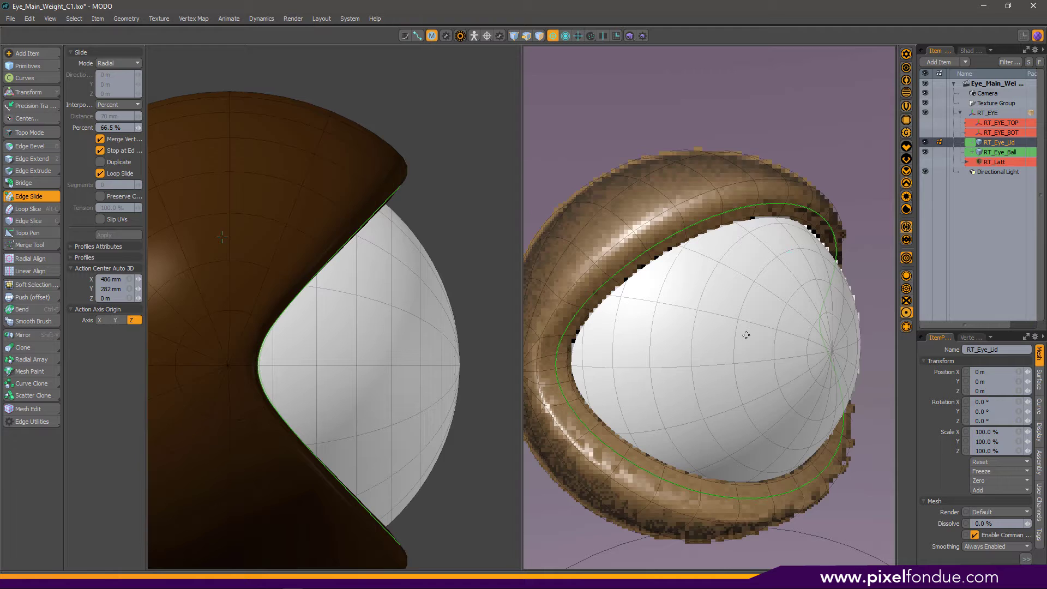
Step: Undo the Edge Slide and the loop selection on the lid's front rim
key(ctrl+z)
key(ctrl+z)
alt+drag(806, 321, 791, 321)
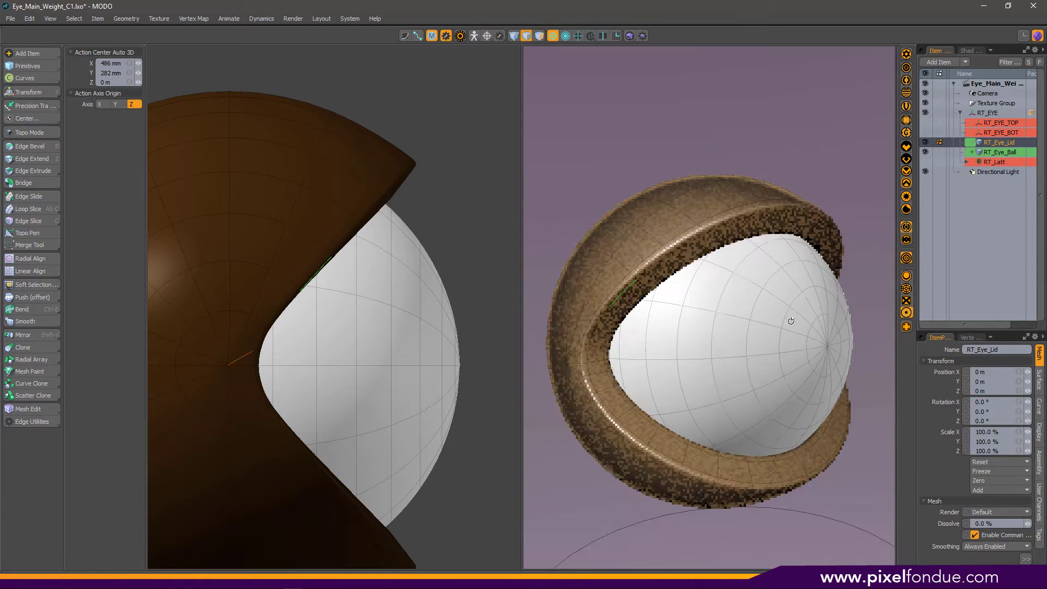
middle_drag(791, 321, 554, 195)
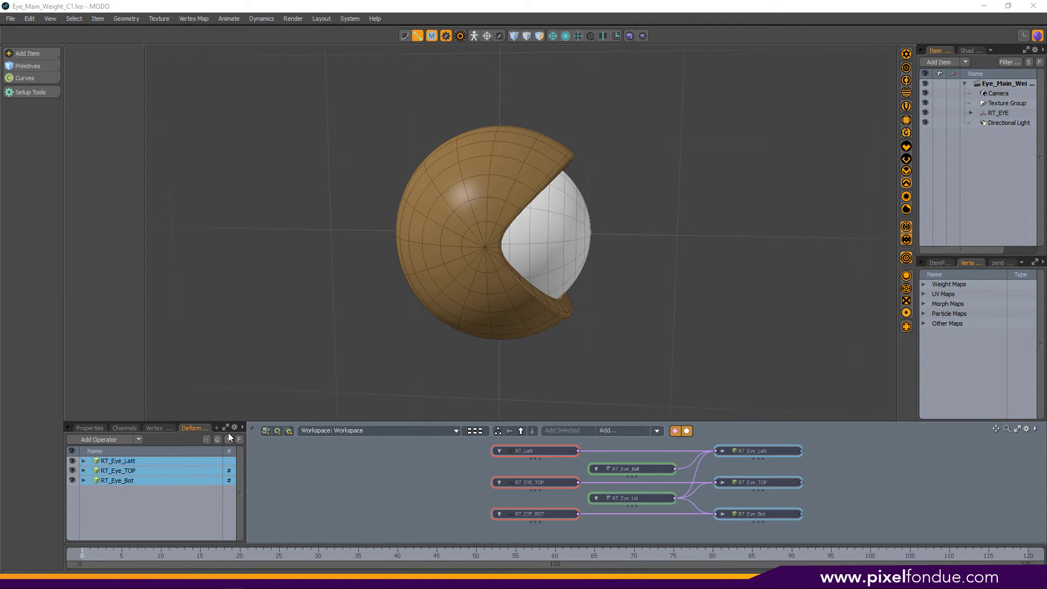
Step: Hide the schematic, properties, tool and item list areas, then bring back the item list and the modeling tools
click(419, 37)
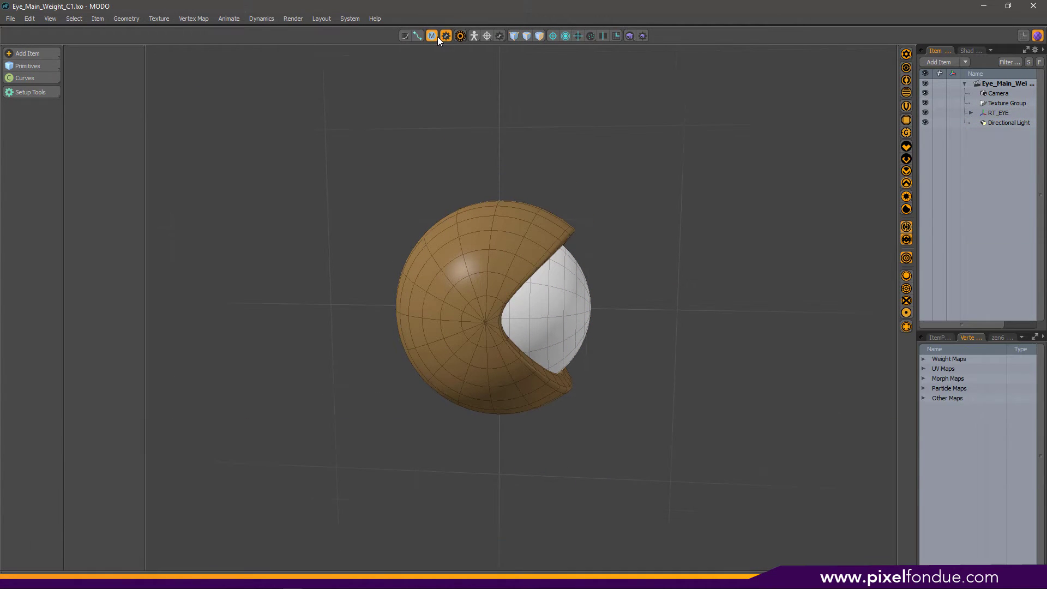
click(1033, 37)
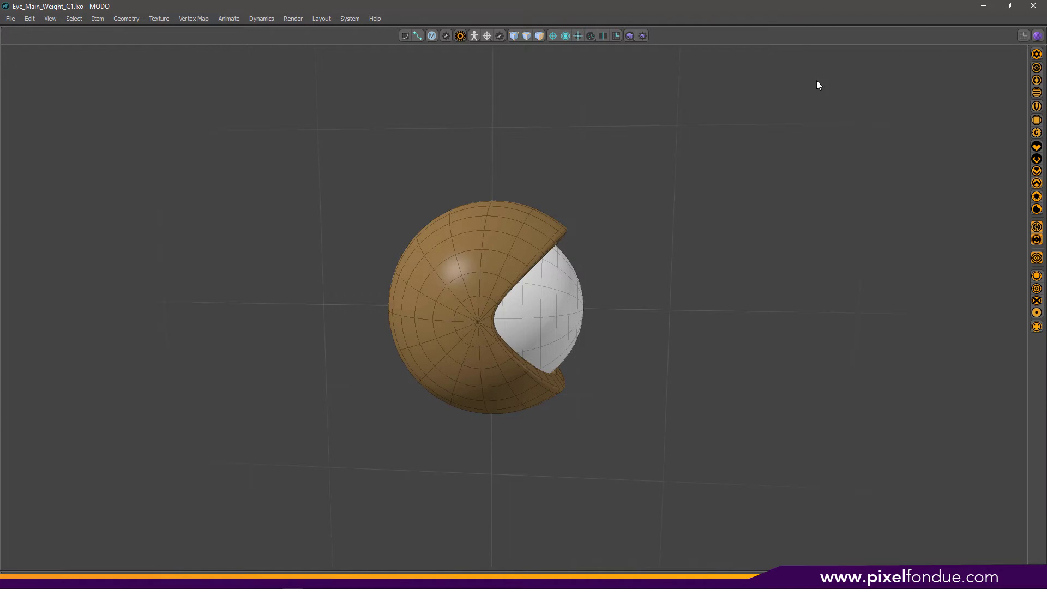
click(1037, 35)
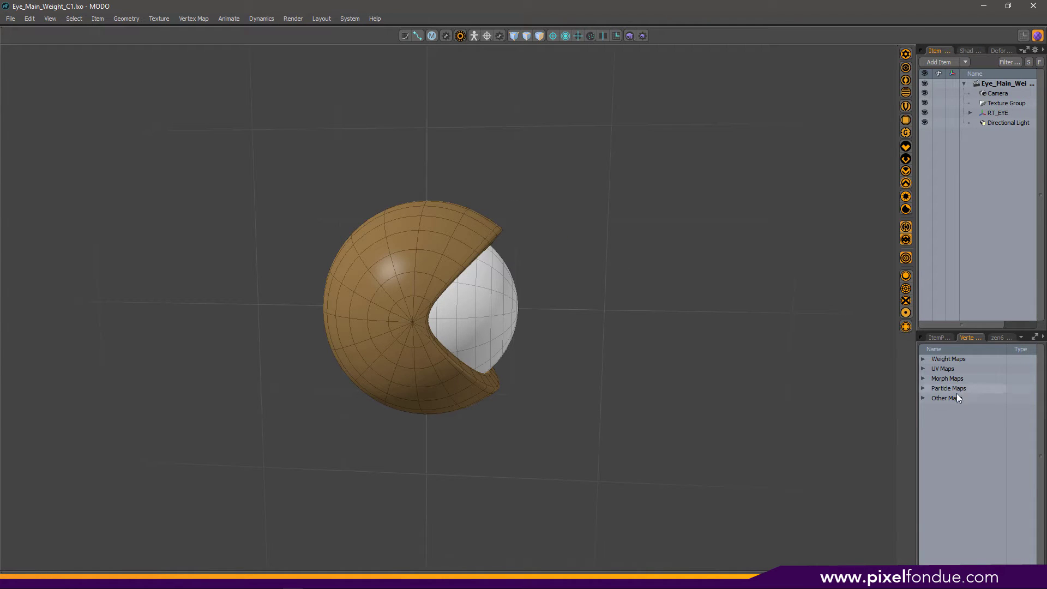
click(432, 35)
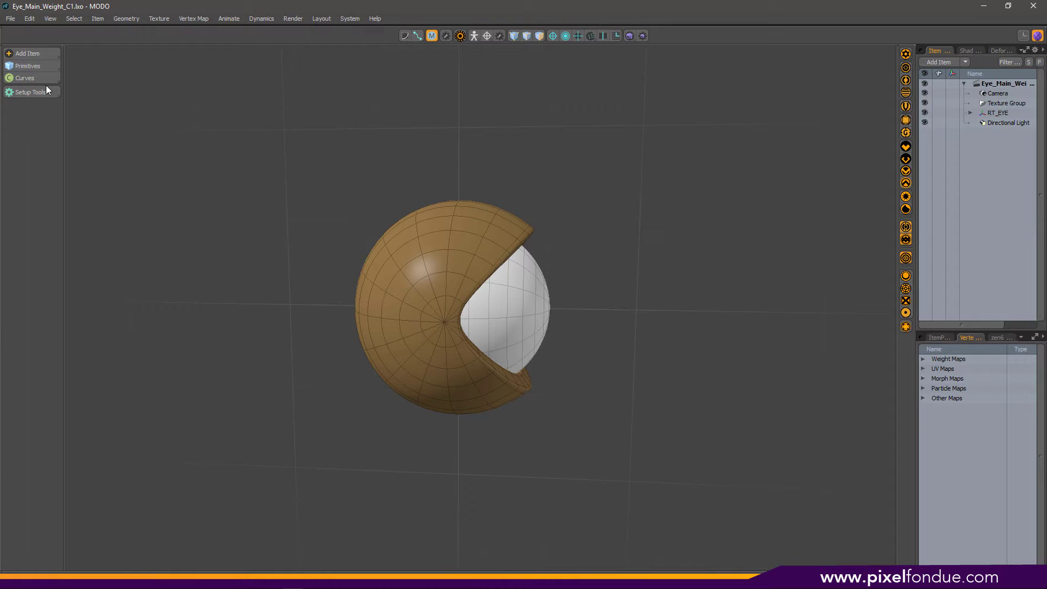
Step: Cycle through the vertex, edge, polygon and item modes to compare their tool sets, and restore the properties and schematic areas
key(1)
key(2)
key(3)
key(5)
key(1)
key(2)
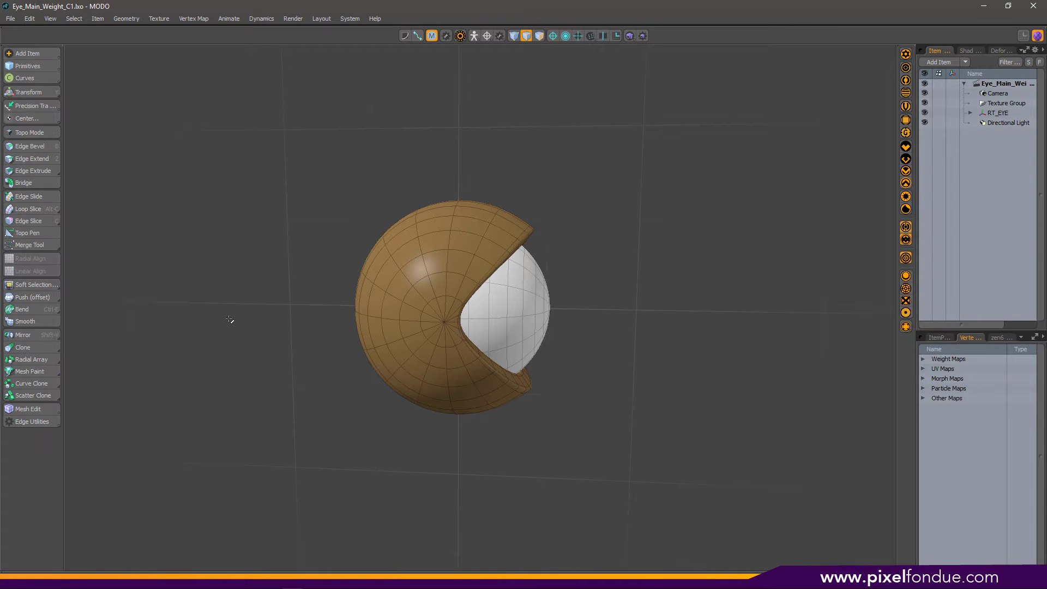
key(3)
click(449, 36)
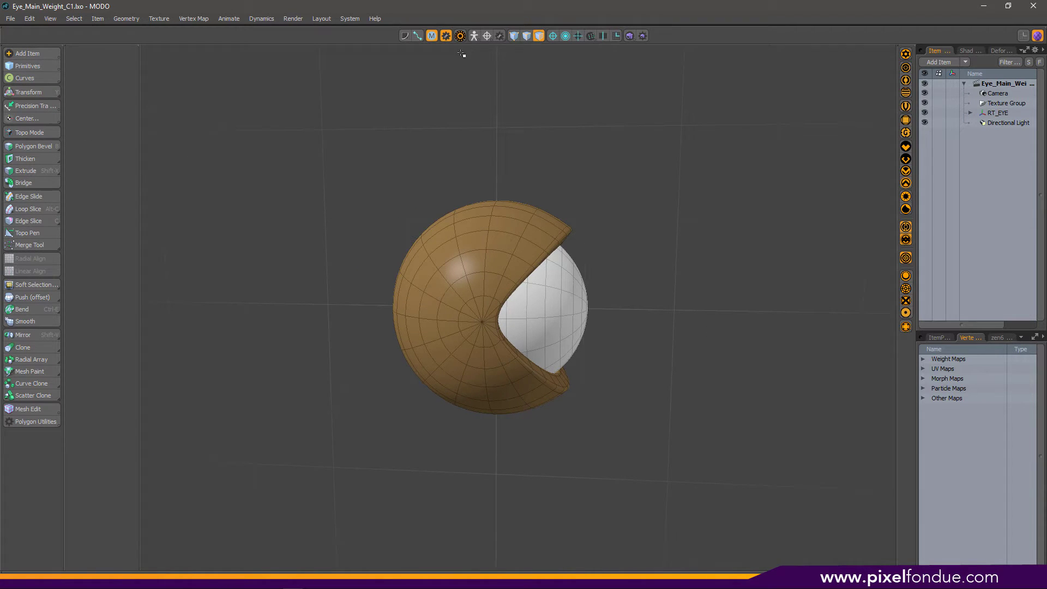
click(417, 36)
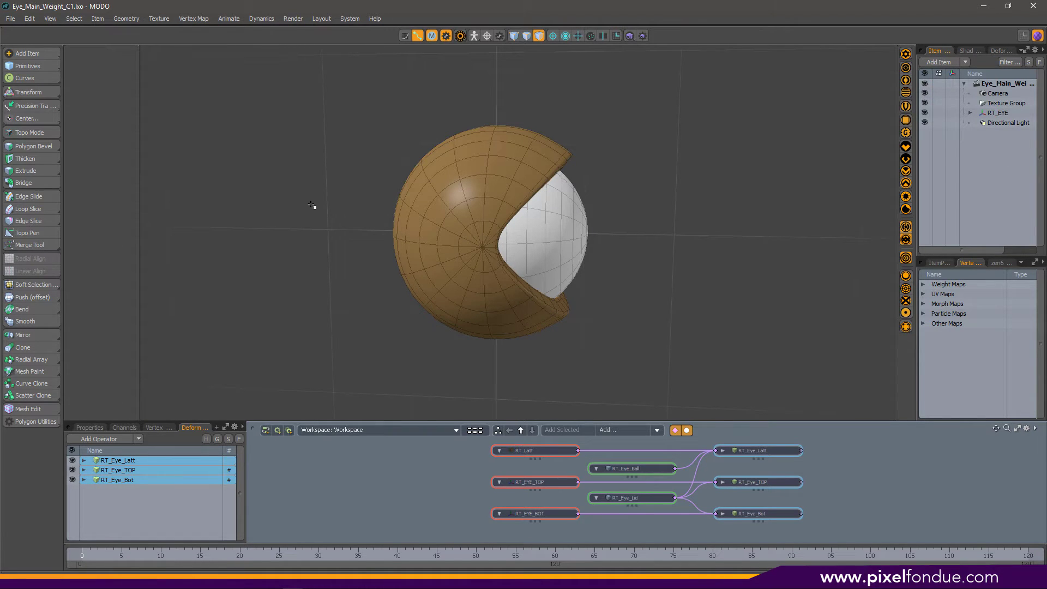
Step: Select the eyelid mesh in item mode and review the viewport's Active Meshes display options, including Show Weightmaps
mouse_move(592, 229)
alt+mouse_down()
mouse_move(606, 237)
mouse_move(519, 241)
mouse_move(604, 244)
alt+mouse_up()
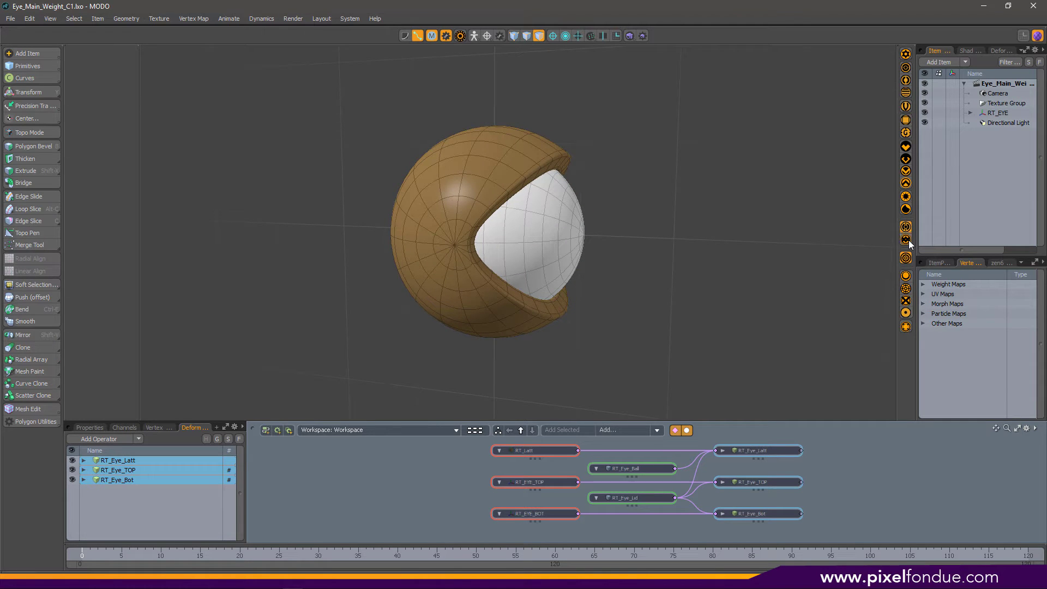
key(5)
click(454, 242)
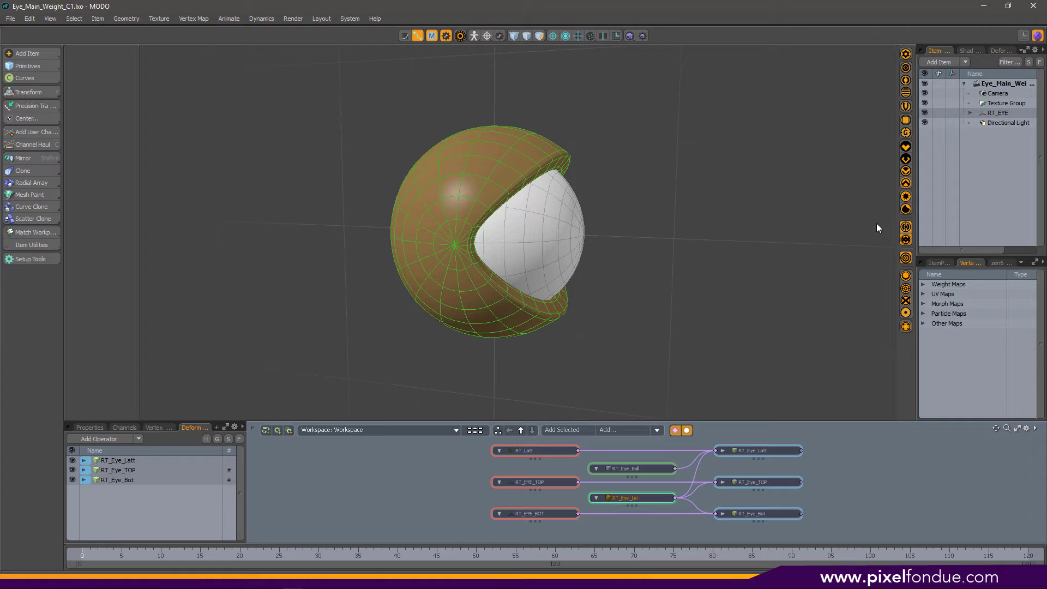
click(908, 242)
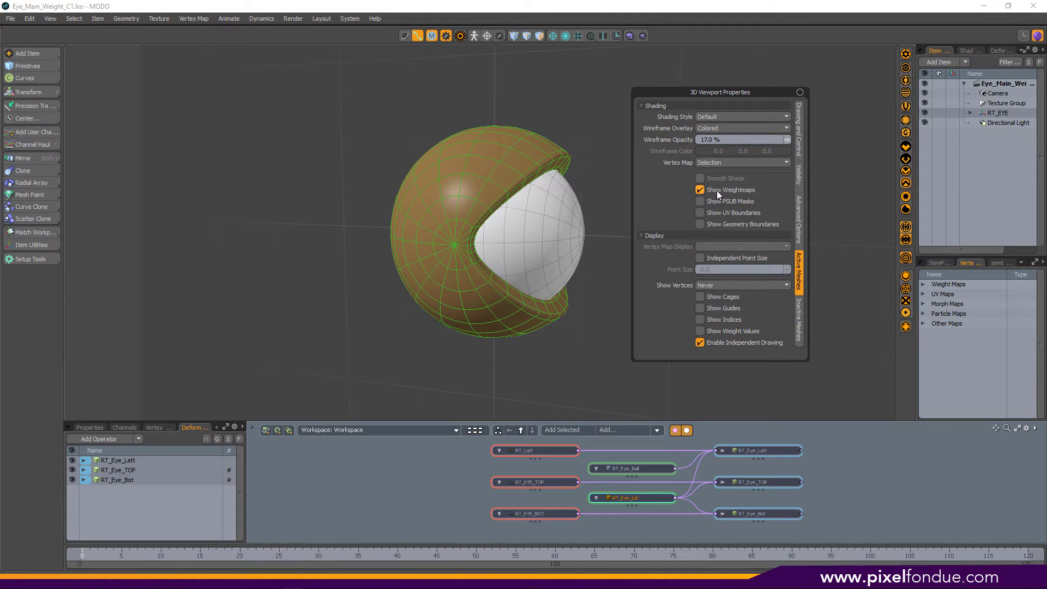
click(948, 112)
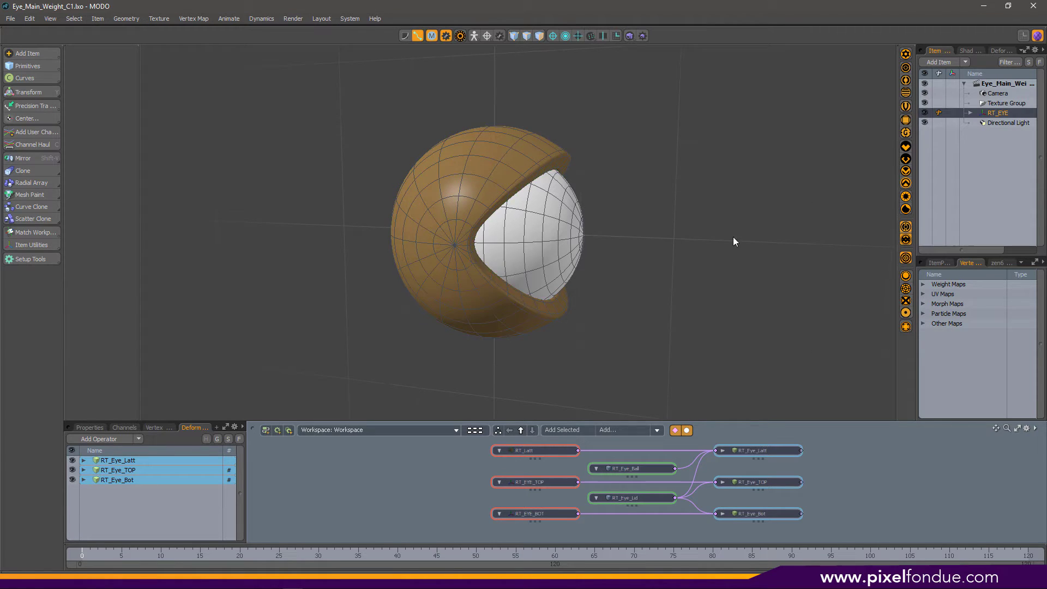
Step: Expand the RT_EYE group and select RT_EYE_TOP and RT_EYE_BOT in turn to examine their weighting on the lid
click(971, 112)
click(976, 143)
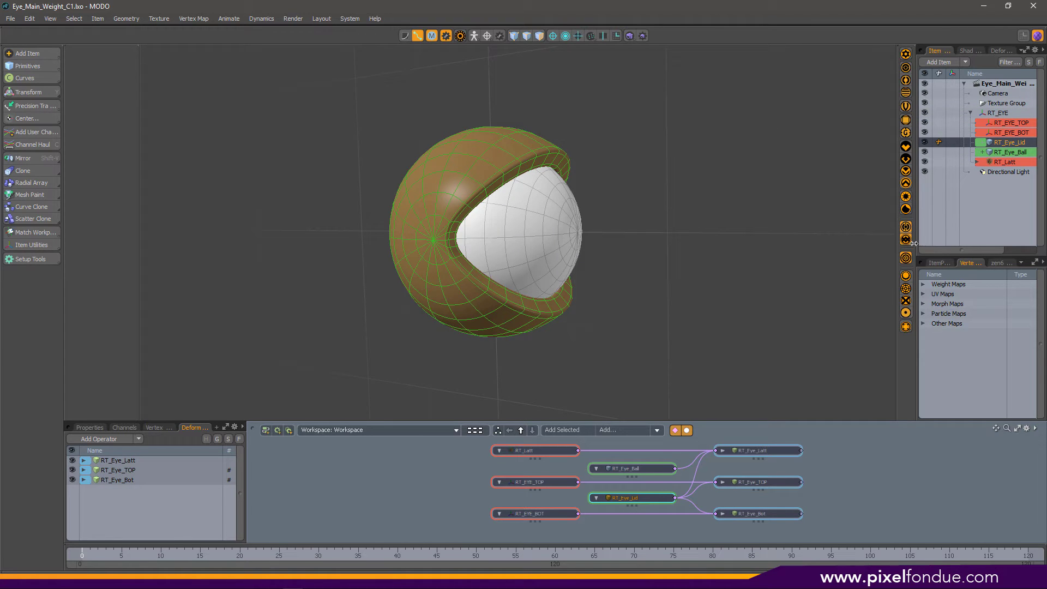
click(1004, 123)
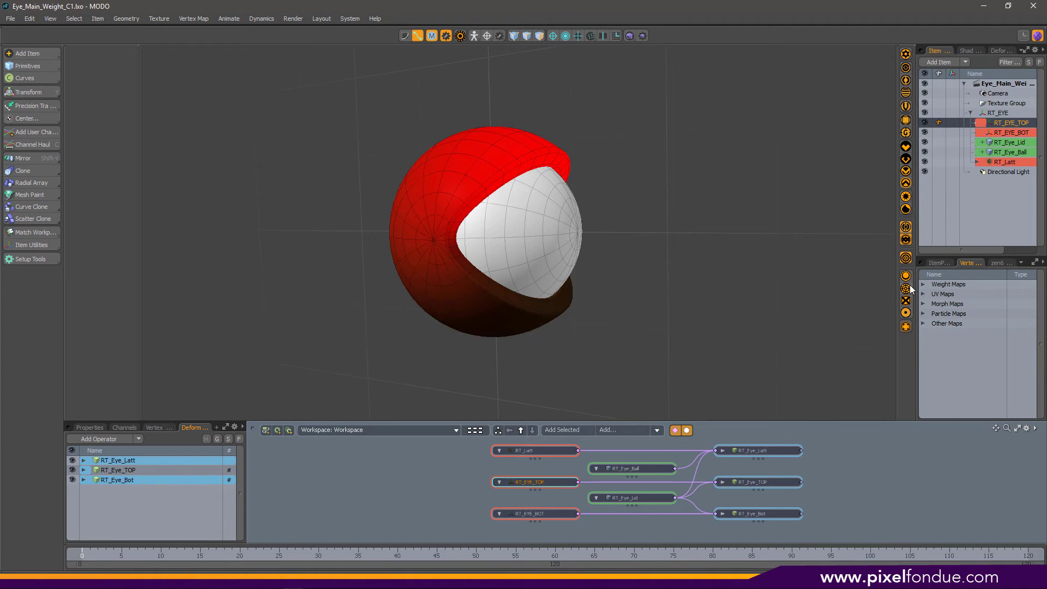
click(1009, 133)
click(1003, 142)
click(1002, 124)
click(1001, 131)
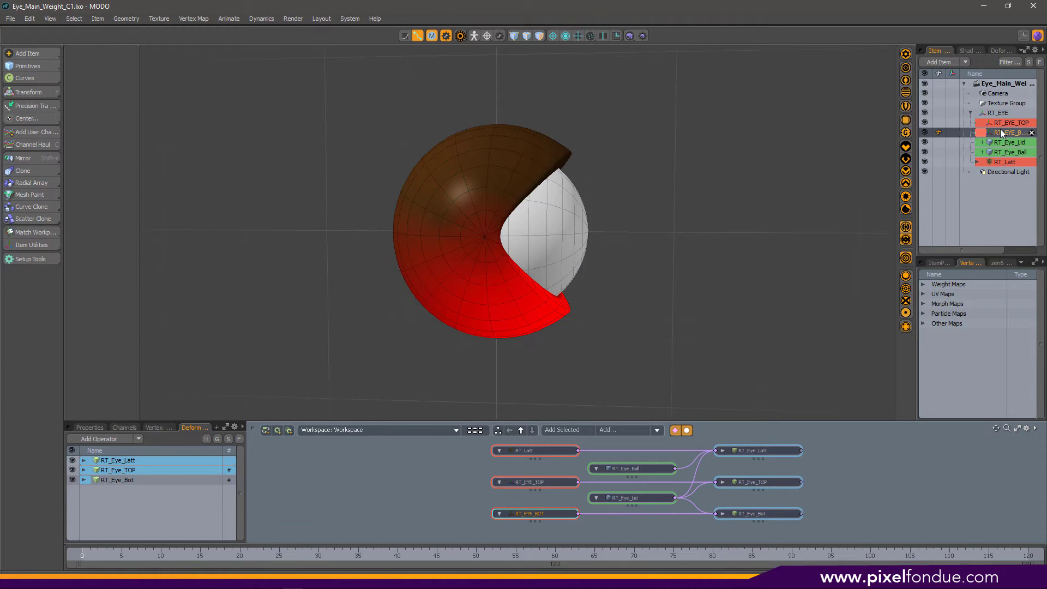
Step: Clear the stored values of both the RT_LID_BOT and RT_LID_TOP weight maps
click(998, 125)
click(924, 284)
click(954, 304)
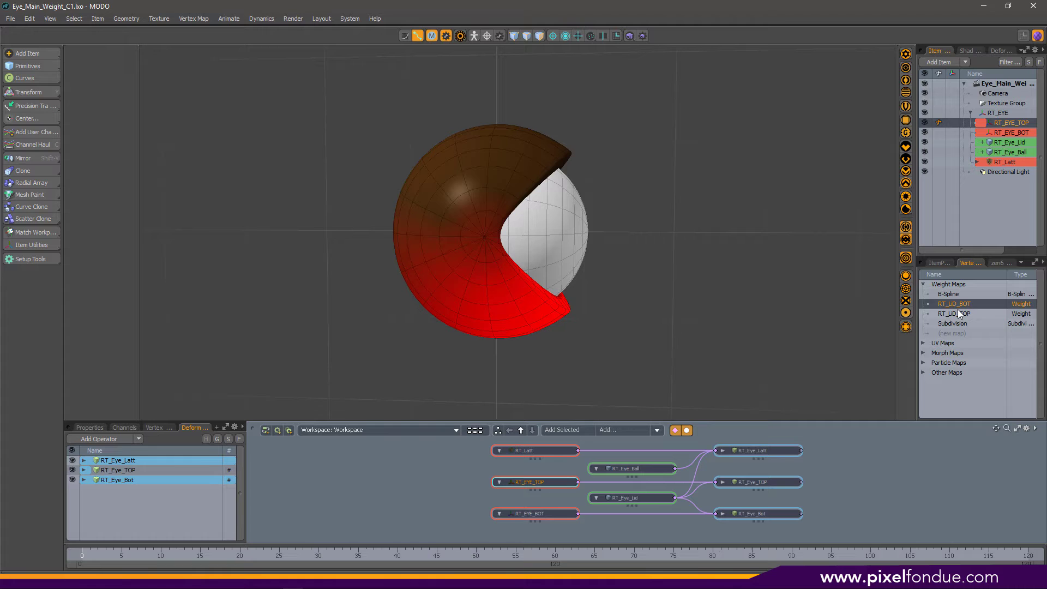
right_click(959, 307)
click(942, 354)
click(957, 313)
right_click(957, 313)
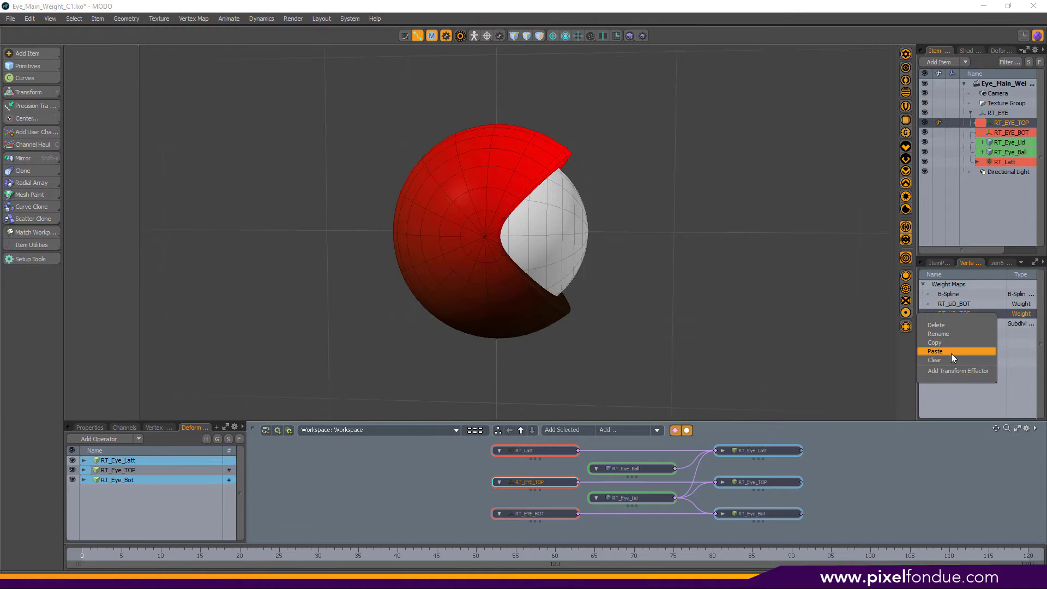
click(951, 360)
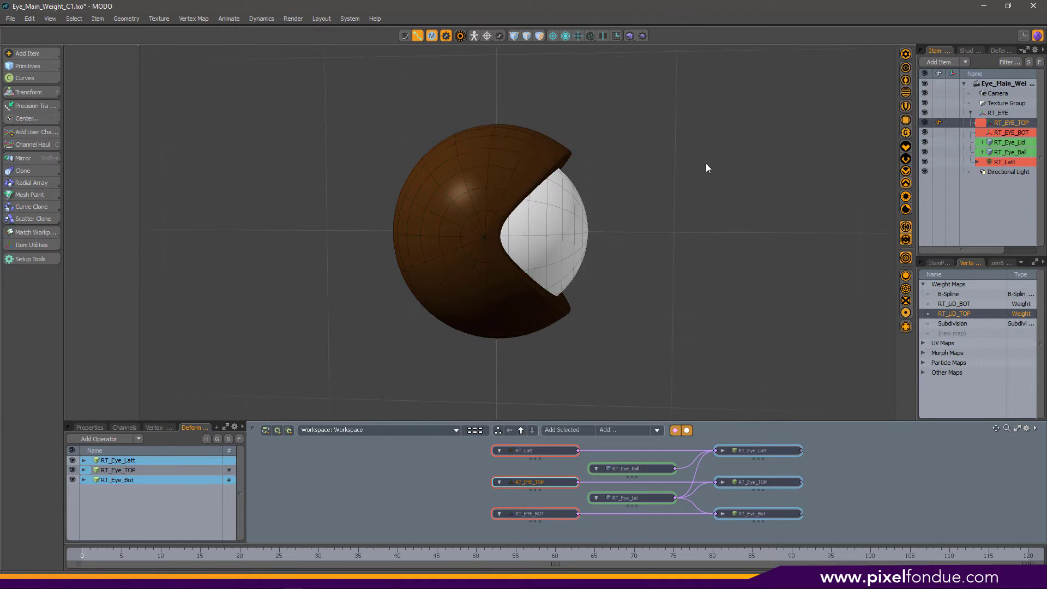
Step: Hide the schematic area, deselect everything and open the Weighting tools as a floating palette beside the eye
click(417, 37)
alt+shift+drag(499, 361, 439, 260)
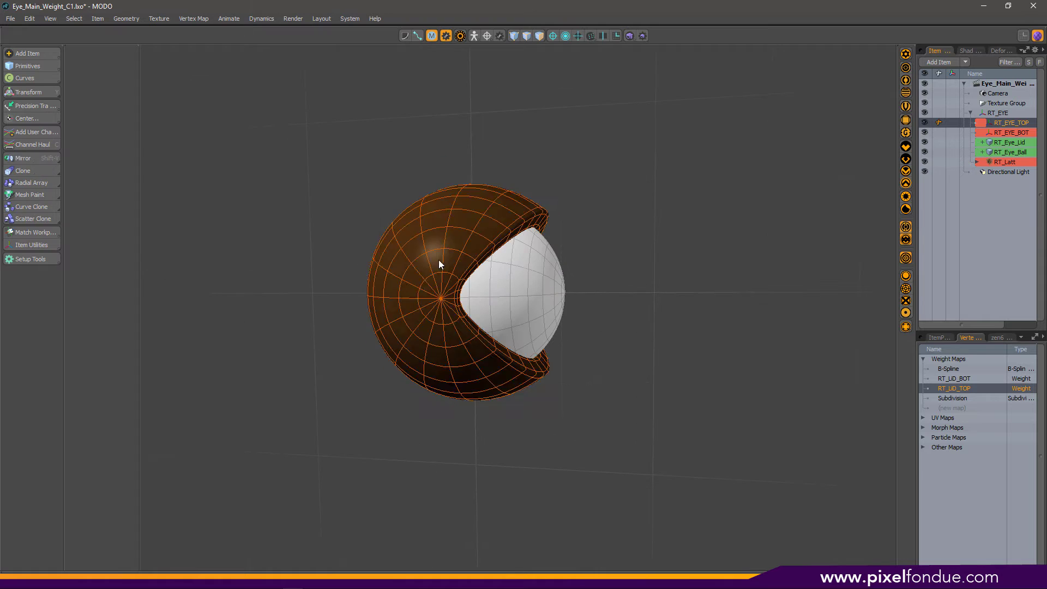
click(259, 214)
key(x)
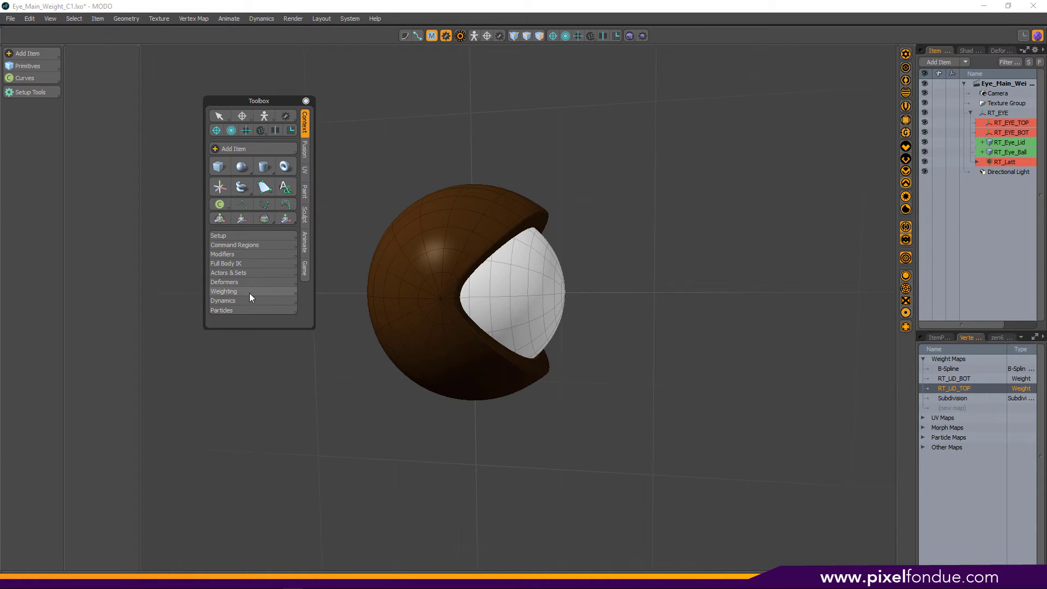
click(250, 293)
drag(367, 162, 204, 201)
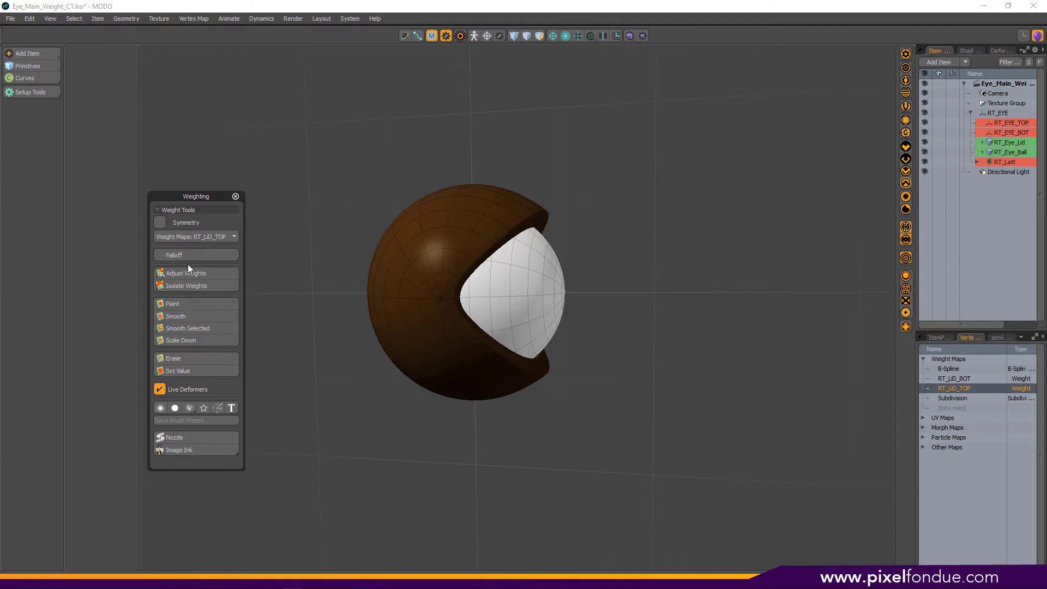
Step: Open the Action Center and Falloff lists as floating palettes and park them side by side next to the item list
click(553, 36)
drag(570, 55, 784, 73)
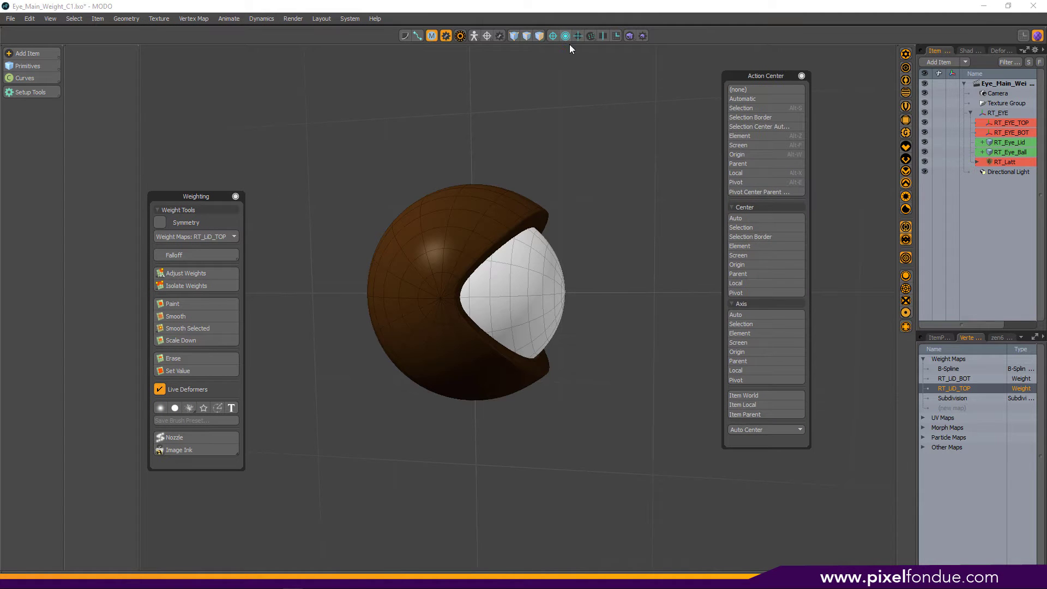
click(566, 37)
drag(570, 57, 845, 76)
Step: Hide the RT_Eye_Ball mesh and select the RT_Eye_Lid mesh
mouse_move(559, 344)
alt+mouse_down()
mouse_move(619, 514)
mouse_move(557, 350)
alt+mouse_up()
key(5)
click(479, 346)
alt+drag(606, 297, 548, 305)
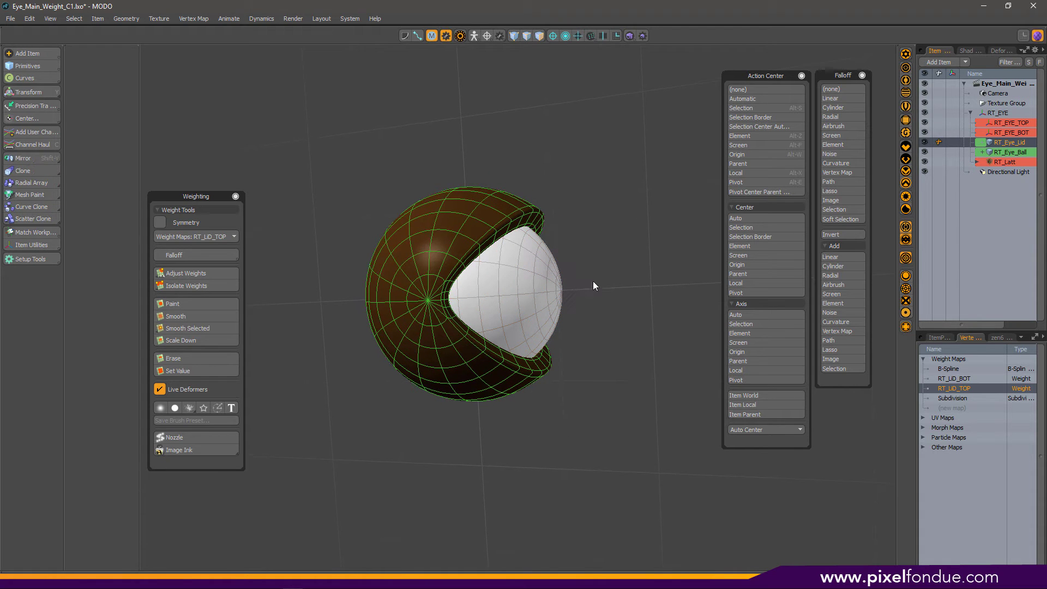
click(550, 306)
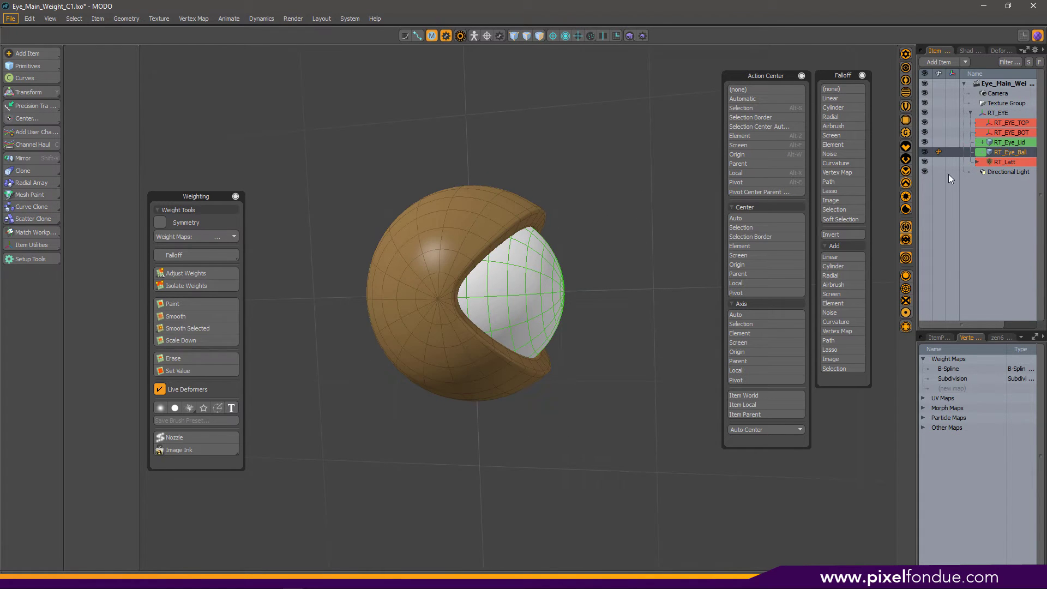
click(925, 153)
click(1009, 143)
alt+drag(490, 223, 524, 218)
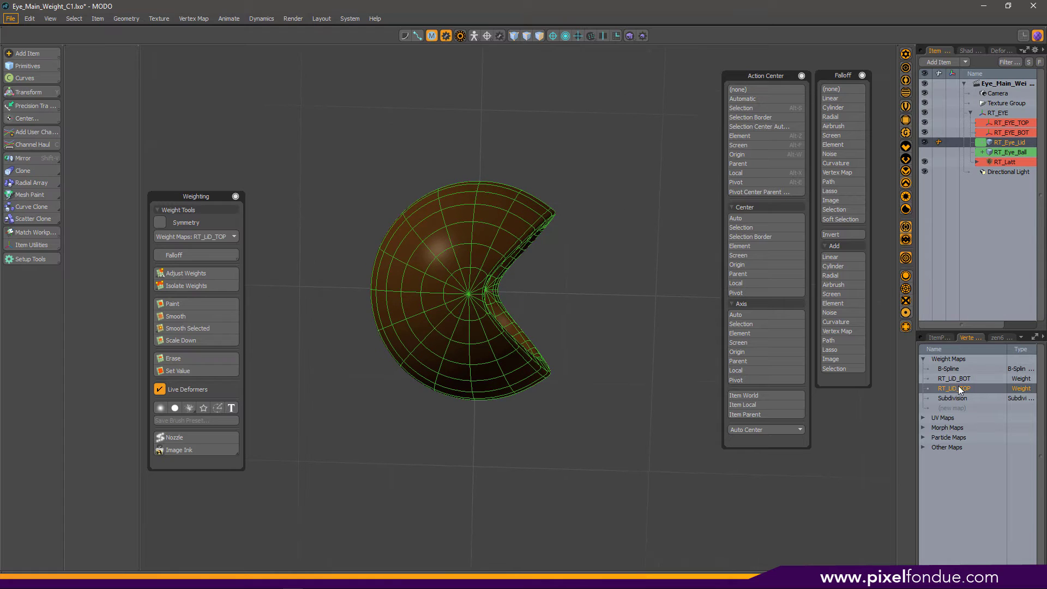
Step: Make RT_LID_TOP the active weight map and select the lid's upper-half vertices, including the middle row, in the Left view
click(960, 379)
click(962, 390)
alt+drag(558, 271, 505, 269)
key(ctrl+space)
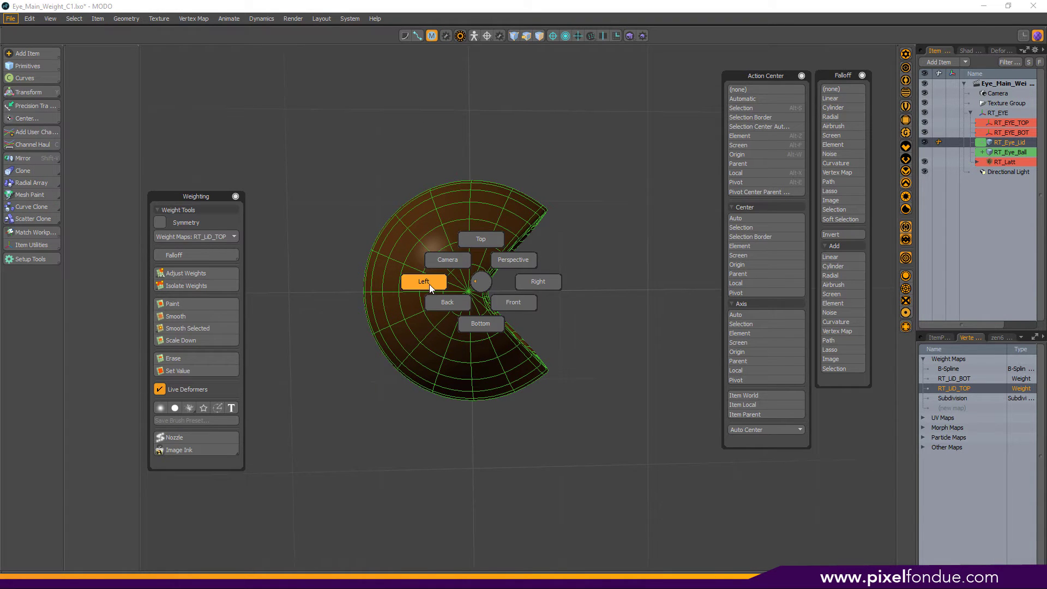
click(430, 283)
key(1)
right_drag(638, 120, 292, 274)
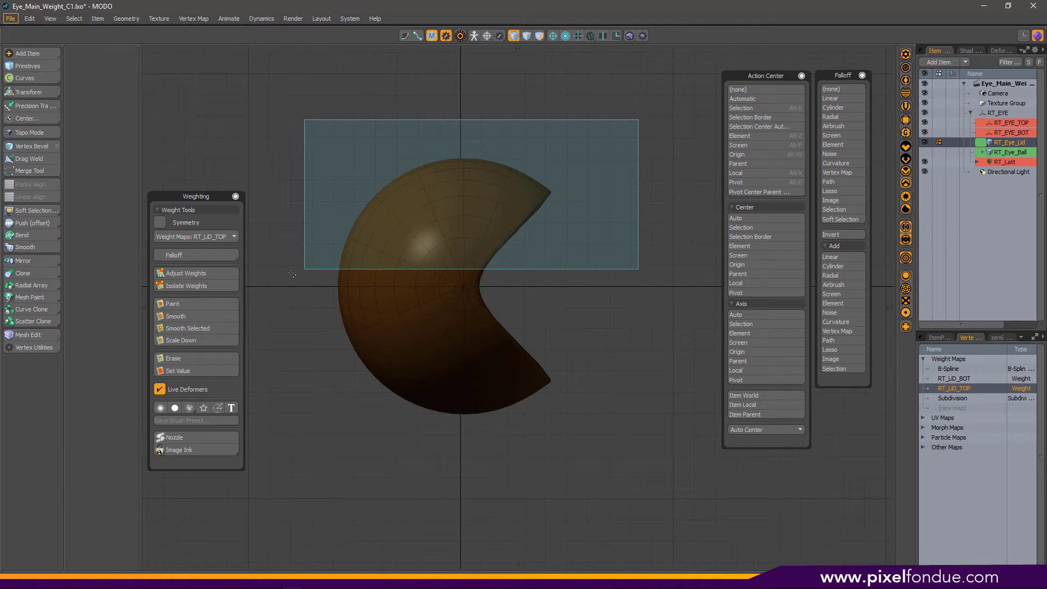
middle_drag(292, 275, 288, 291)
Step: Examine the selected upper-half vertices of the lid from several angles in the perspective view
scroll(437, 318, up, 3)
alt+drag(437, 318, 461, 333)
key(ctrl+space)
click(571, 327)
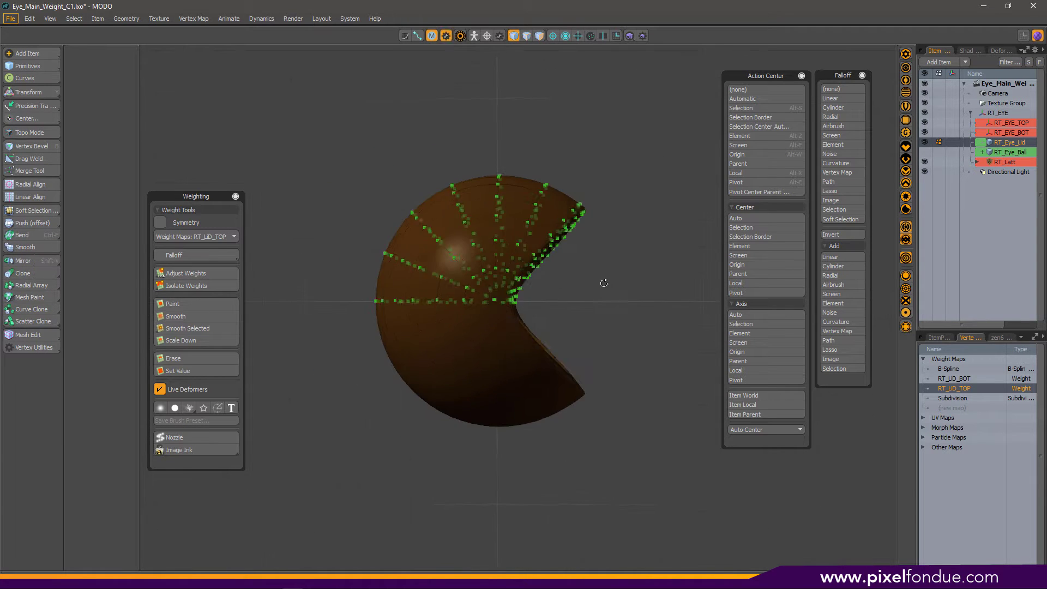
alt+drag(603, 283, 583, 339)
scroll(547, 302, up, 5)
scroll(547, 301, down, 4)
scroll(583, 339, down, 4)
alt+drag(476, 329, 507, 289)
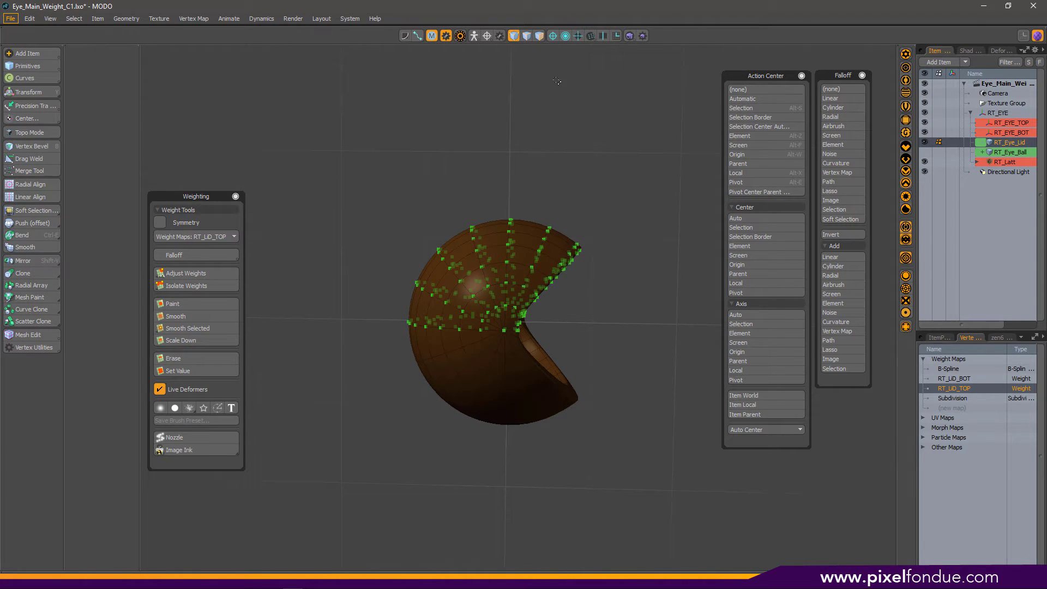
Step: Add a Linear falloff across the lid from about X 0, Y 55 mm, Z 210 mm to X 0, Y -265 mm, Z -550 mm
click(829, 99)
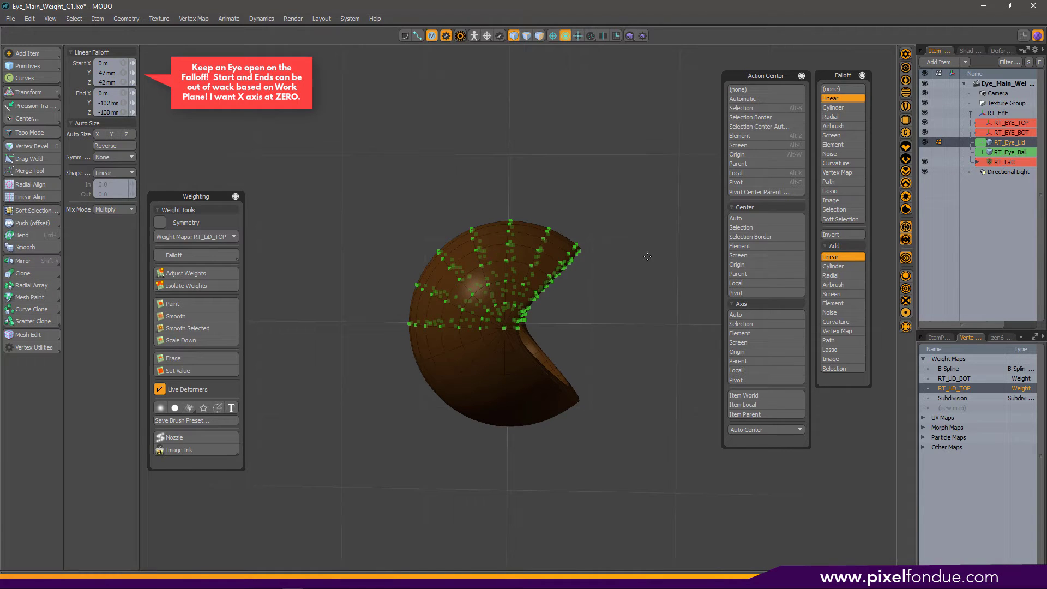
drag(611, 303, 416, 367)
mouse_move(635, 305)
alt+mouse_down()
mouse_move(532, 313)
mouse_move(643, 318)
alt+mouse_up()
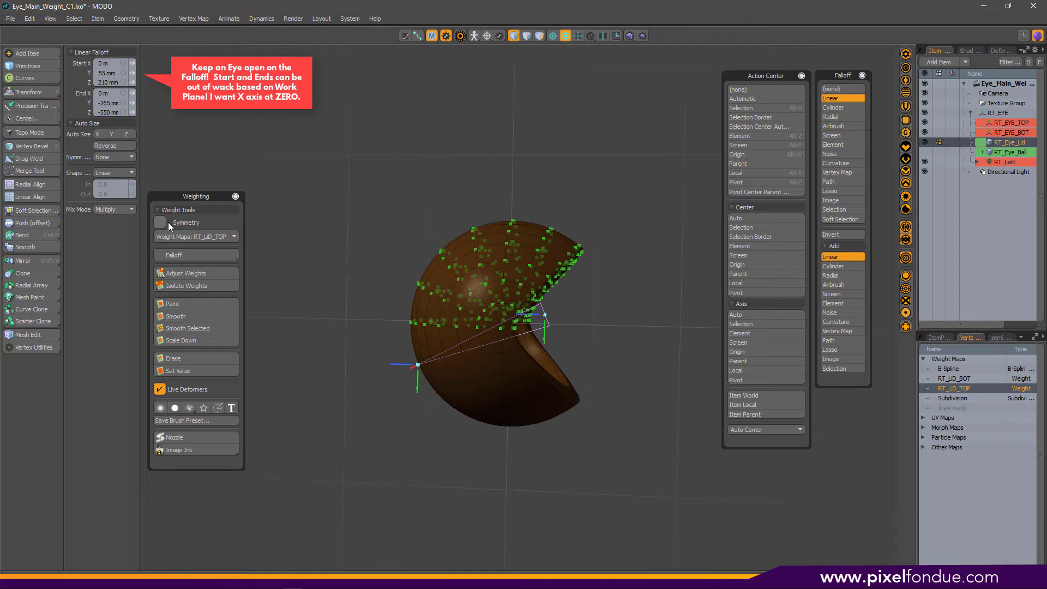
Step: Use the Weight Tool with the linear falloff to give the selected upper lid vertices a weight of 100% in RT_LID_TOP
click(194, 18)
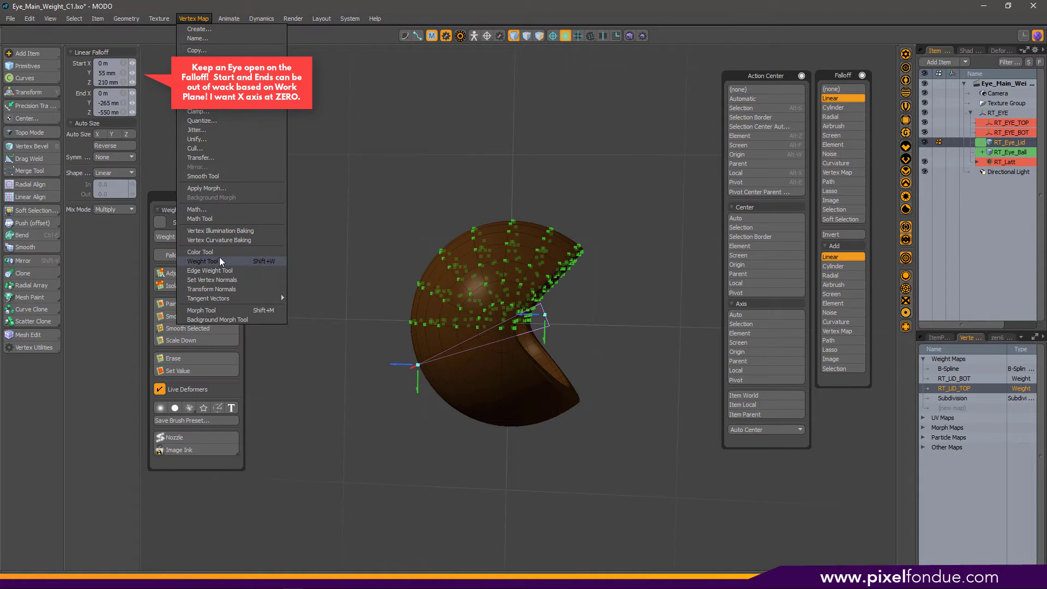
click(202, 261)
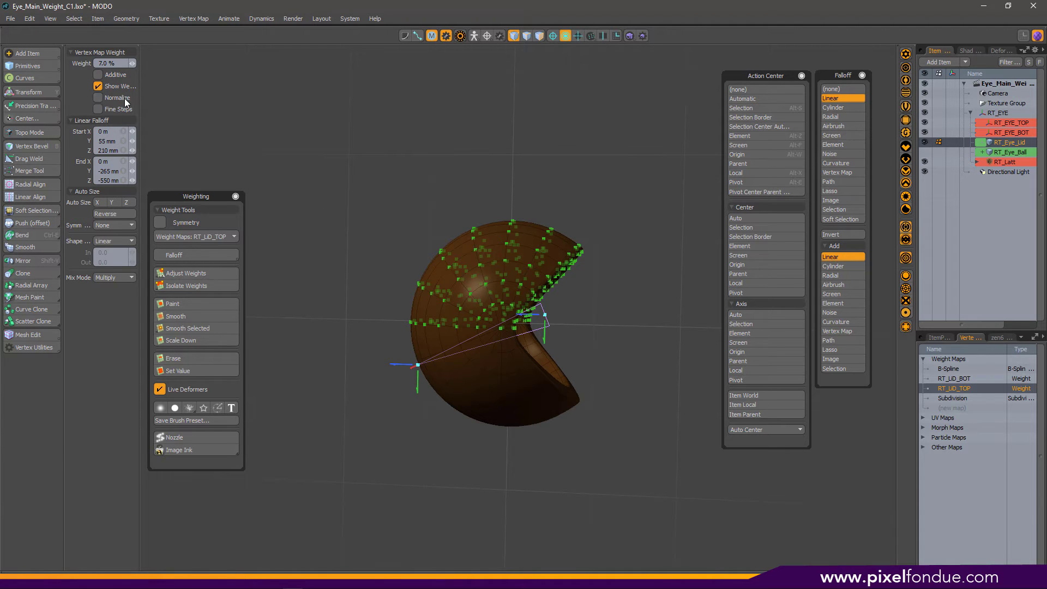
click(333, 229)
scroll(352, 276, up, 5)
alt+drag(371, 273, 462, 310)
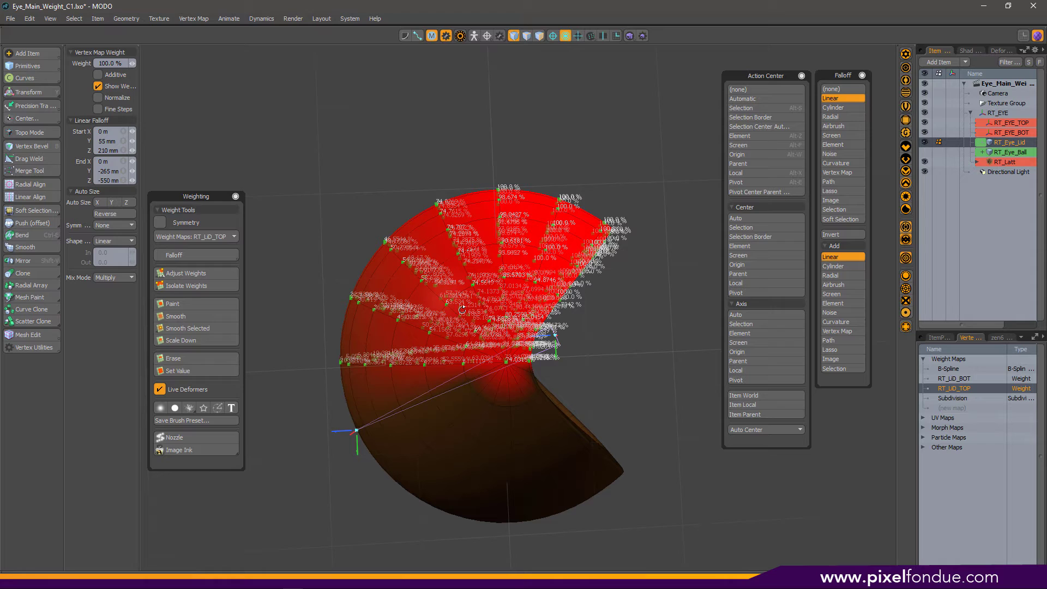
Step: Tighten the linear falloff around the lid's pivot to start at about Y 79 mm, Z 24 mm and end at Y -25 mm, Z -16 mm
key(ctrl+space)
click(468, 354)
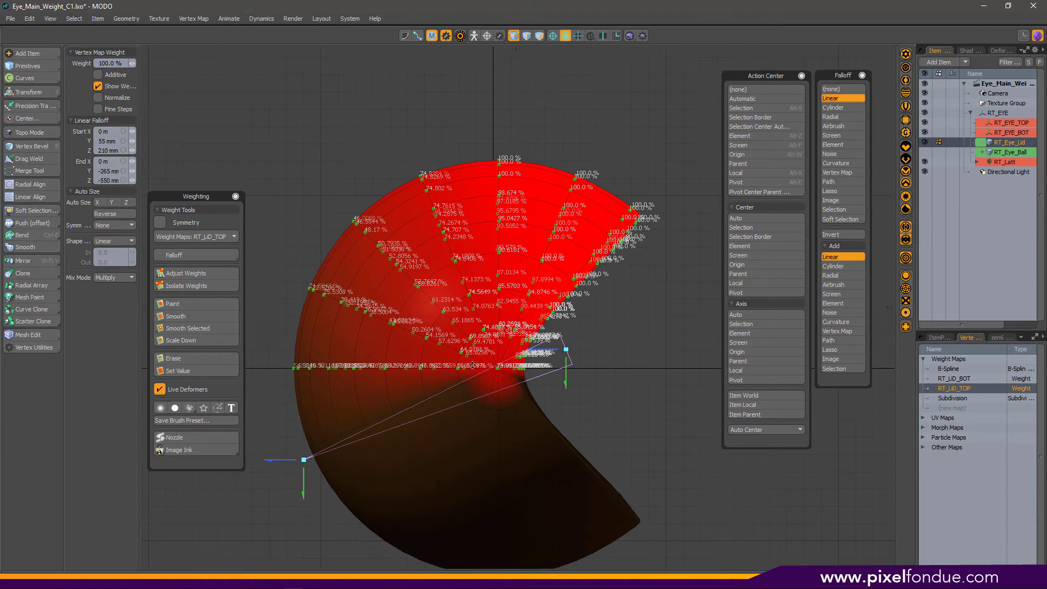
drag(306, 459, 442, 395)
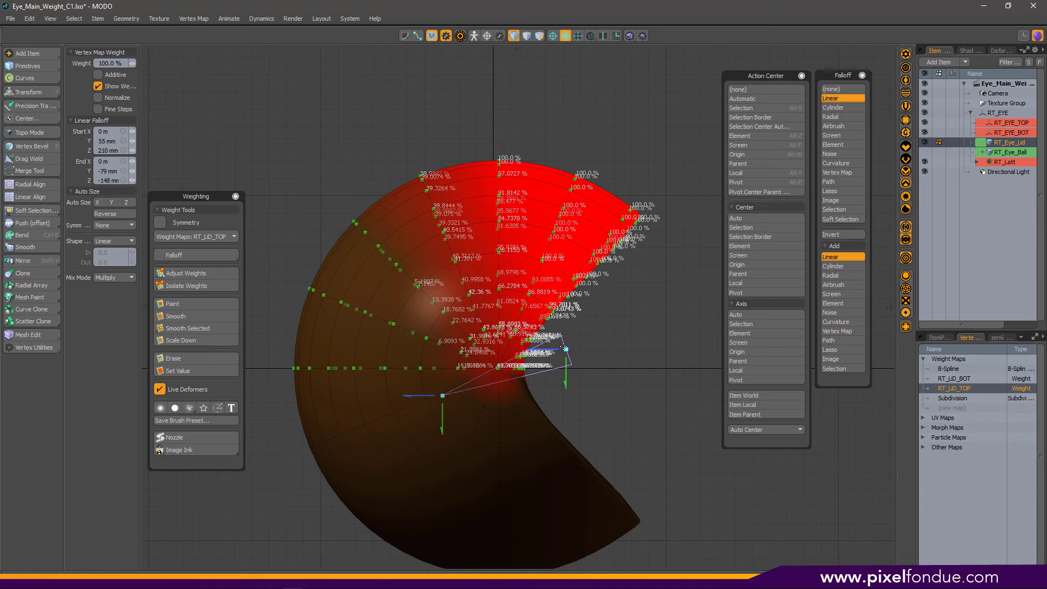
drag(566, 348, 502, 355)
drag(443, 398, 488, 377)
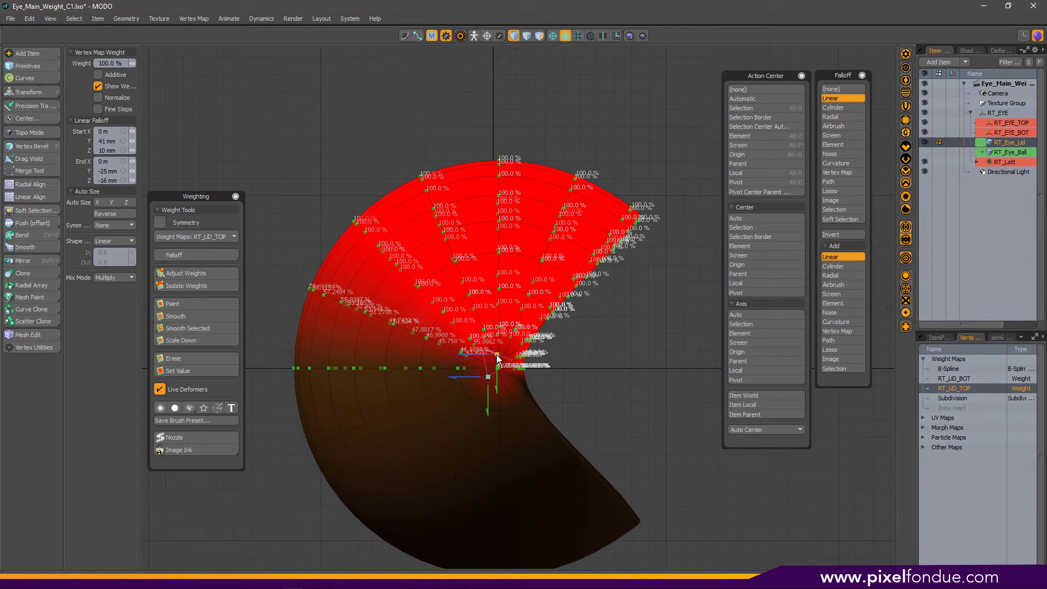
mouse_move(497, 357)
mouse_down()
mouse_move(557, 437)
mouse_move(508, 350)
mouse_move(464, 349)
mouse_move(487, 337)
mouse_move(510, 349)
mouse_move(502, 341)
mouse_up()
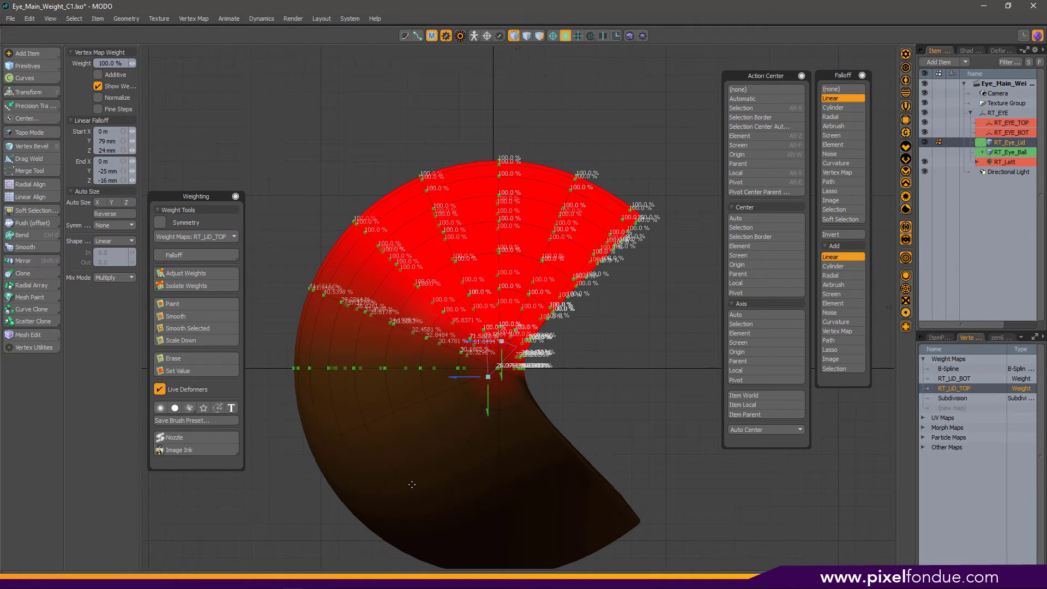
Step: Refine the linear falloff near the pivot to start at about Y 75 mm, Z 44.5 mm and end at Y -35 mm, Z -2 mm
scroll(531, 375, up, 5)
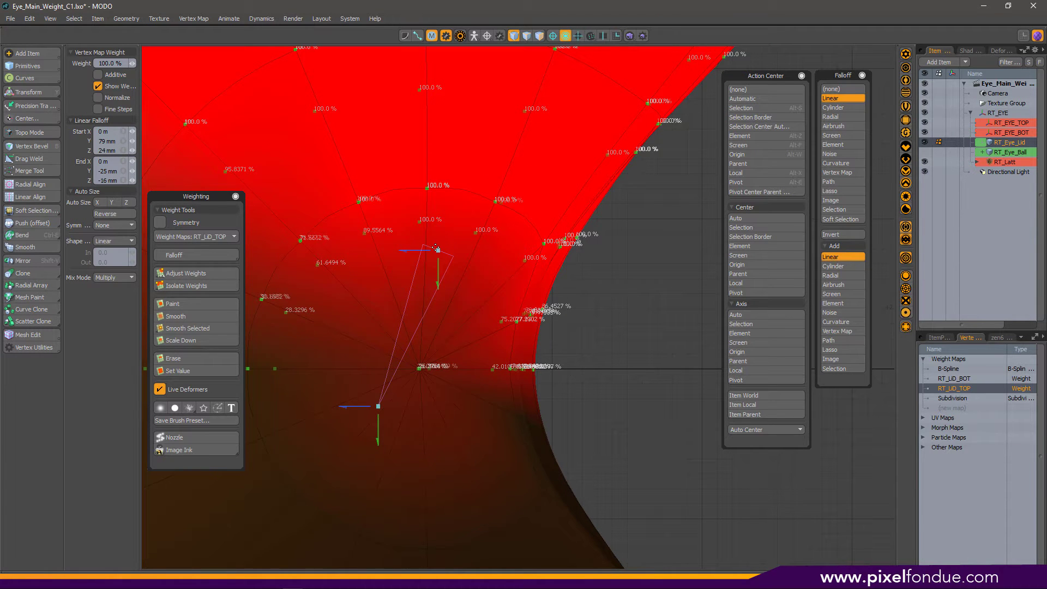
drag(436, 248, 391, 399)
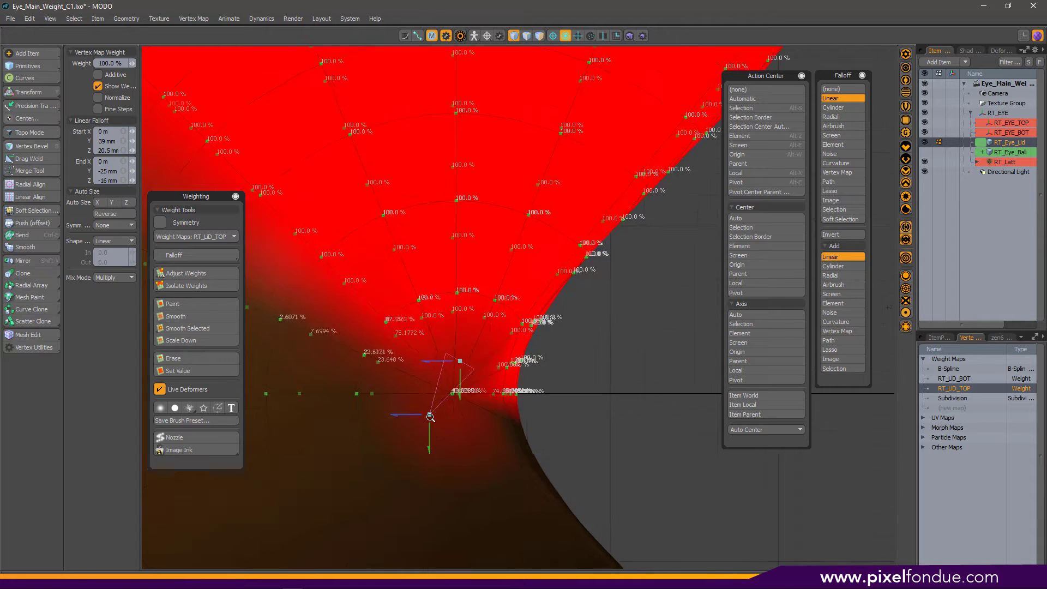
scroll(507, 411, down, 4)
drag(544, 387, 553, 370)
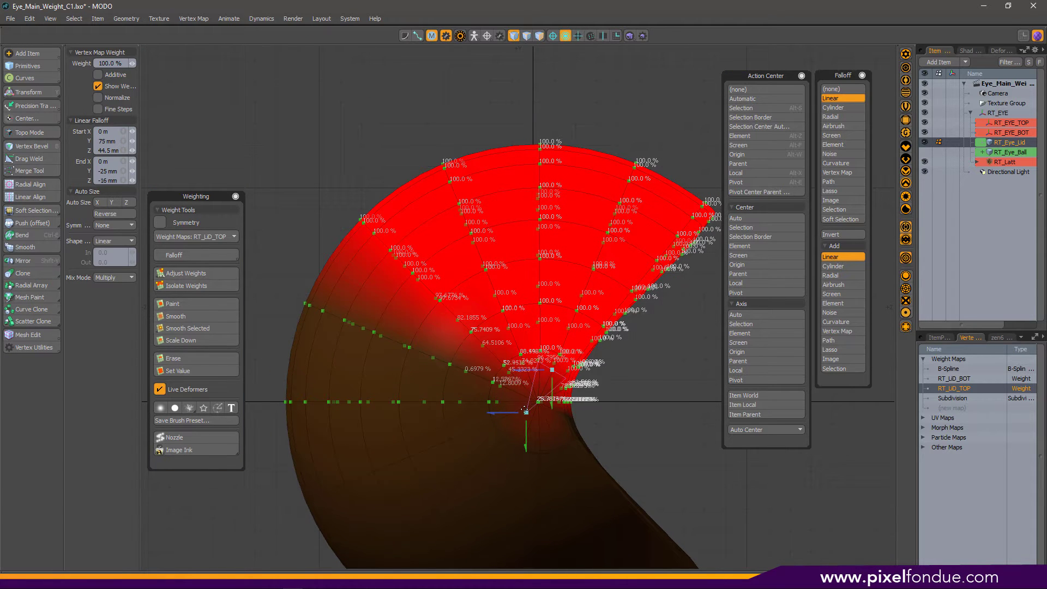
drag(526, 413, 459, 458)
scroll(523, 429, down, 2)
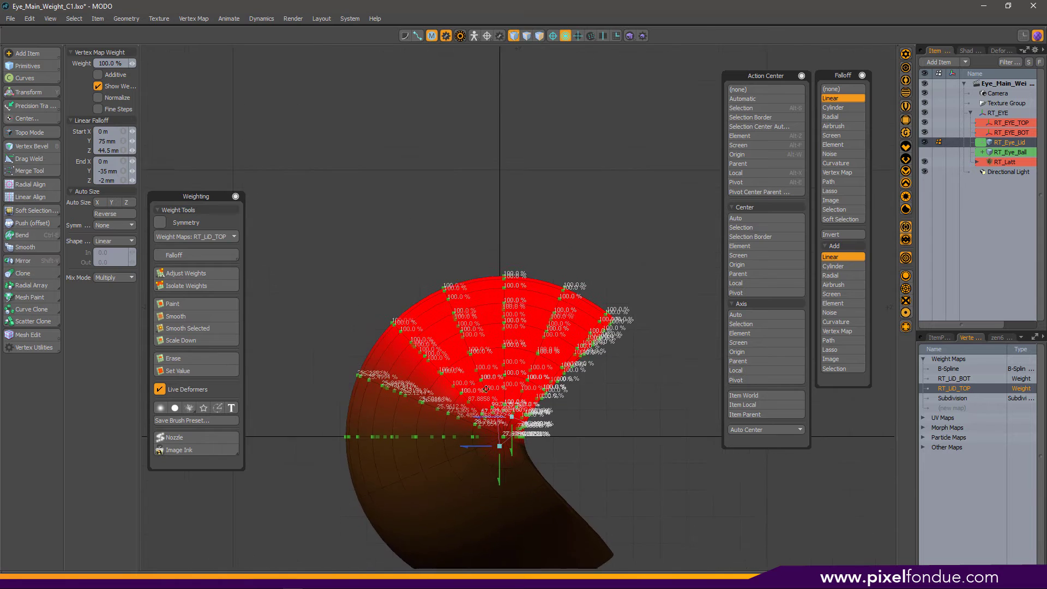
scroll(507, 452, up, 2)
alt+shift+drag(532, 461, 482, 386)
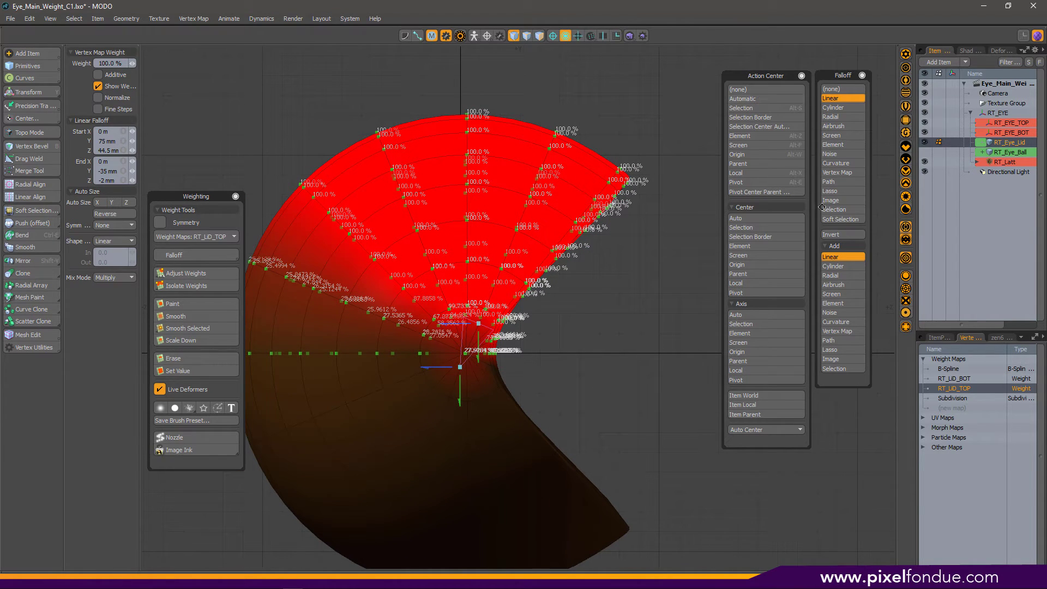
Step: Rotate the RT_EYE_TOP locator about its X axis until the upper lid's edge is roughly horizontal
click(939, 122)
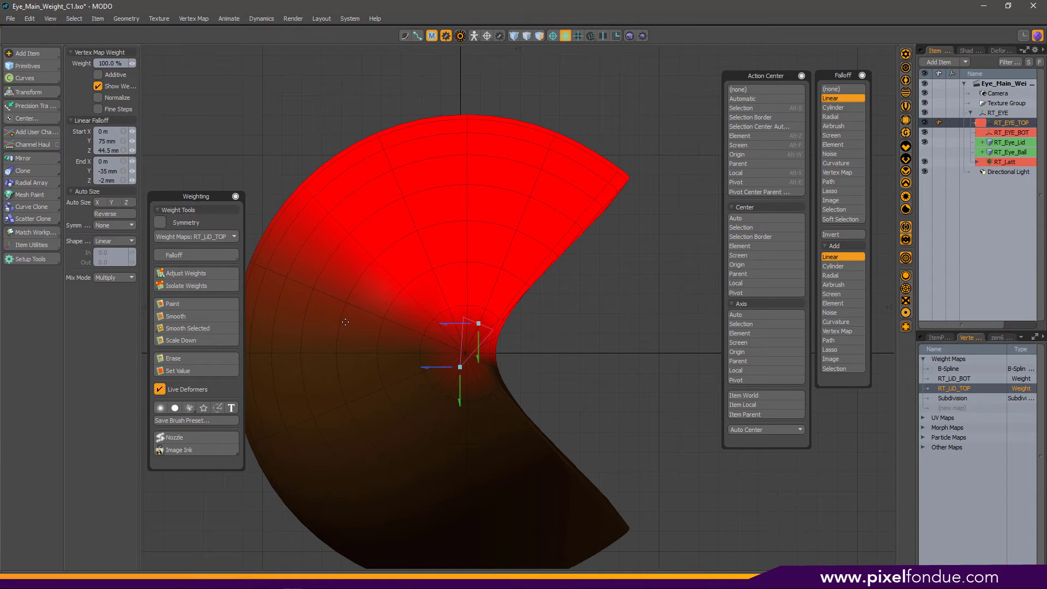
key(e)
drag(503, 304, 441, 159)
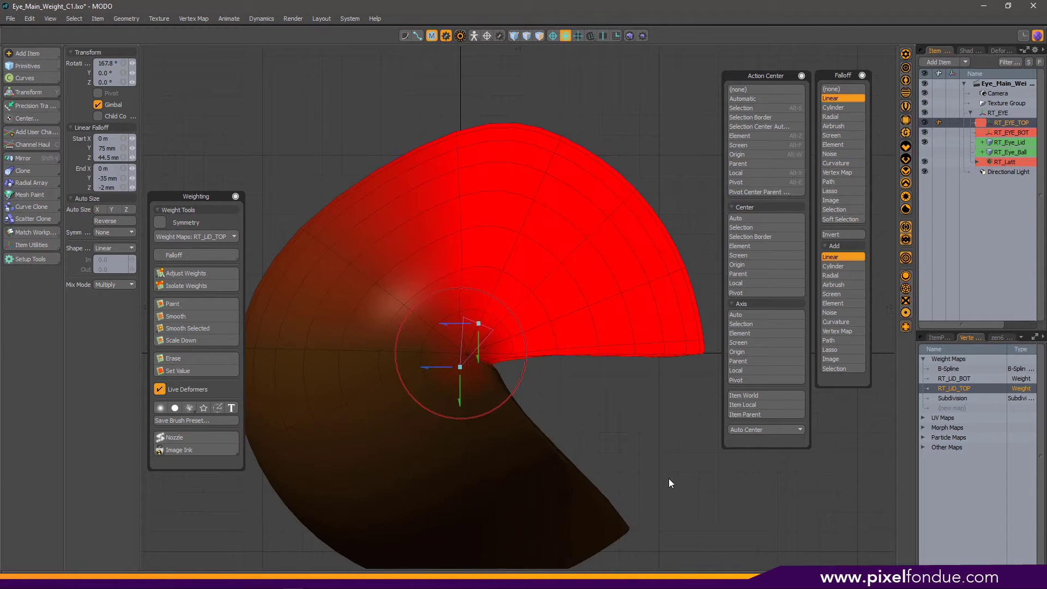
Step: Use the Weight Tool at 100% on the upper lid vertices, moving the falloff's end to about Y 5 mm, Z -32 mm and its start beside the pivot
key(1)
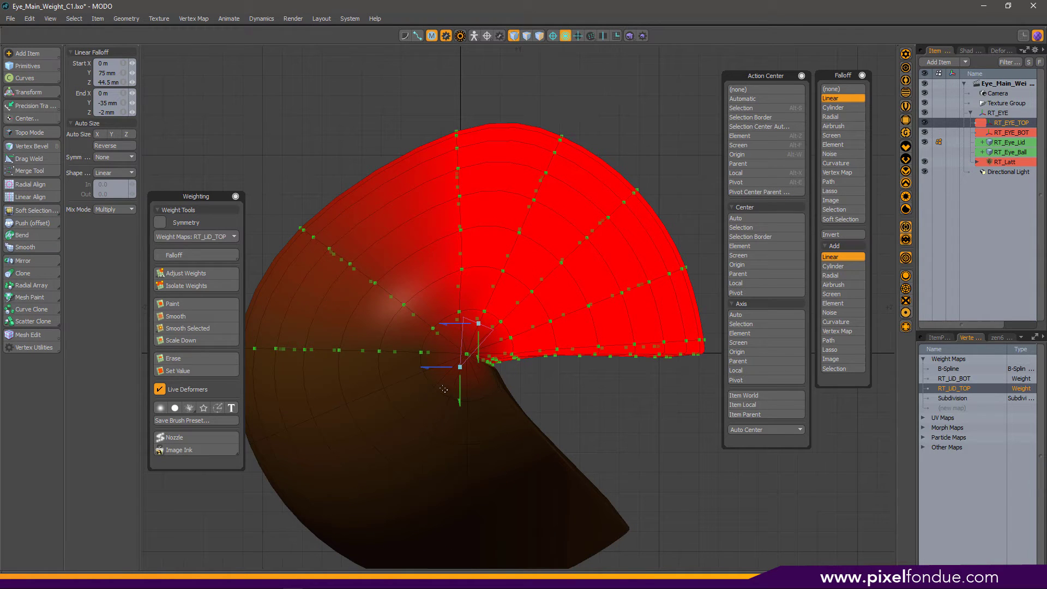
key(w)
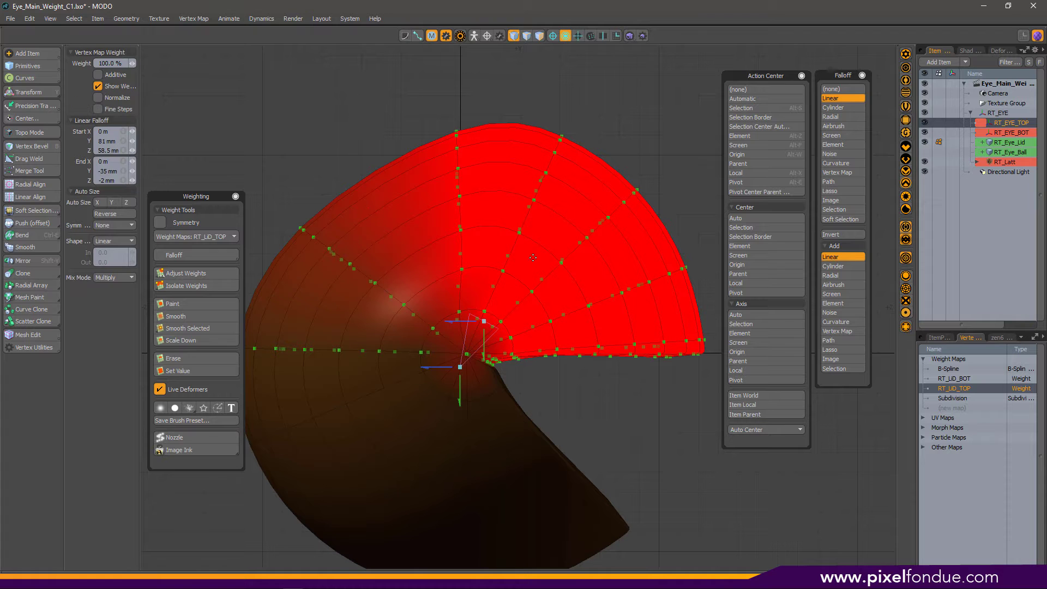
drag(570, 366, 605, 366)
drag(484, 321, 450, 348)
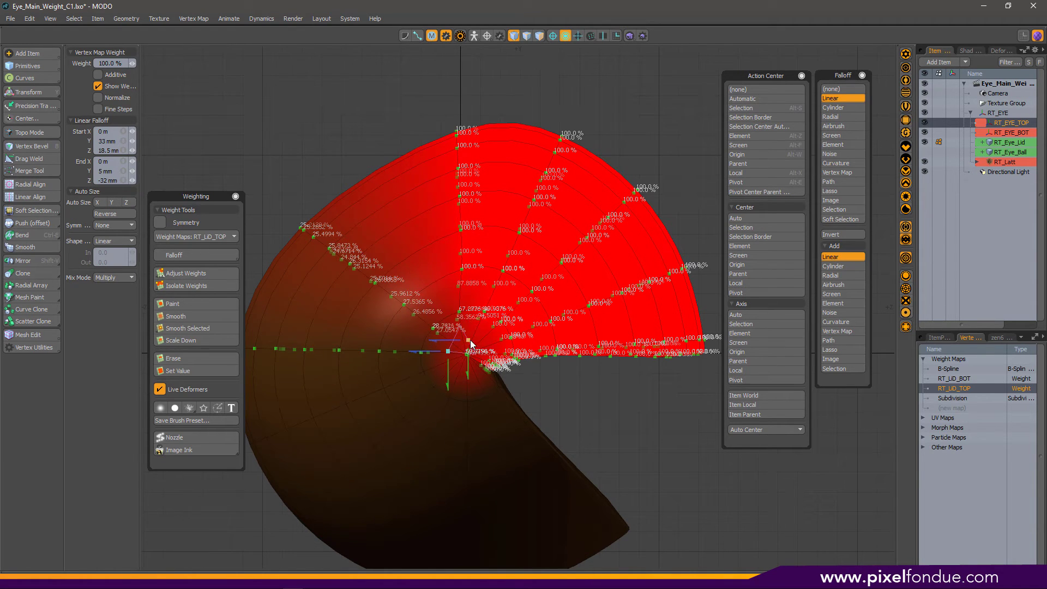
drag(529, 322, 508, 295)
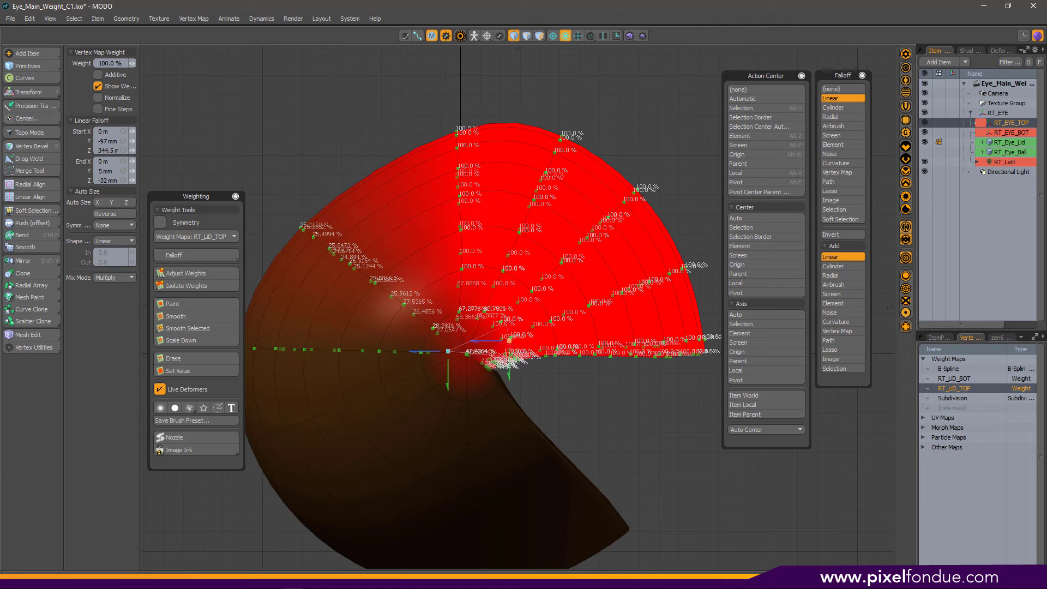
Step: Smooth the weights of the selected upper lid vertices, moving the falloff's end to about Y 17 mm, Z -32 mm
click(191, 329)
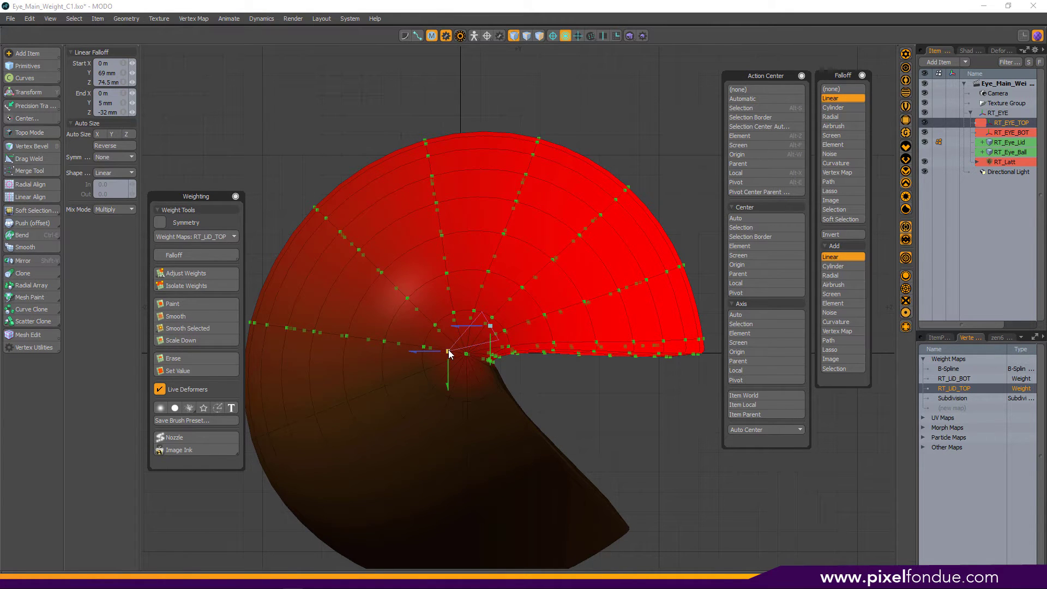
drag(449, 353, 448, 364)
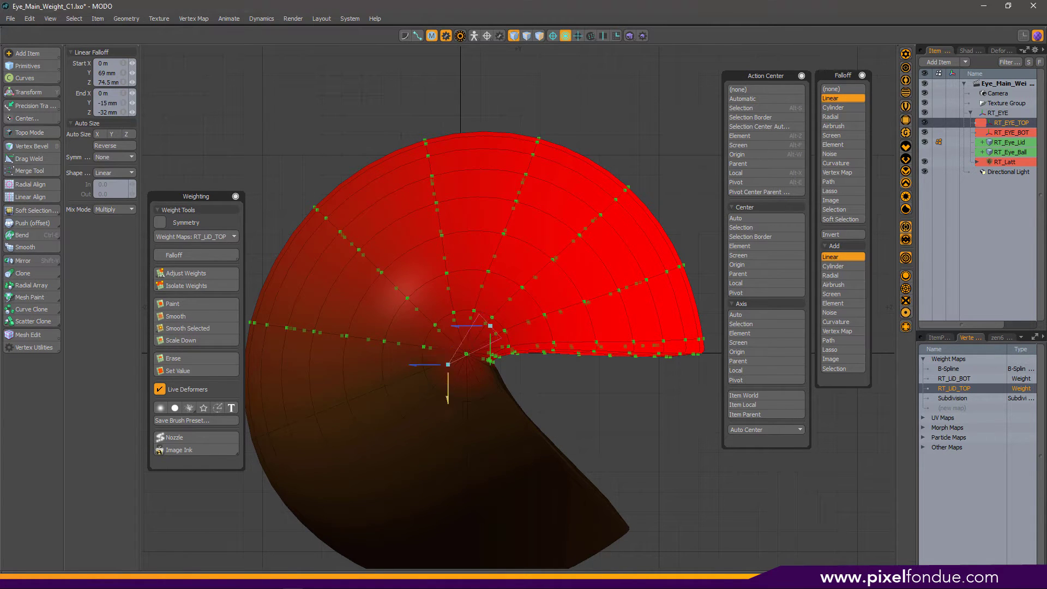
click(172, 329)
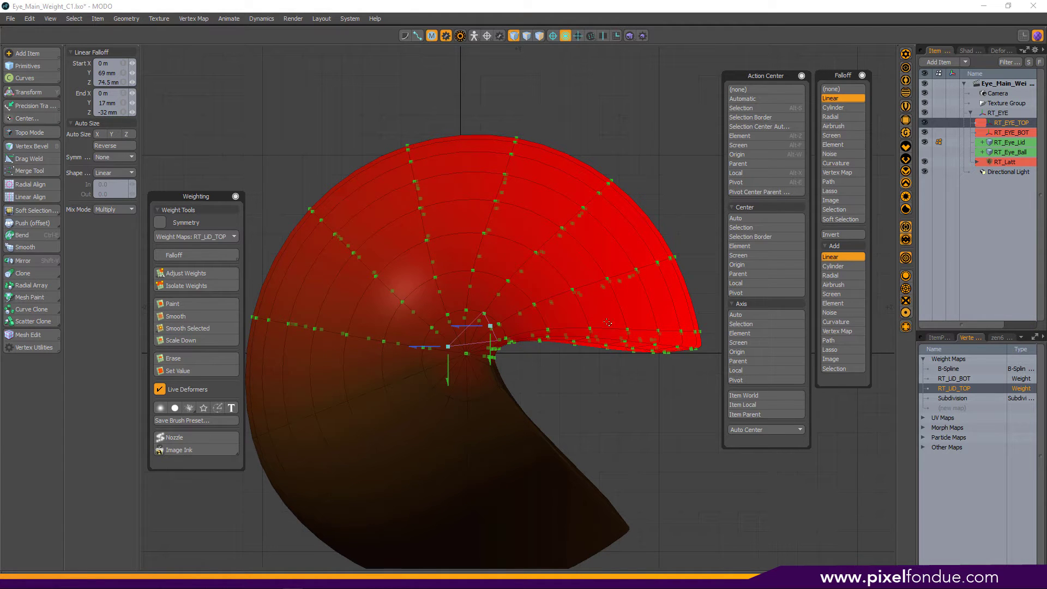
click(554, 380)
Step: Remove the linear falloff and test the RT_EYE_TOP rotation on the upper lid in the perspective view
ctrl+alt+drag(544, 358, 489, 316)
key(ctrl+space)
click(537, 349)
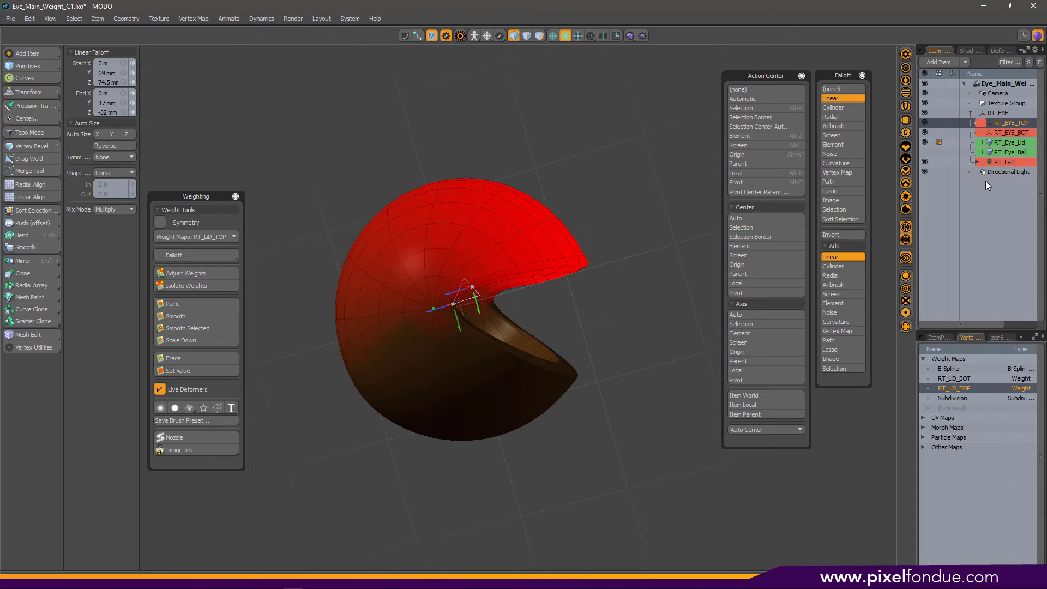
click(939, 123)
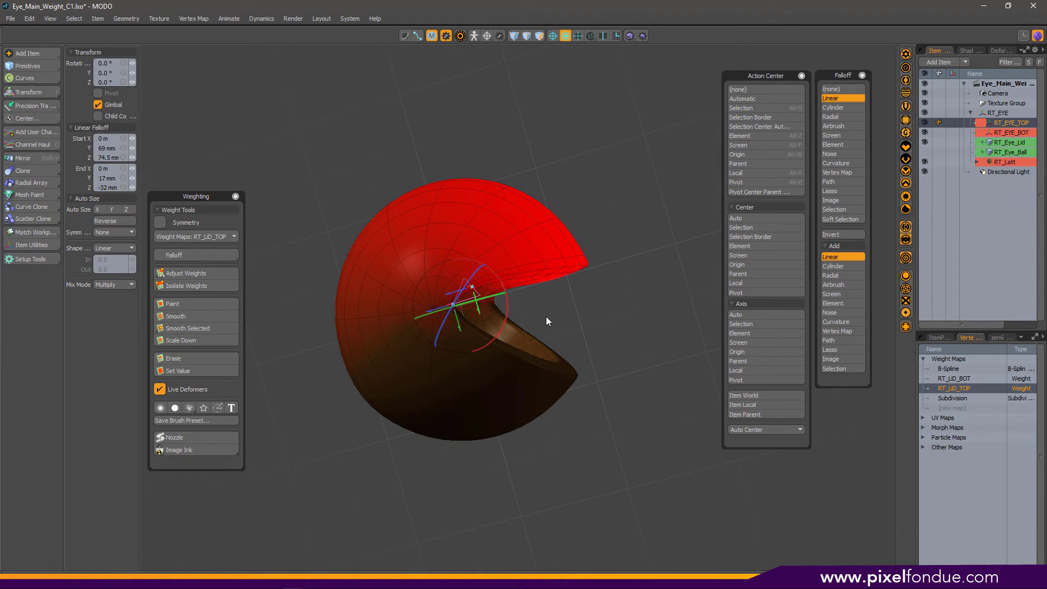
alt+drag(547, 318, 579, 338)
click(831, 92)
mouse_move(503, 312)
mouse_down()
mouse_move(511, 288)
mouse_move(507, 314)
mouse_up()
alt+drag(521, 328, 680, 278)
key(space)
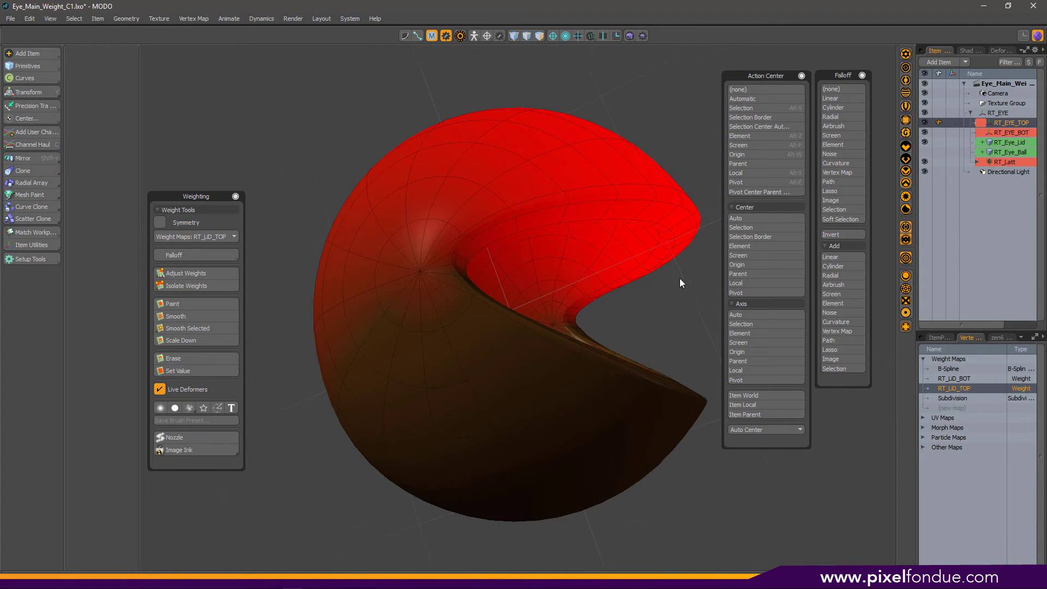
Step: Select the polygon strip along the upper lid's rim and add a Linear falloff from about Y -44 mm, Z 566 mm to Y -56 mm, Z 148 mm
key(3)
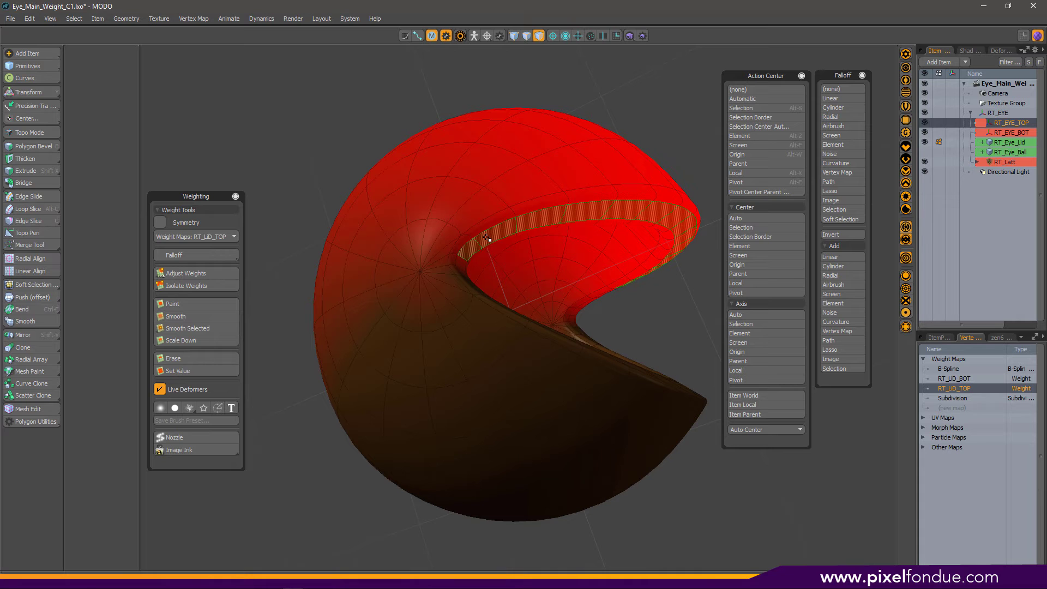
alt+drag(317, 283, 495, 349)
key(ctrl+space)
click(462, 352)
mouse_move(671, 352)
ctrl+alt+mouse_down()
mouse_move(549, 360)
mouse_move(684, 347)
ctrl+alt+mouse_up()
alt+shift+drag(684, 347, 555, 361)
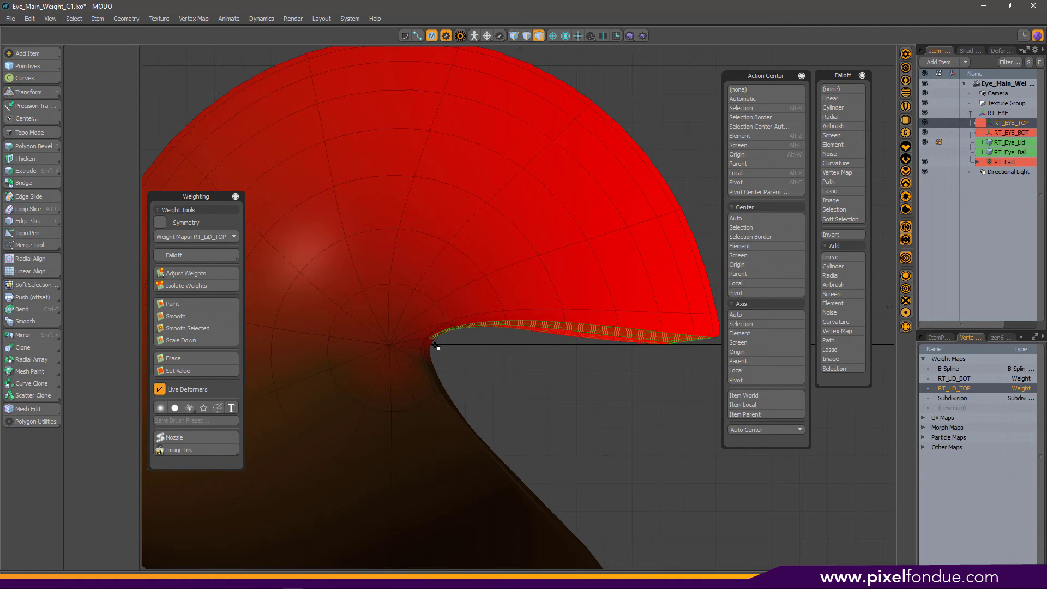
scroll(484, 325, down, 4)
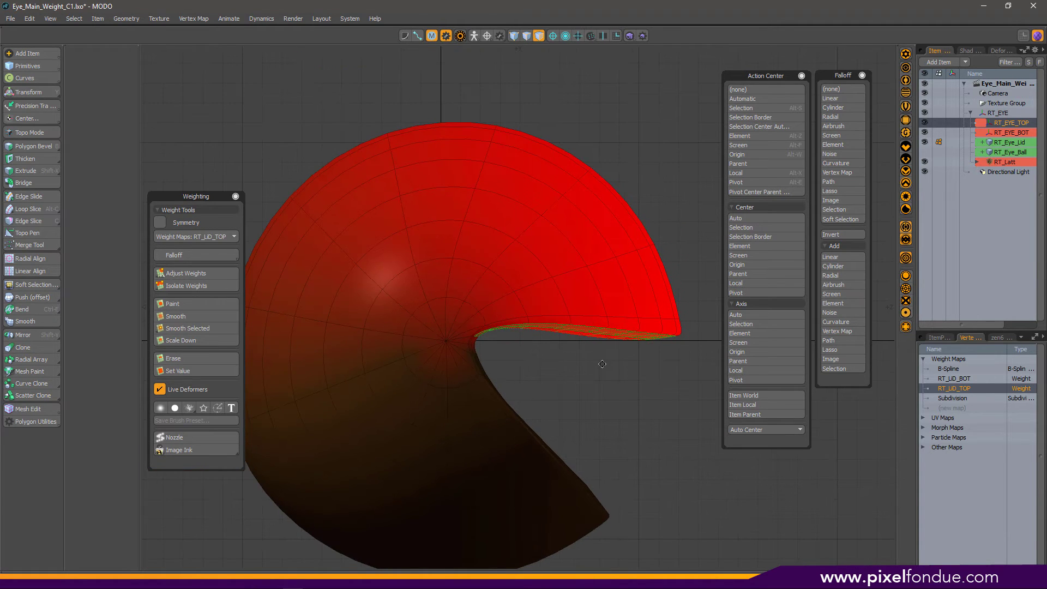
click(830, 98)
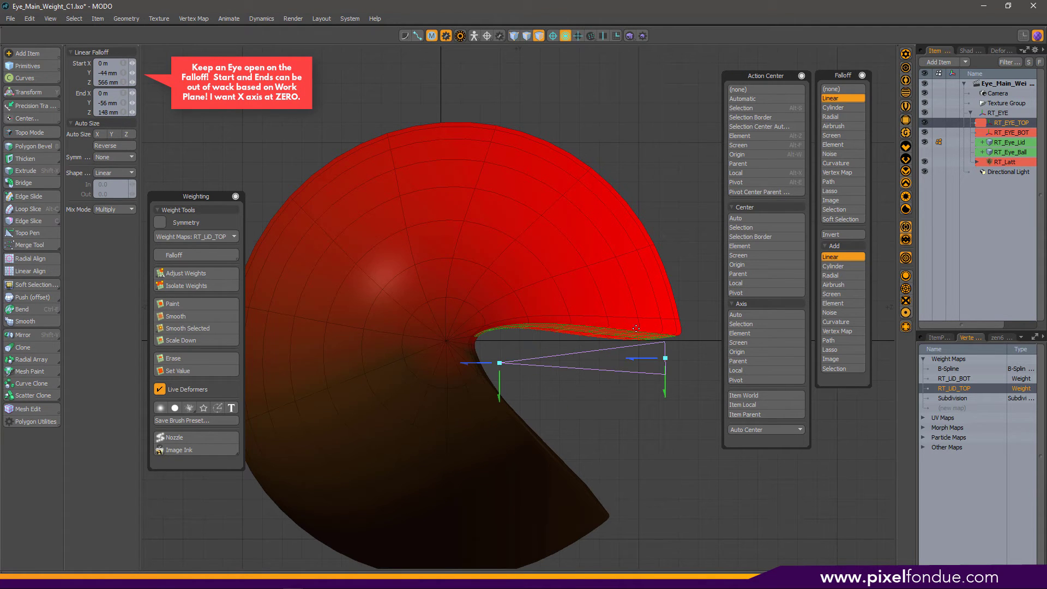
Step: Apply 100% weight to the rim polygons, with the falloff starting at about Y 42 mm, Z 203 mm and ending at Y -14 mm, Z 32 mm
click(189, 273)
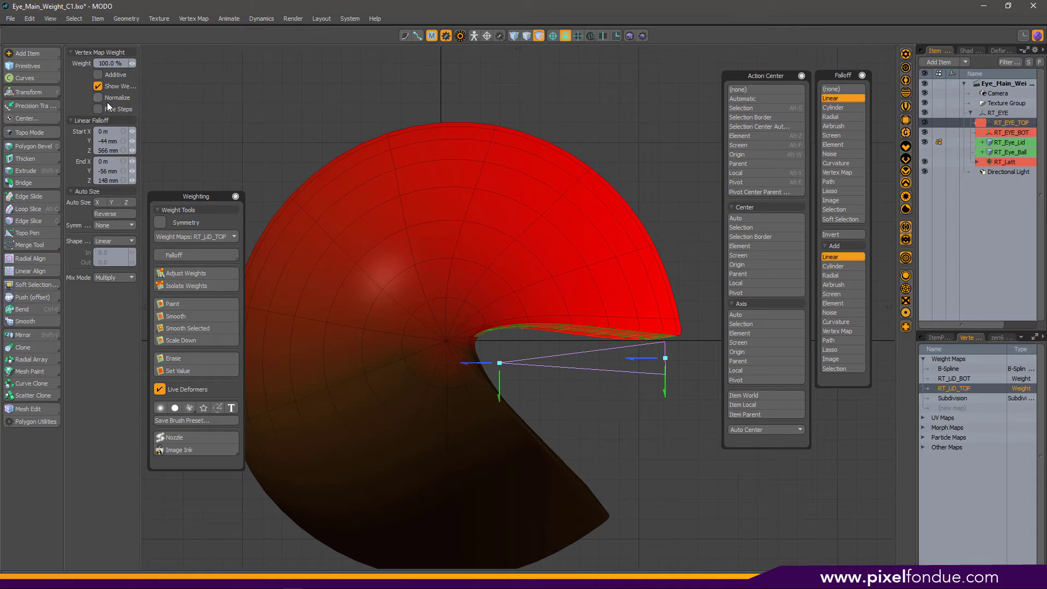
ctrl+alt+drag(540, 370, 530, 374)
alt+shift+drag(530, 374, 550, 390)
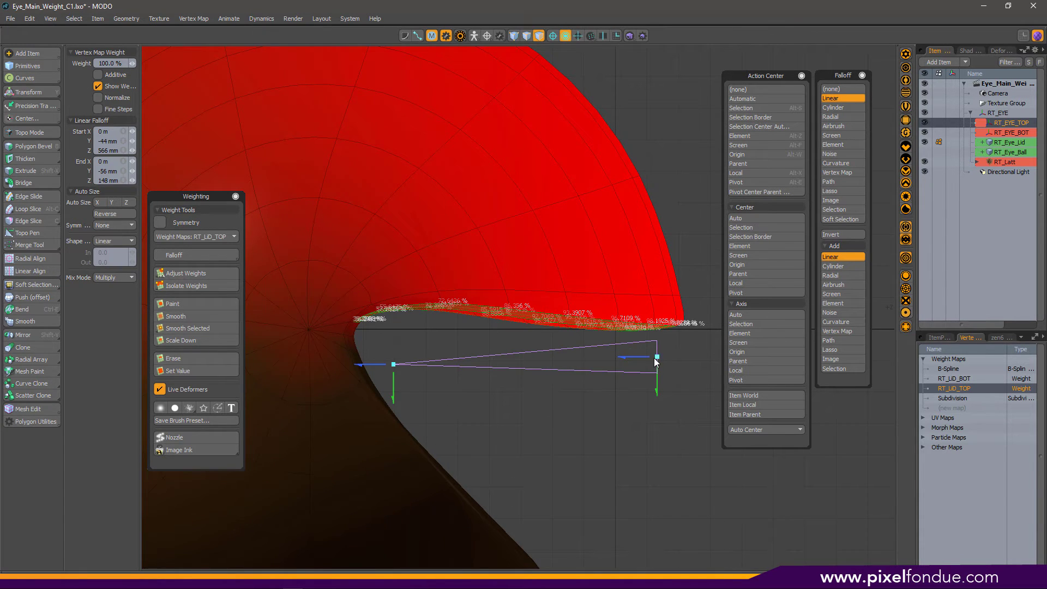
drag(393, 365, 310, 316)
drag(642, 361, 381, 362)
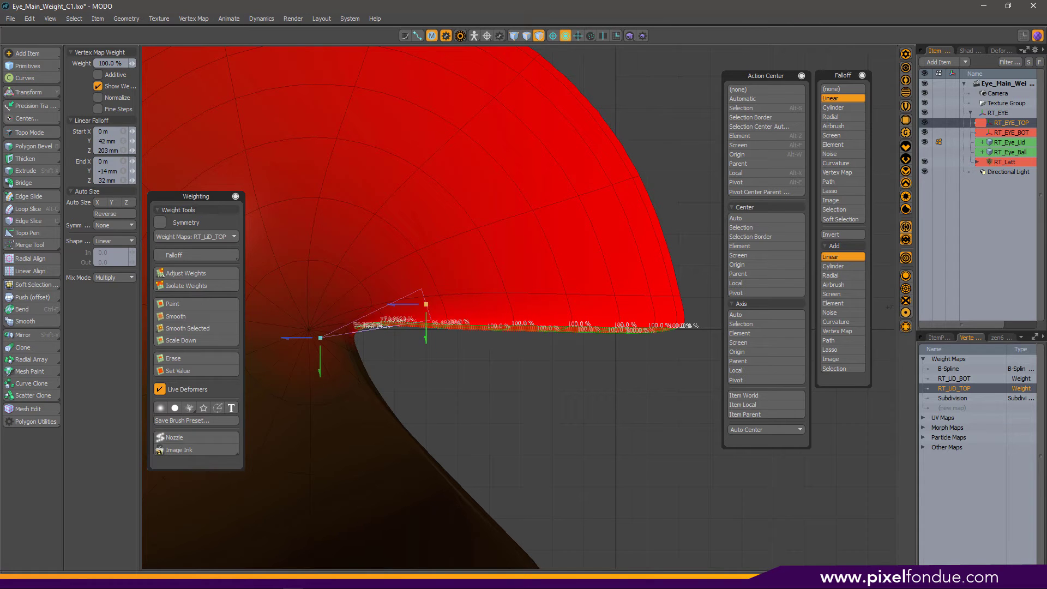
Step: Flatten the rim by moving the falloff's start to about Y 3 mm, Z 178 mm and its end to Y -46.5 mm, Z 87.5 mm
drag(418, 298, 514, 329)
scroll(367, 328, up, 7)
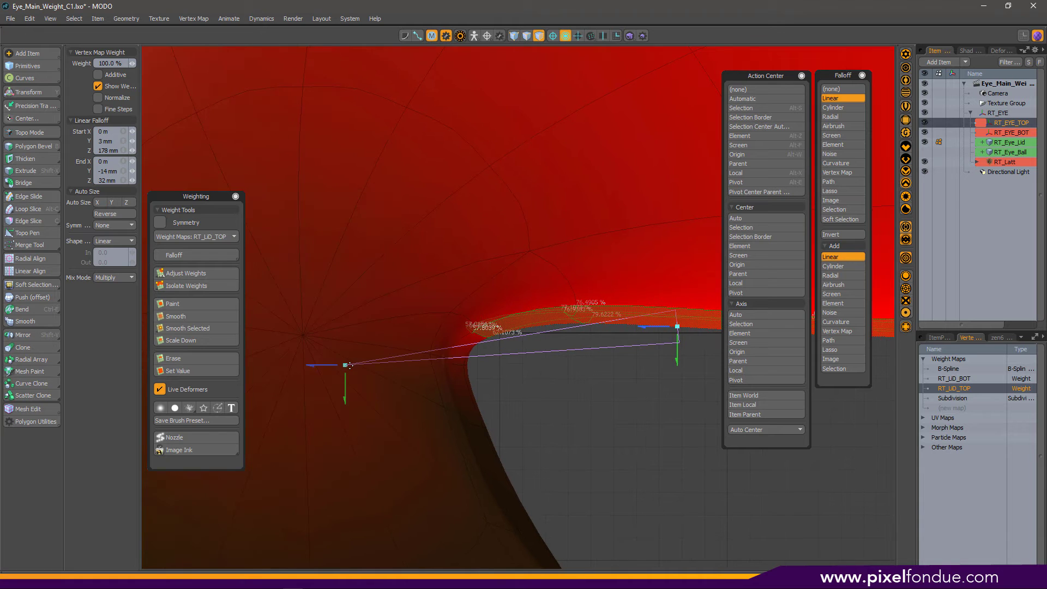
drag(345, 365, 471, 435)
scroll(533, 443, down, 6)
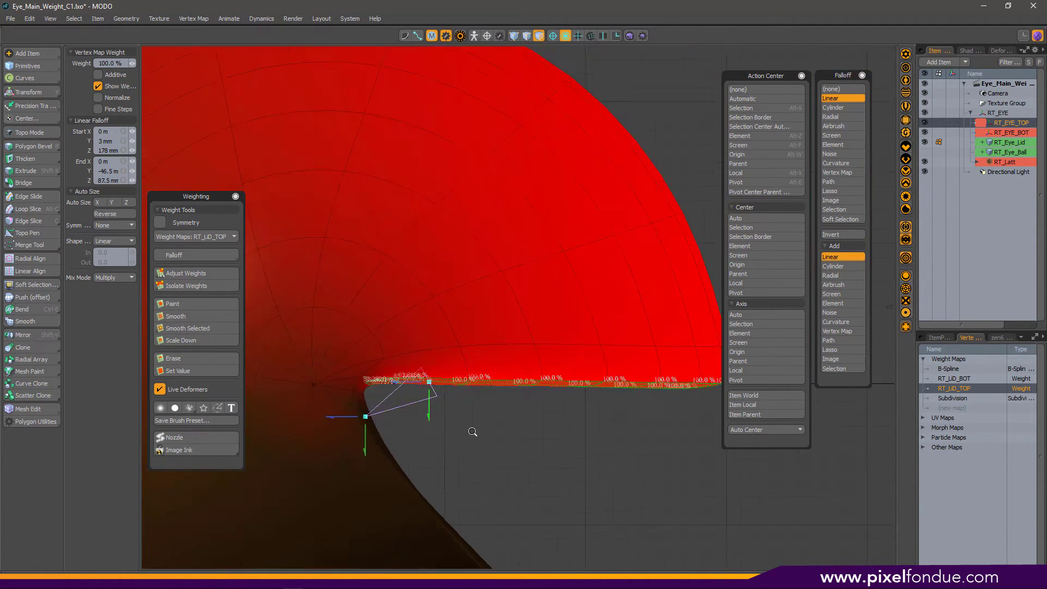
scroll(695, 497, up, 6)
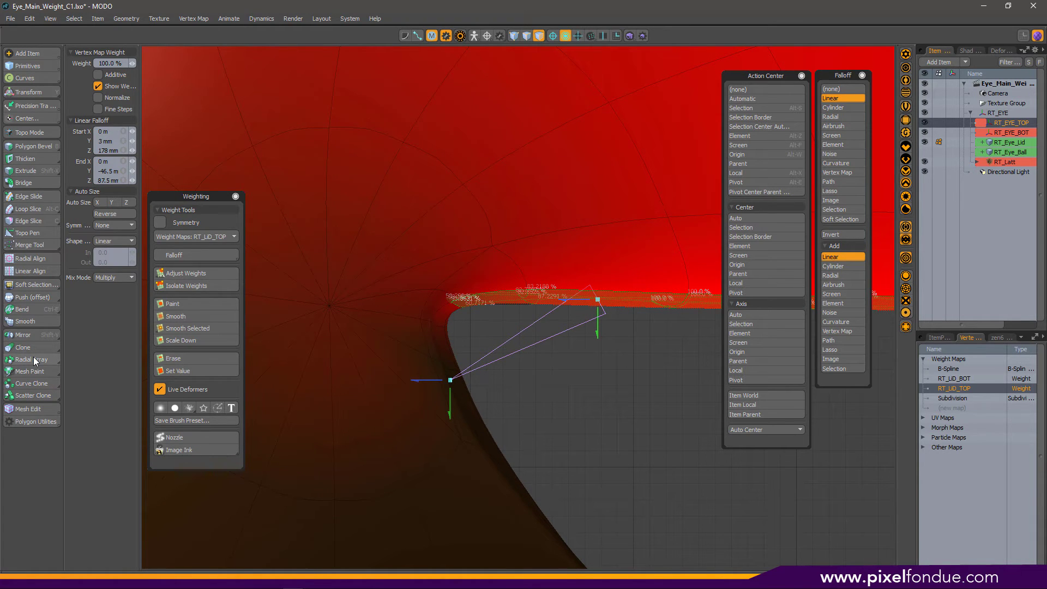
Step: Try Smooth Selected on the rim polygons, and adjust the Weight Tool falloff's end to about Y -40 mm, Z 111 mm
click(204, 328)
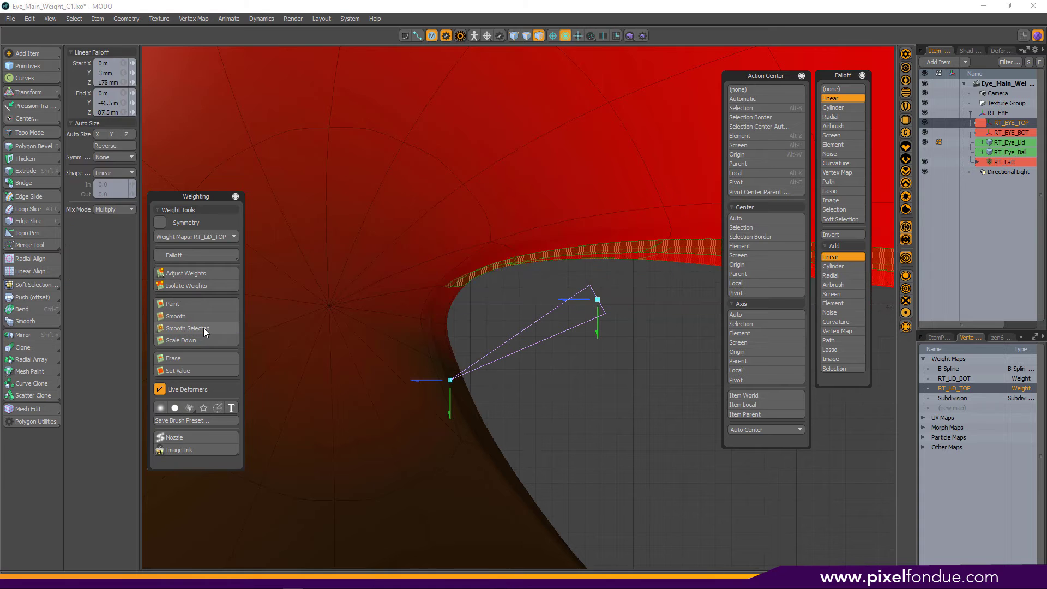
drag(451, 384, 450, 393)
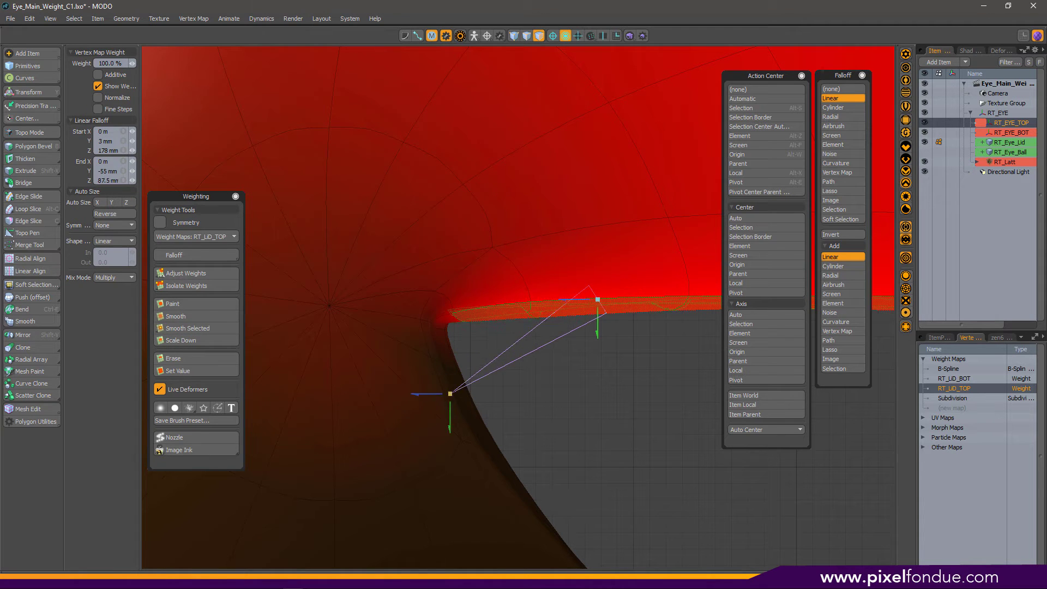
ctrl+alt+drag(575, 381, 329, 387)
key(q)
click(571, 437)
ctrl+alt+drag(570, 437, 526, 438)
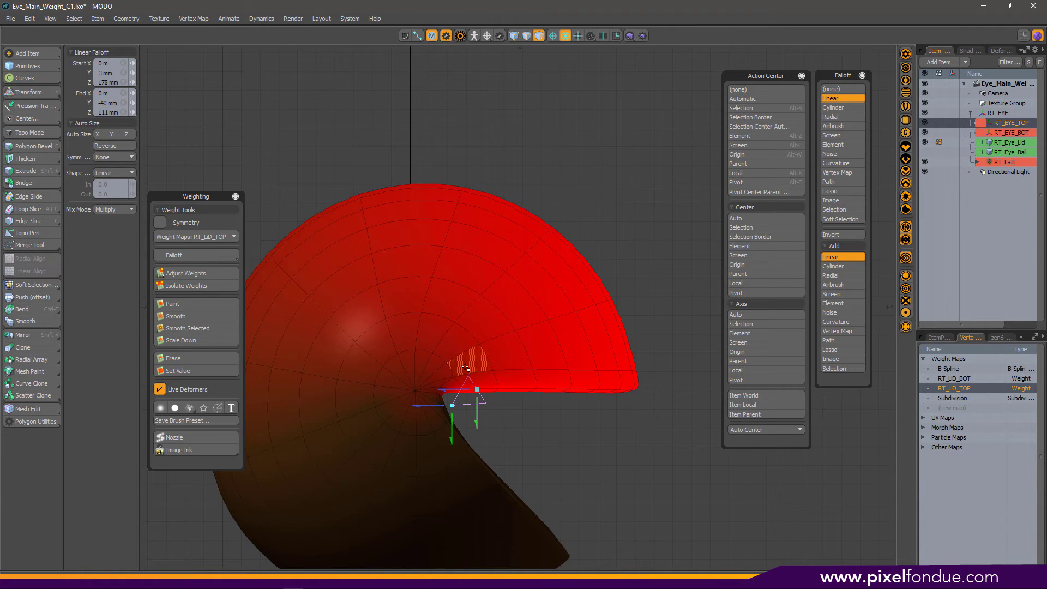
Step: Remove the linear falloff and inspect the upper lid's rim and corners in the perspective view in polygon mode
ctrl+alt+drag(466, 369, 726, 330)
click(862, 91)
key(ctrl+space)
click(606, 373)
alt+drag(725, 331, 648, 344)
ctrl+alt+drag(312, 300, 218, 273)
key(3)
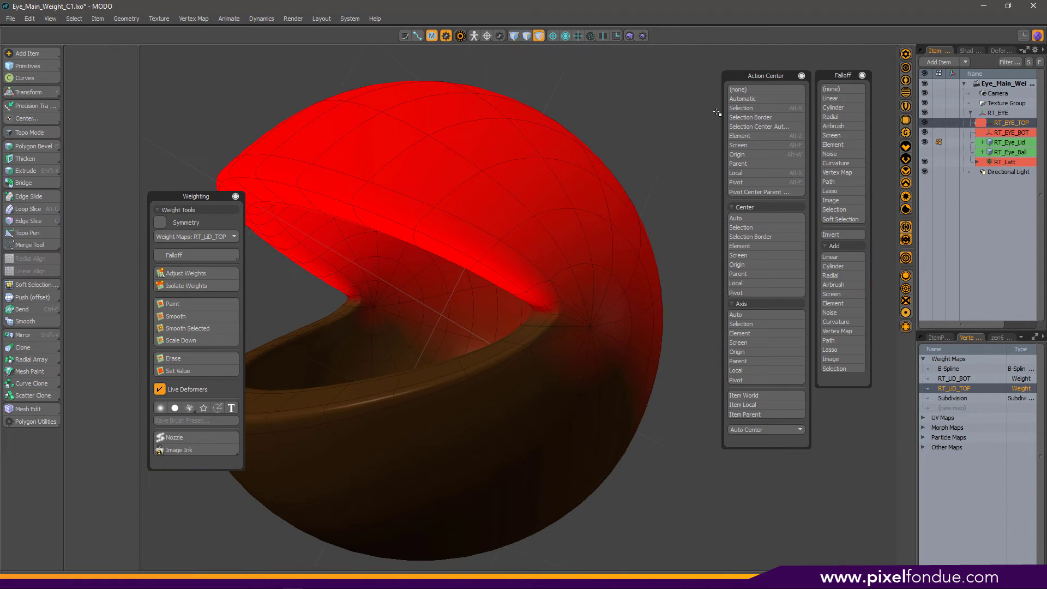
Step: Close the Action Center palette and set the RT_EYE_TOP locator's X rotation to 0°
click(802, 76)
alt+drag(456, 296, 854, 224)
click(942, 123)
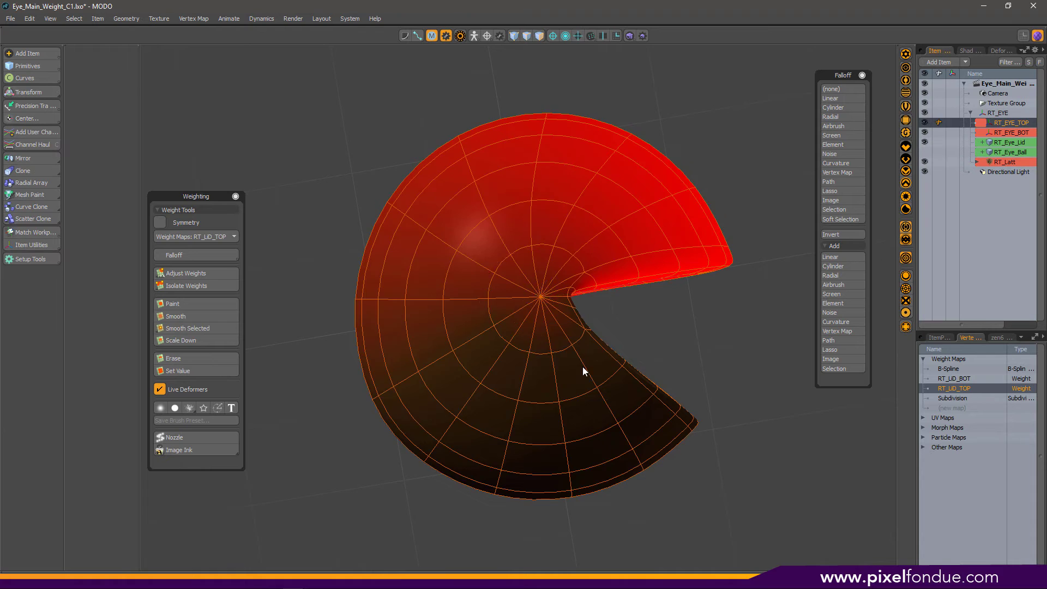
key(e)
click(945, 338)
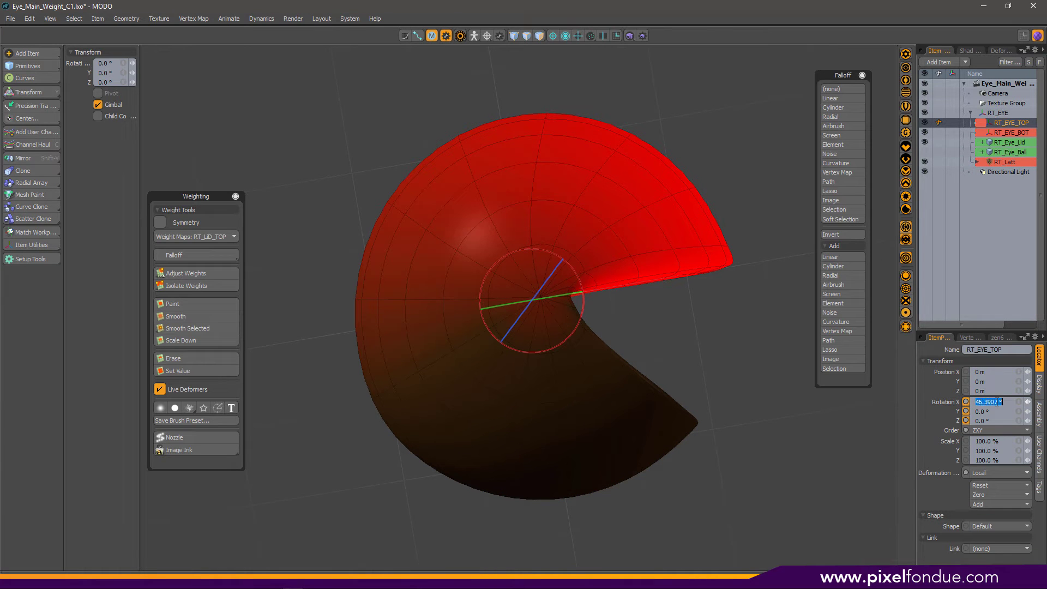
text(0)
key(Return)
alt+drag(692, 320, 531, 360)
scroll(485, 280, up, 3)
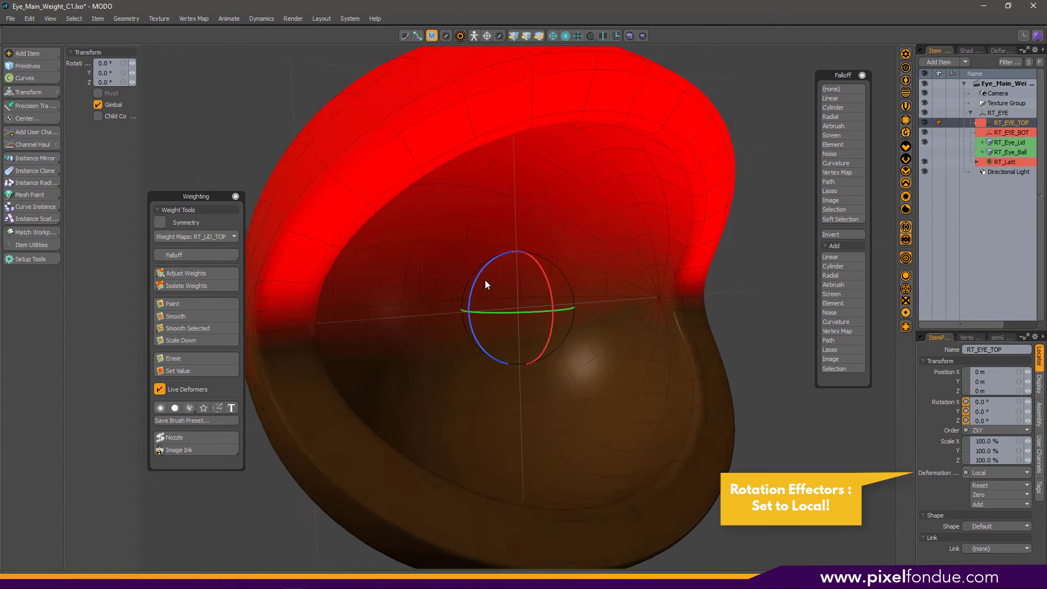
click(262, 327)
alt+shift+drag(317, 383, 358, 374)
drag(524, 263, 517, 271)
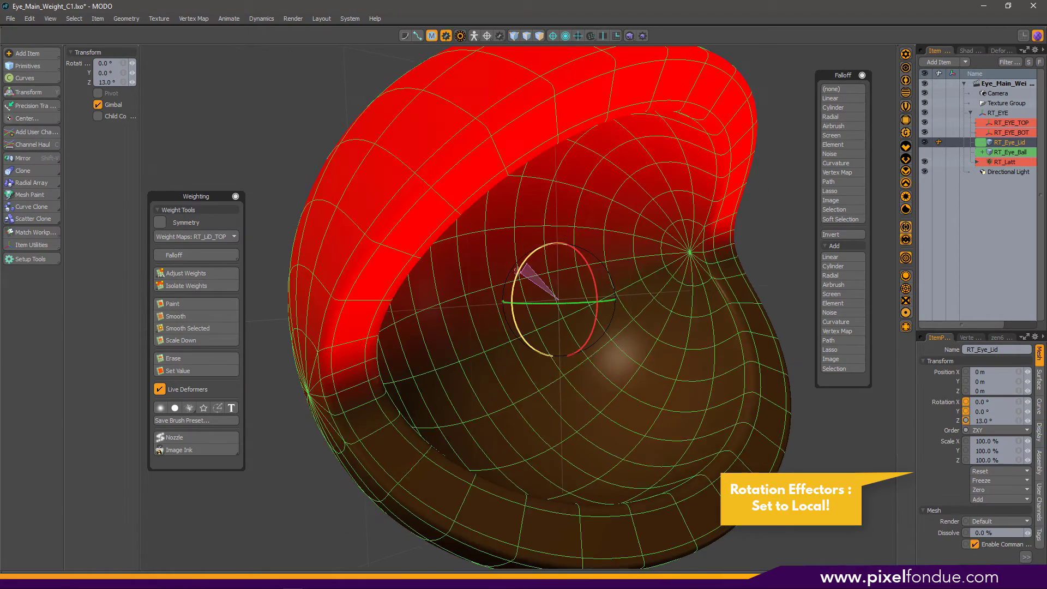
key(ctrl+z)
Step: Try a small Z rotation on RT_EYE_TOP, undo it, and inspect the upper lid's rim and corner weights
click(941, 121)
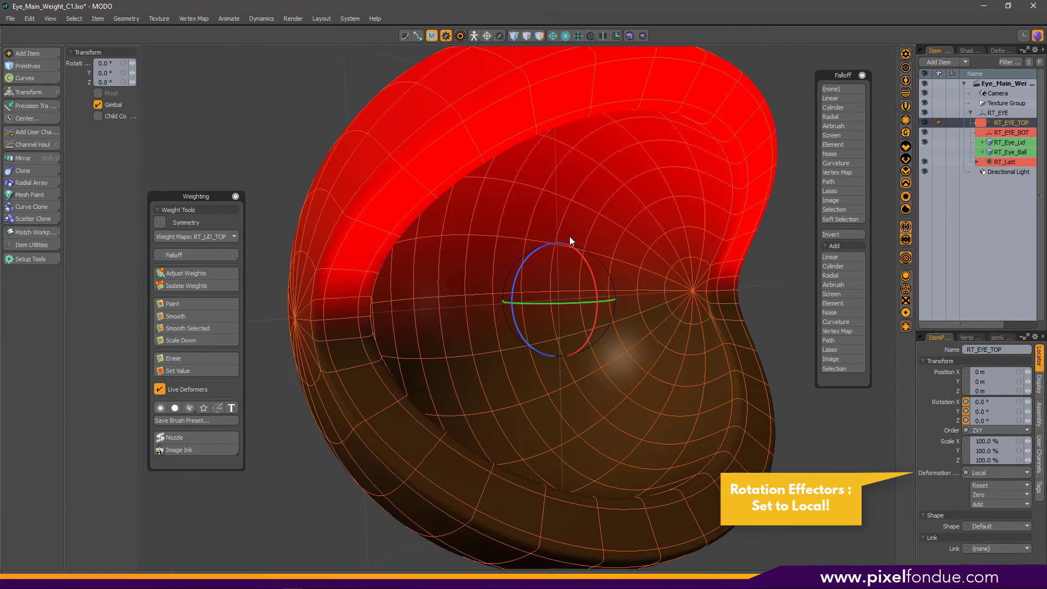
mouse_move(534, 248)
mouse_down()
mouse_move(513, 270)
mouse_move(523, 260)
mouse_up()
alt+drag(458, 267, 598, 295)
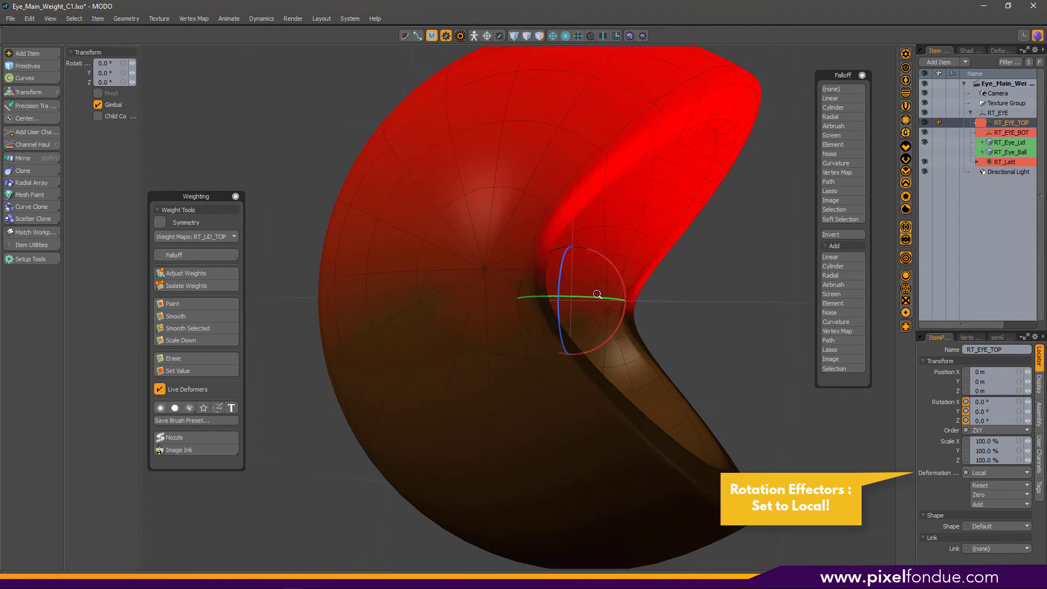
key(ctrl+z)
key(ctrl+z)
alt+drag(745, 371, 649, 231)
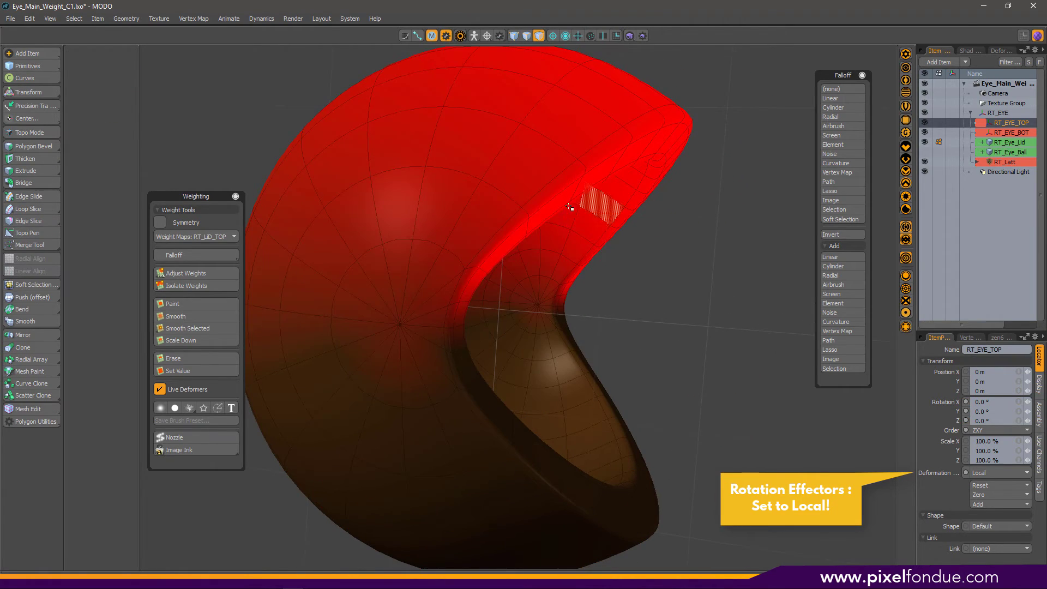
alt+drag(600, 204, 516, 255)
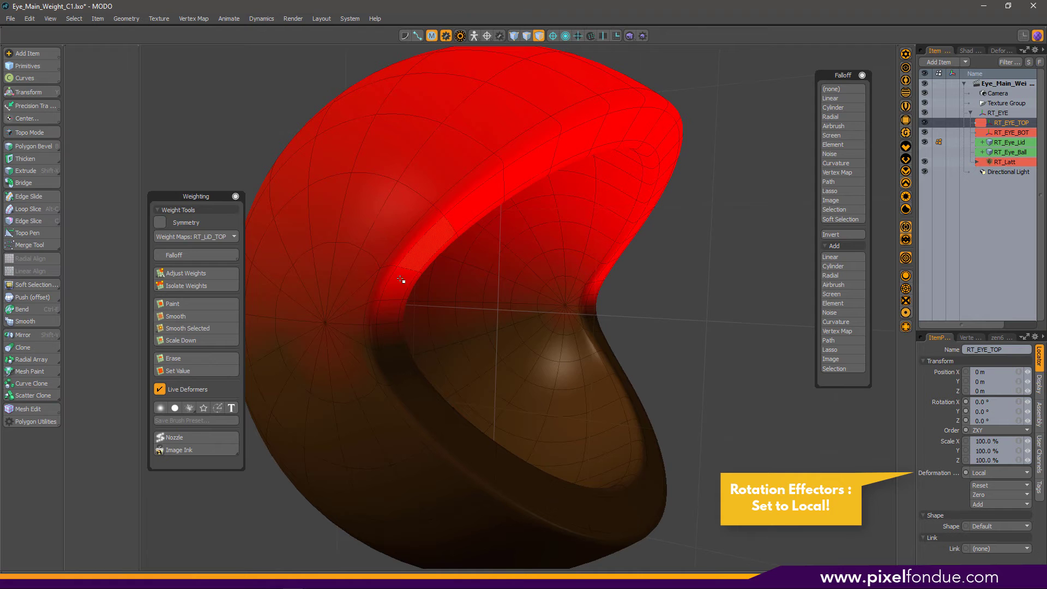
alt+drag(401, 279, 428, 288)
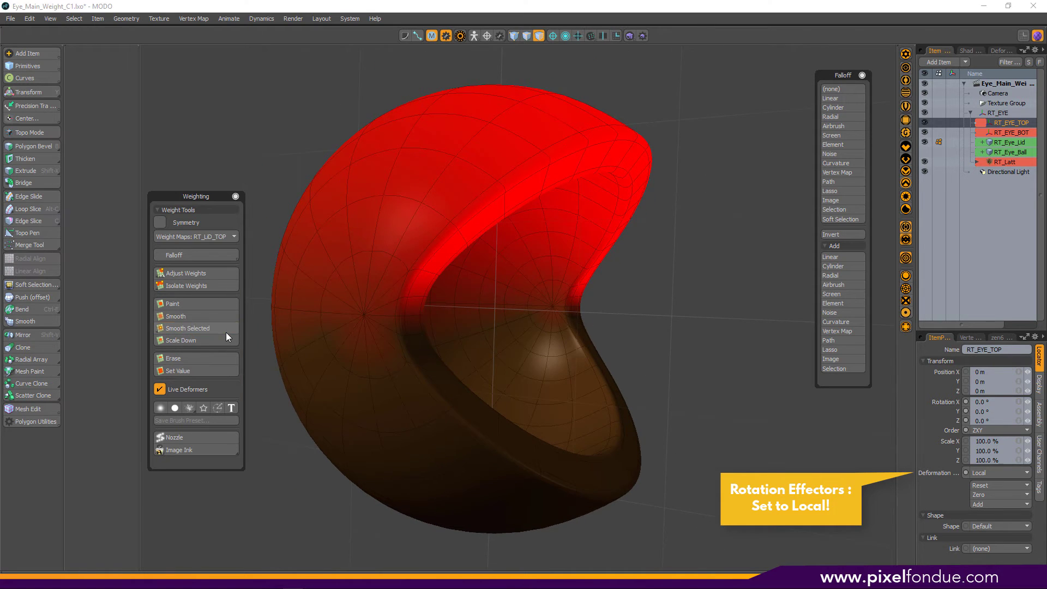
alt+drag(305, 327, 414, 316)
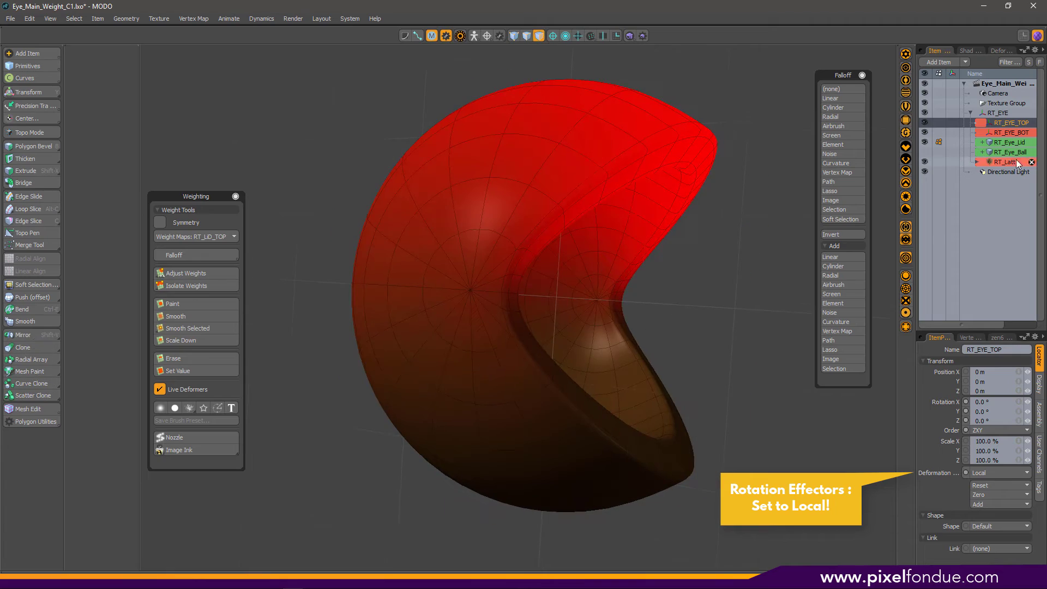
Step: Test how the lid corners deform by rotating RT_EYE_TOP about 31° on Z and trying another rotation, then undo both
click(936, 122)
key(e)
drag(577, 255, 546, 309)
key(ctrl+z)
scroll(533, 301, up, 3)
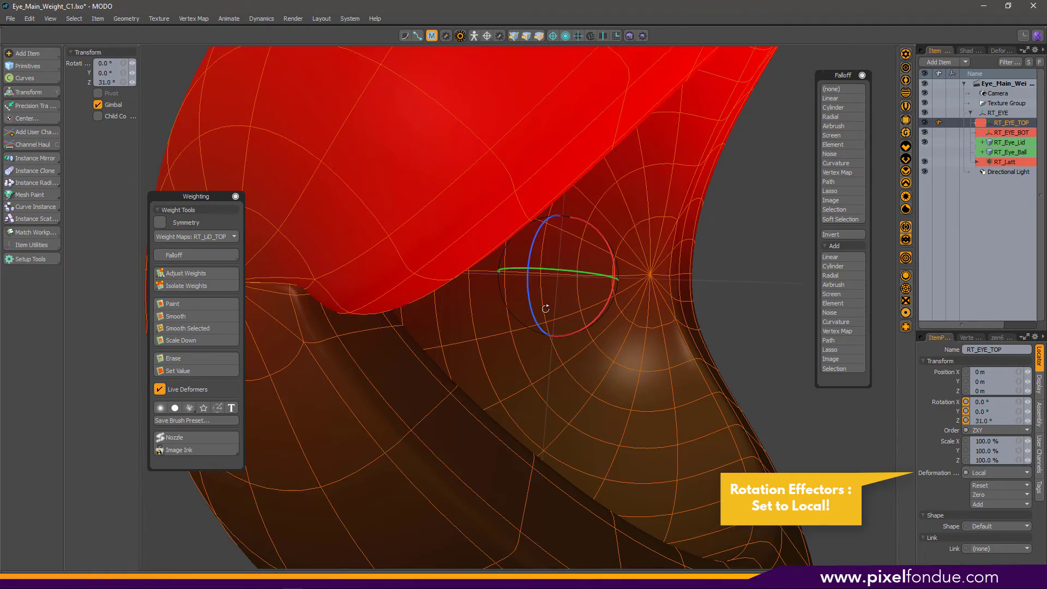
key(ctrl+z)
drag(538, 239, 558, 309)
scroll(519, 327, down, 3)
key(ctrl+z)
key(ctrl+z)
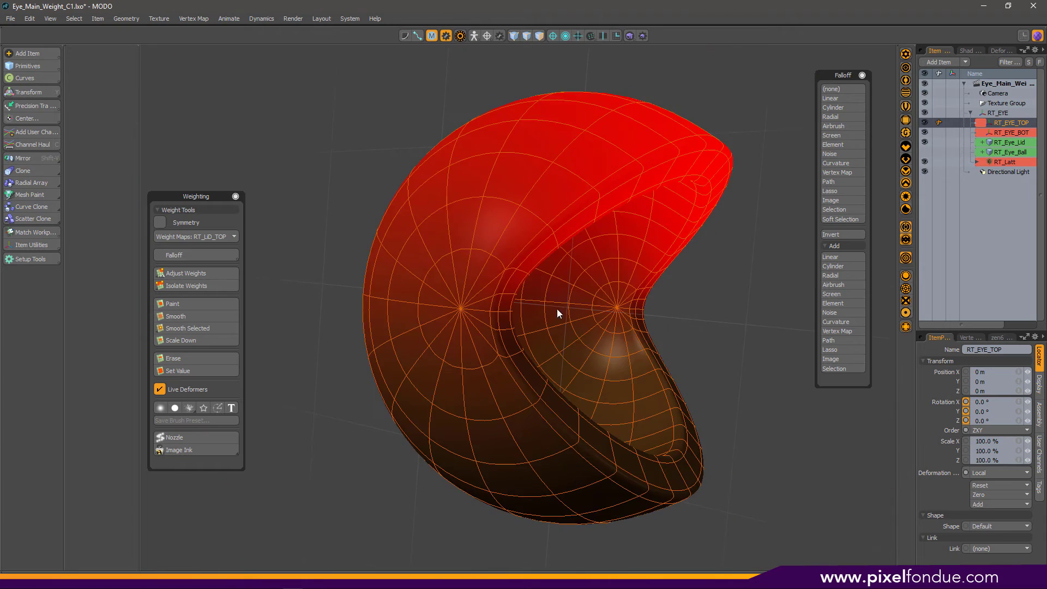
click(592, 332)
key(Escape)
alt+drag(557, 345, 597, 351)
click(603, 350)
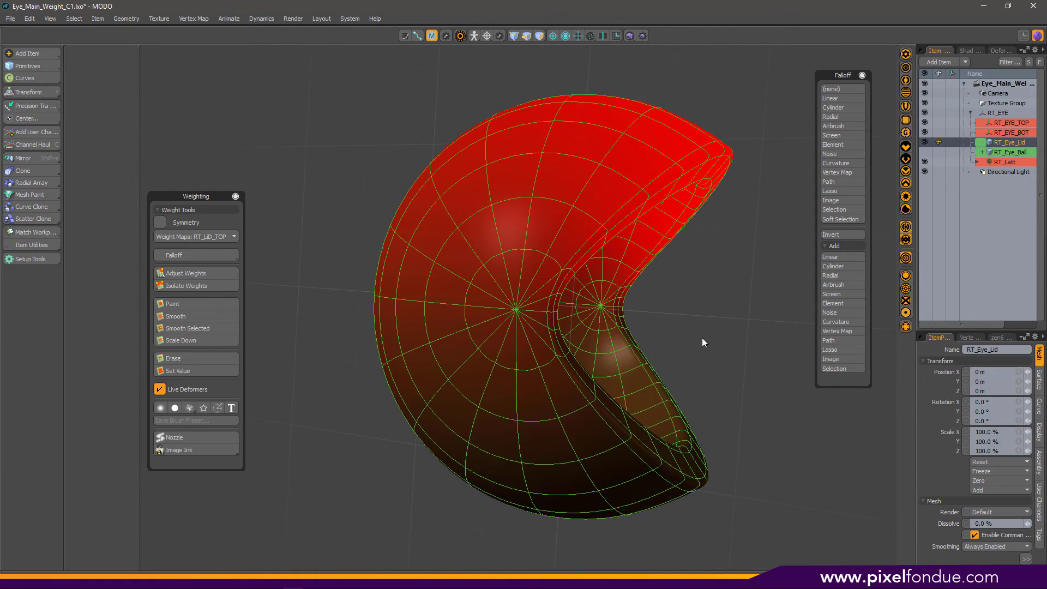
click(702, 342)
alt+drag(488, 298, 469, 299)
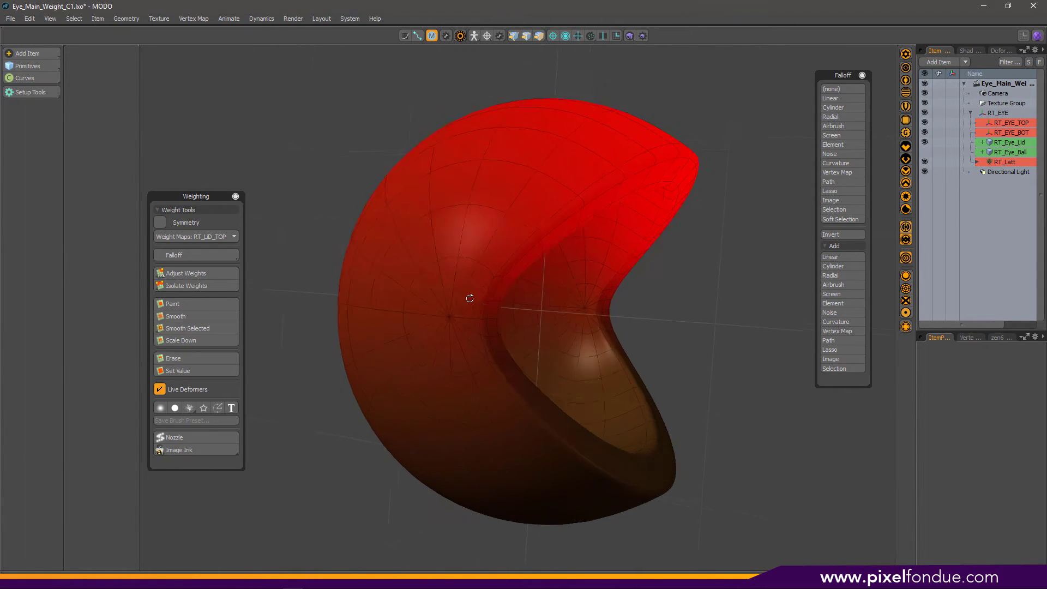
Step: Rotate RT_EYE_TOP about 39° on Z, check the lid's inner side and corner, and undo the rotation
click(1007, 123)
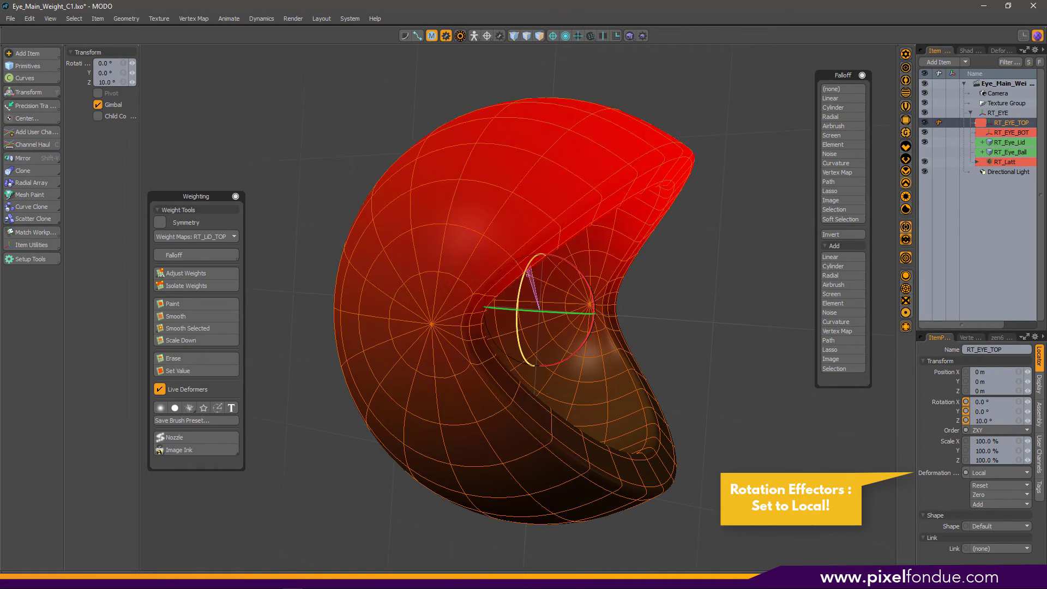
drag(529, 274, 520, 291)
alt+drag(428, 311, 218, 314)
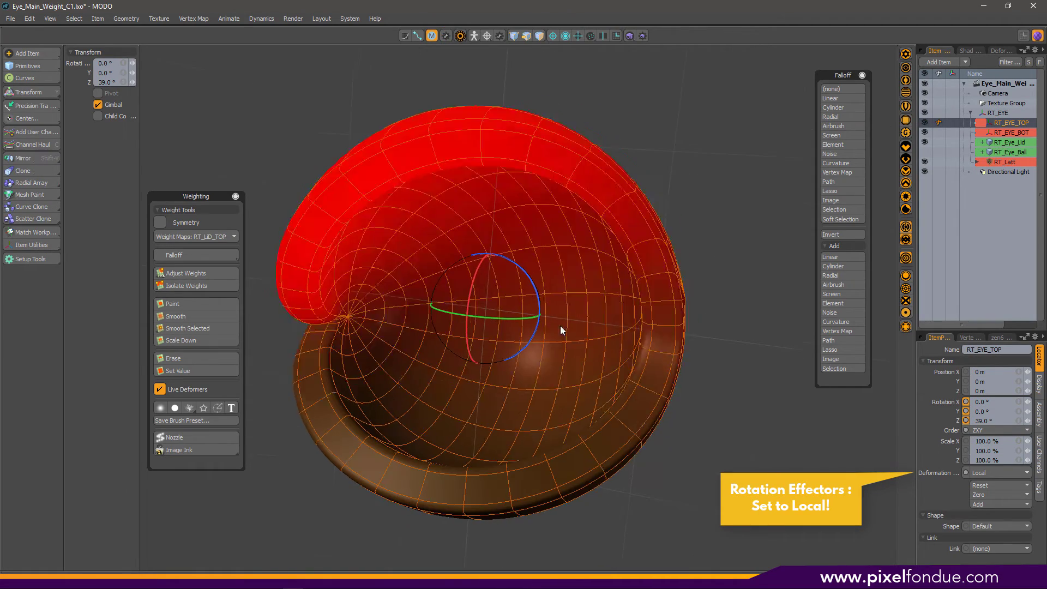
key(ctrl+z)
drag(479, 270, 489, 303)
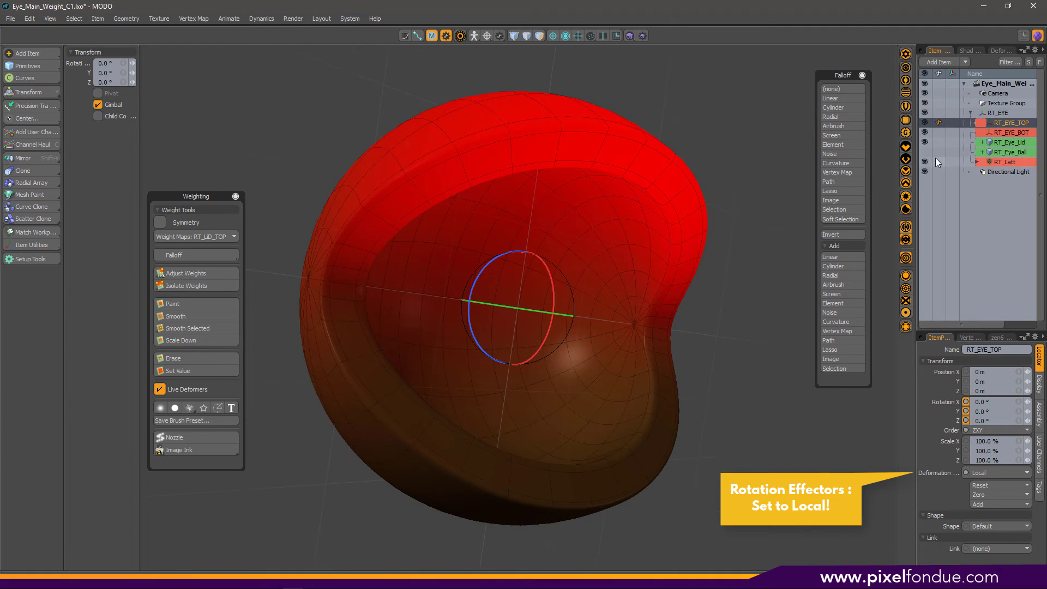
Step: Show RT_Eye_Ball and test the upper lid over it with RT_EYE_TOP rotated about 34° on X and 32° on Z
click(925, 152)
alt+drag(507, 283, 489, 310)
mouse_move(401, 311)
alt+mouse_down()
mouse_move(419, 308)
mouse_move(378, 314)
mouse_move(388, 318)
alt+mouse_up()
drag(508, 283, 509, 321)
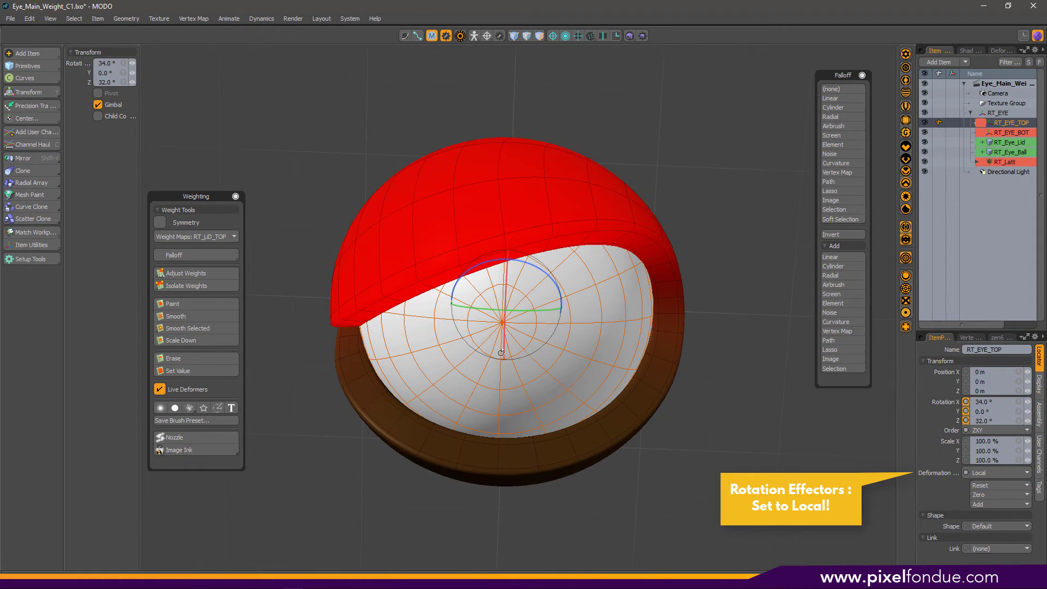
alt+drag(660, 297, 802, 282)
scroll(482, 302, up, 5)
scroll(482, 302, down, 6)
alt+drag(679, 300, 470, 315)
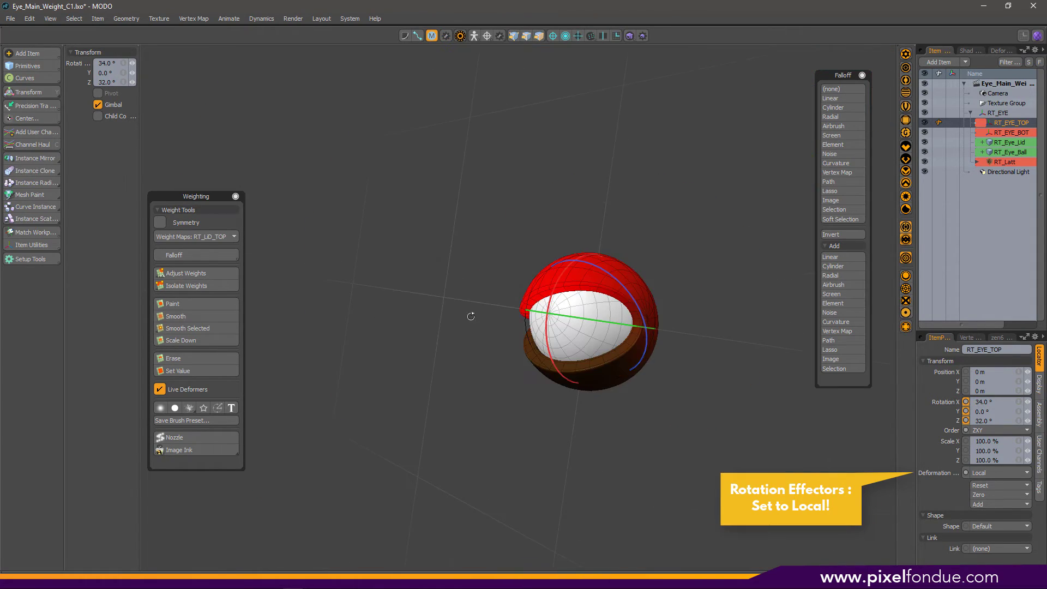
Step: Undo the test rotations on RT_EYE_TOP and inspect the lid's fit around the eyeball from several angles
key(ctrl+z)
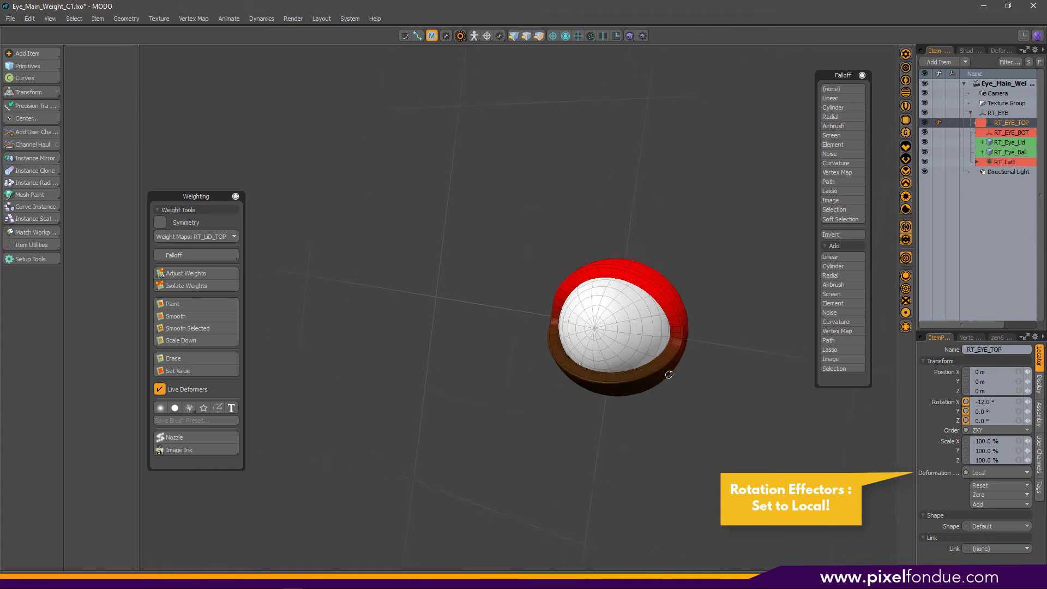
alt+drag(669, 375, 648, 403)
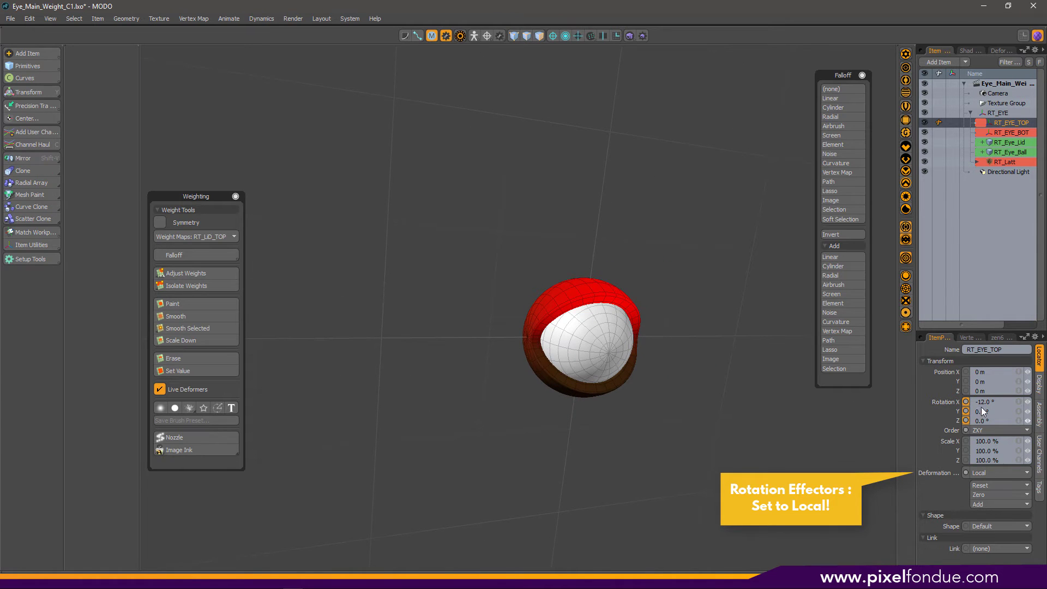
scroll(604, 345, up, 2)
alt+drag(604, 345, 668, 307)
scroll(603, 312, up, 4)
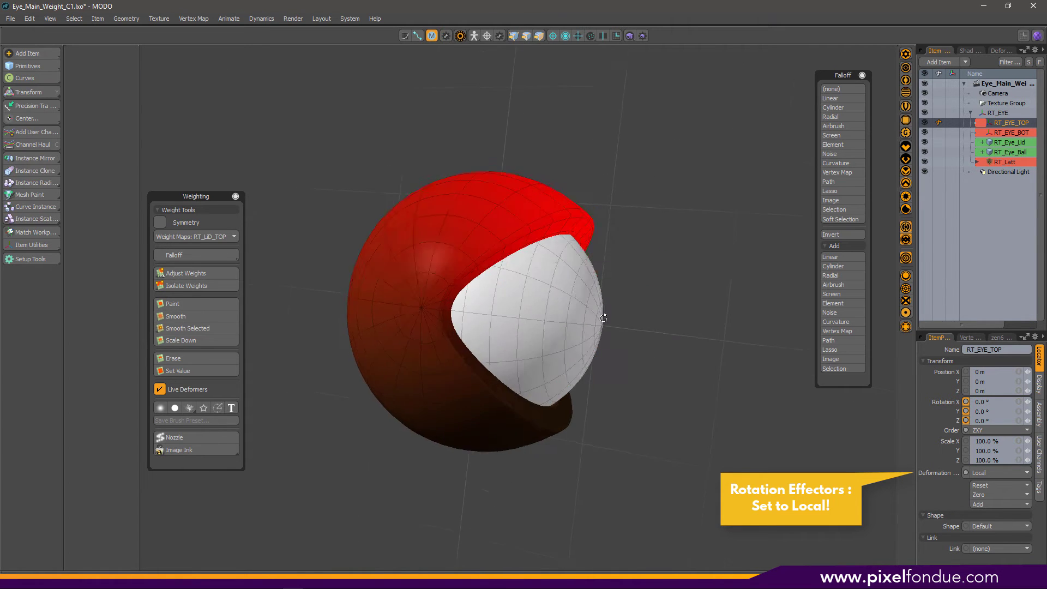
scroll(580, 351, down, 2)
alt+drag(580, 351, 537, 344)
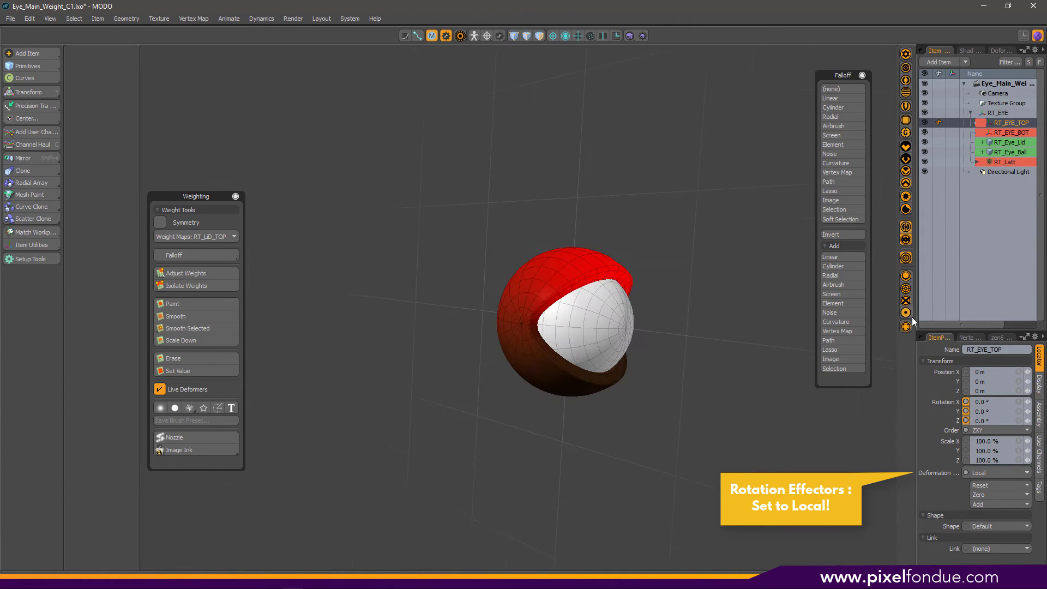
Step: Display the locators, lattice cage and shaded background in the viewport, and clear the item selection
click(910, 313)
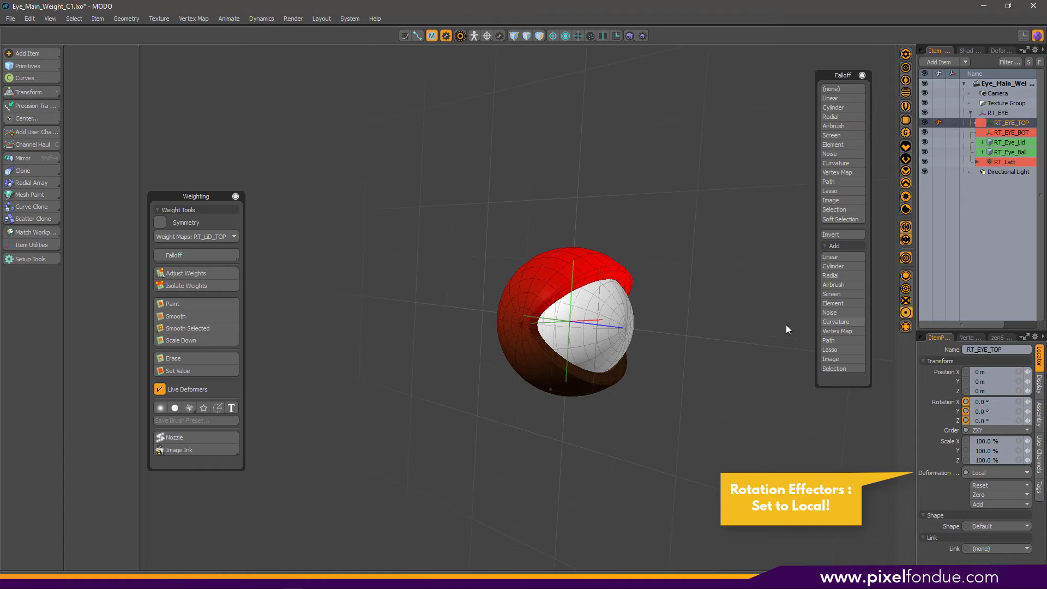
alt+drag(664, 330, 480, 341)
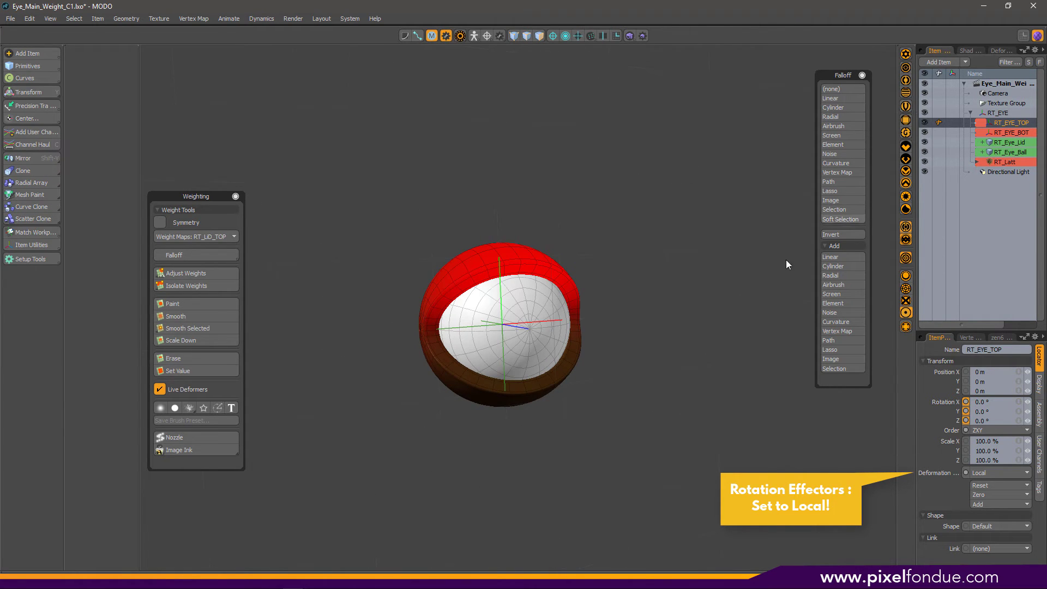
alt+drag(784, 263, 821, 261)
click(906, 159)
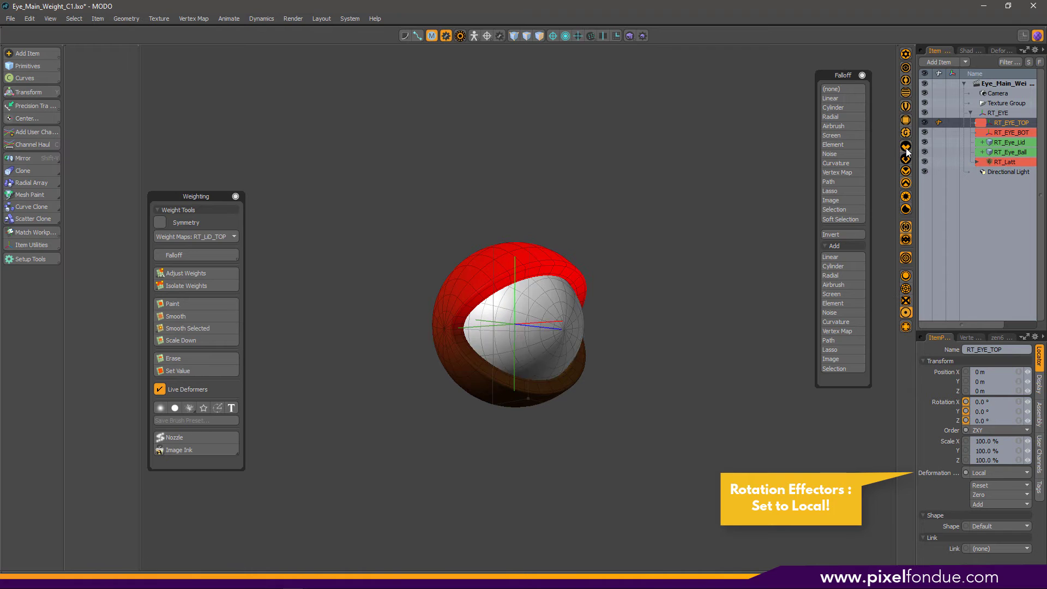
alt+drag(462, 357, 505, 360)
click(682, 378)
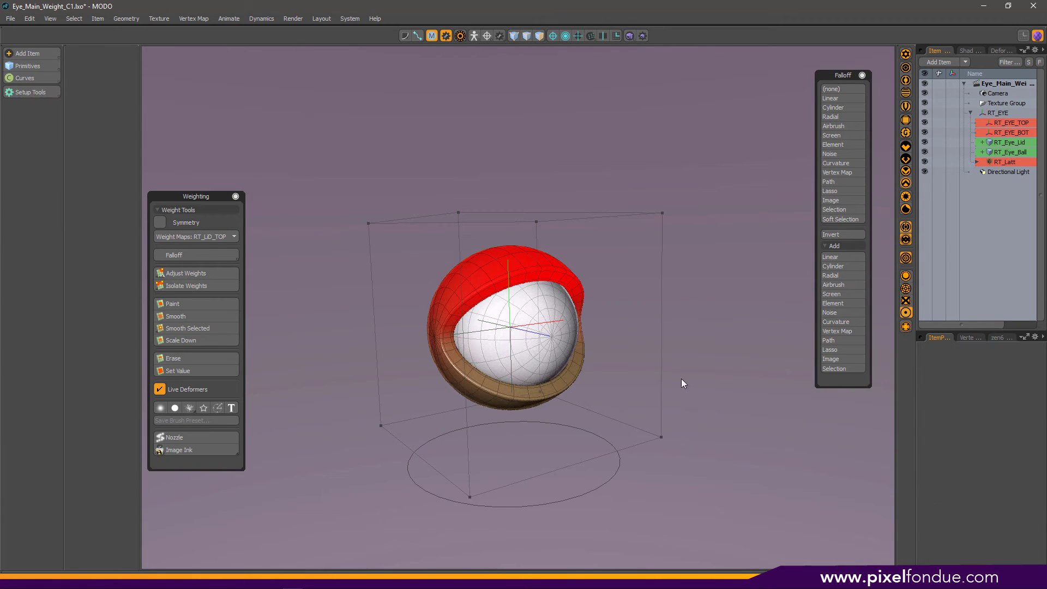
Step: Select the four upper lattice control points and raise their Y position to 1 m to stretch the eye
alt+drag(819, 267, 780, 279)
drag(718, 160, 319, 240)
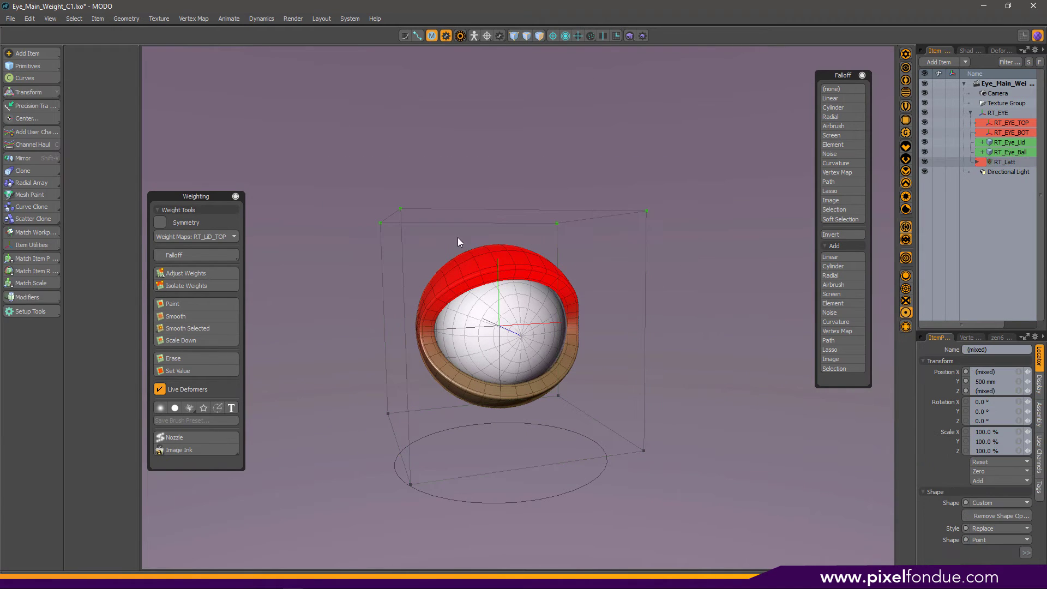
drag(647, 164, 647, 46)
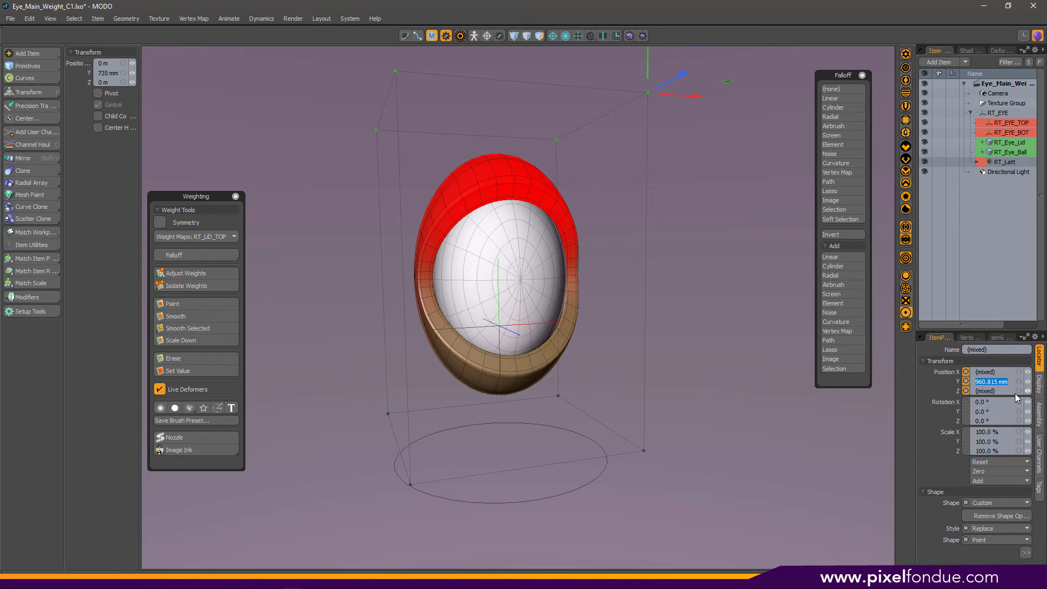
text(1)
key(Return)
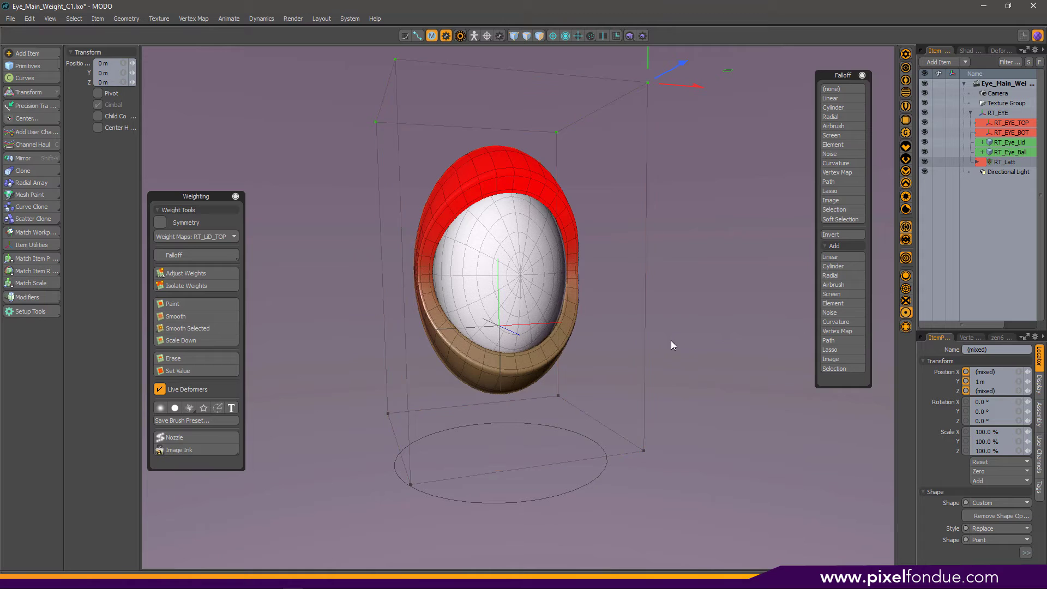
click(687, 329)
Step: Start Rotate on RT_EYE_TOP and set the action center's Center to Selection
click(1003, 121)
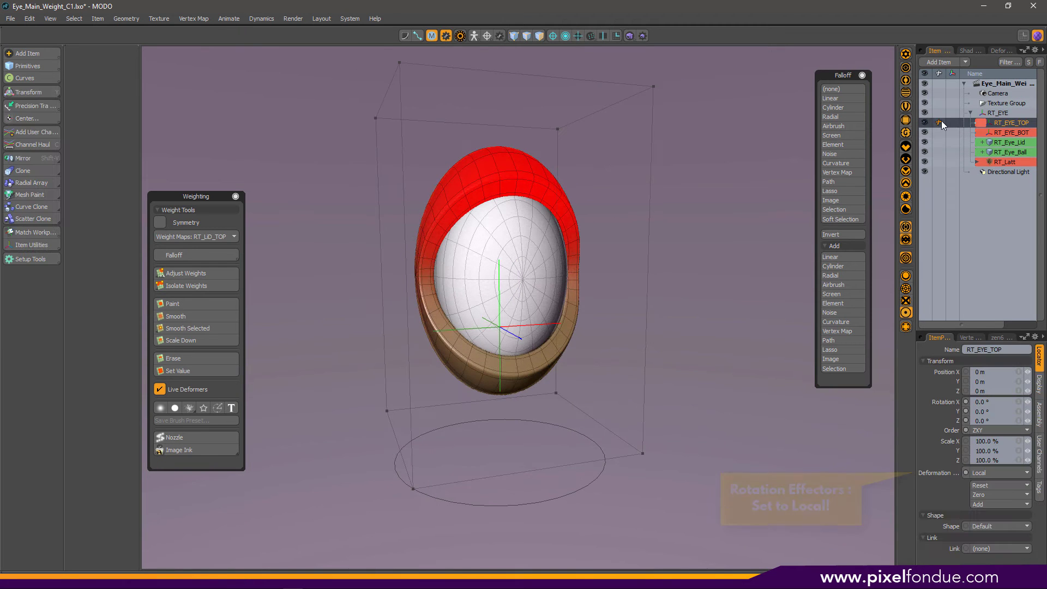
key(e)
alt+drag(550, 322, 612, 333)
click(554, 36)
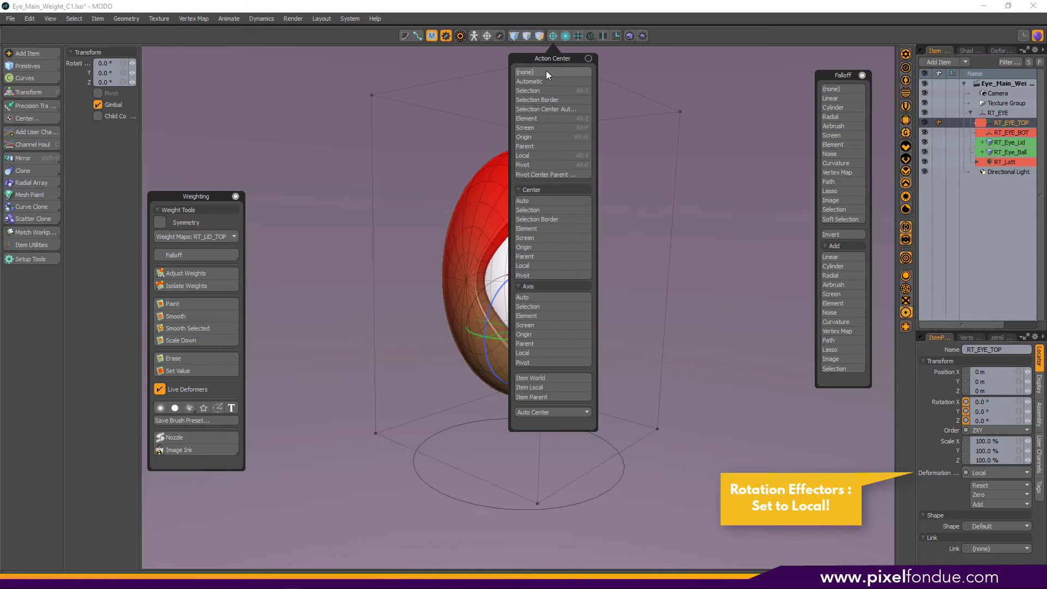
click(555, 211)
alt+drag(555, 305, 579, 297)
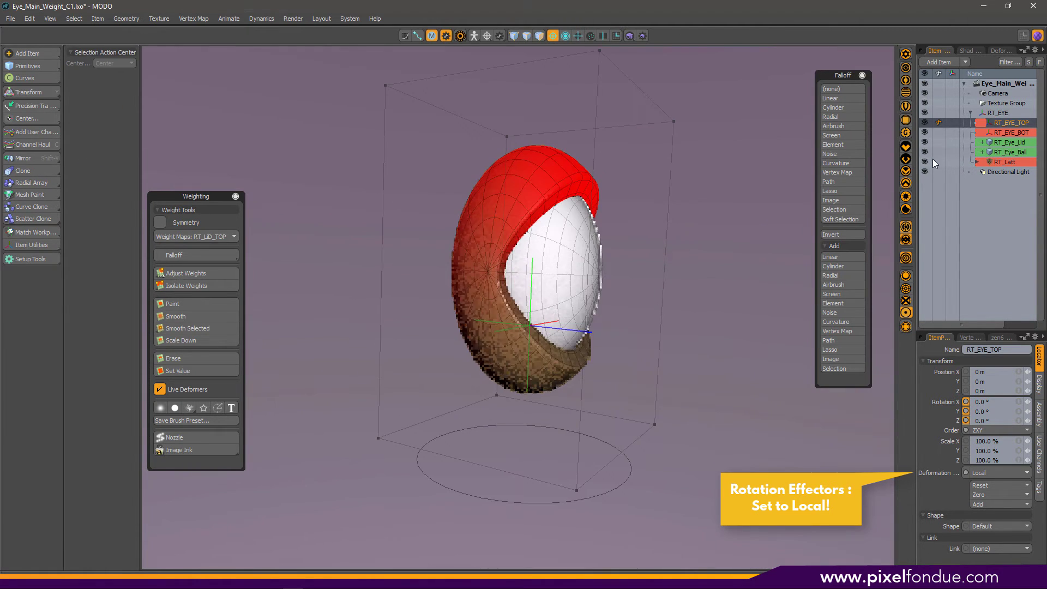
Step: Select RT_EYE_TOP and rotate it to about 47° on X to test the upper lid on the stretched eye
mouse_move(679, 252)
alt+mouse_down()
mouse_move(634, 260)
mouse_move(659, 254)
alt+mouse_up()
click(1003, 133)
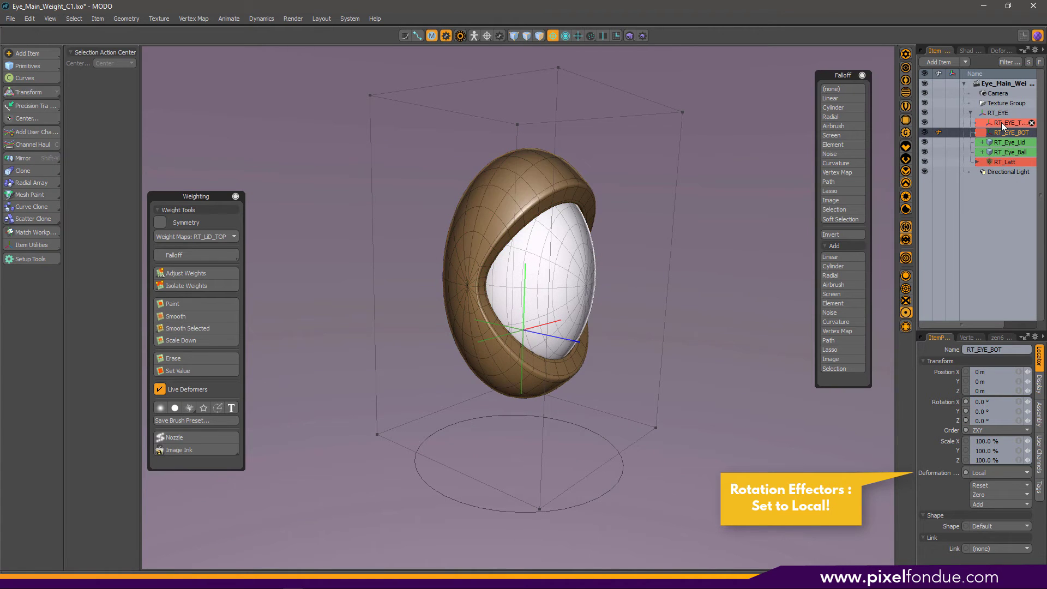
click(1002, 122)
alt+drag(582, 306, 641, 306)
key(e)
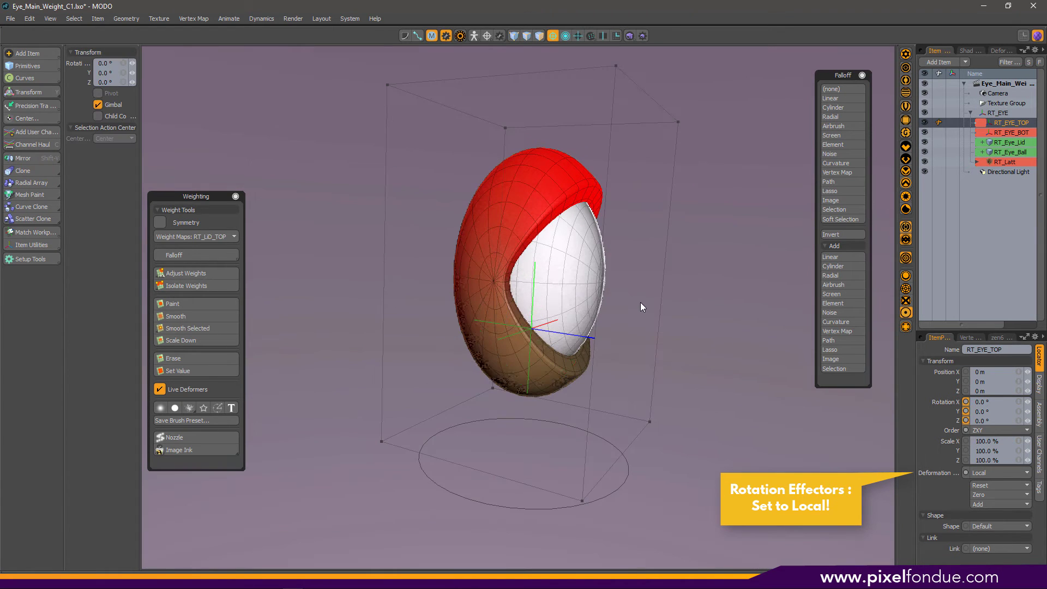
drag(575, 299, 590, 342)
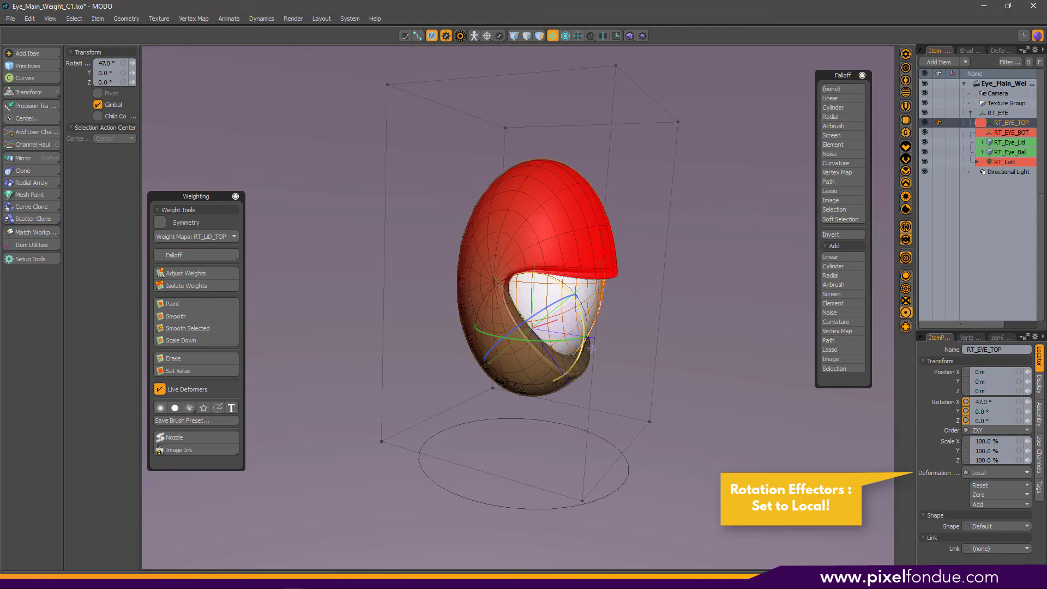
Step: Tilt RT_EYE_TOP and reopen the upper lid, bringing its rotation to about 8° on X and 28.5° on Z
alt+drag(642, 318, 509, 275)
alt+drag(660, 270, 791, 275)
alt+drag(457, 285, 410, 300)
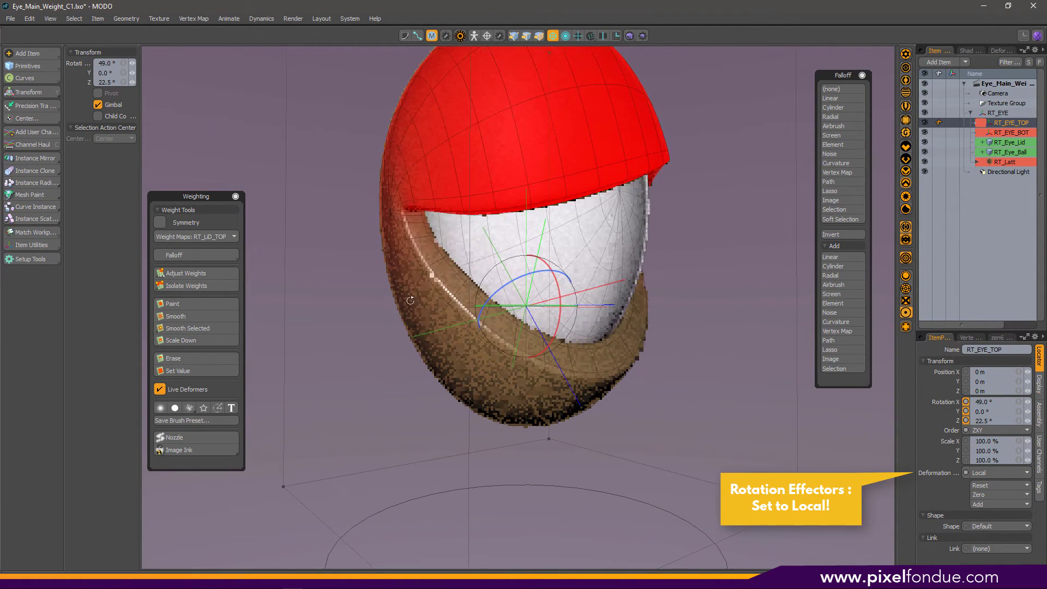
drag(558, 283, 525, 261)
alt+drag(551, 320, 478, 330)
drag(505, 277, 494, 306)
alt+drag(631, 321, 783, 321)
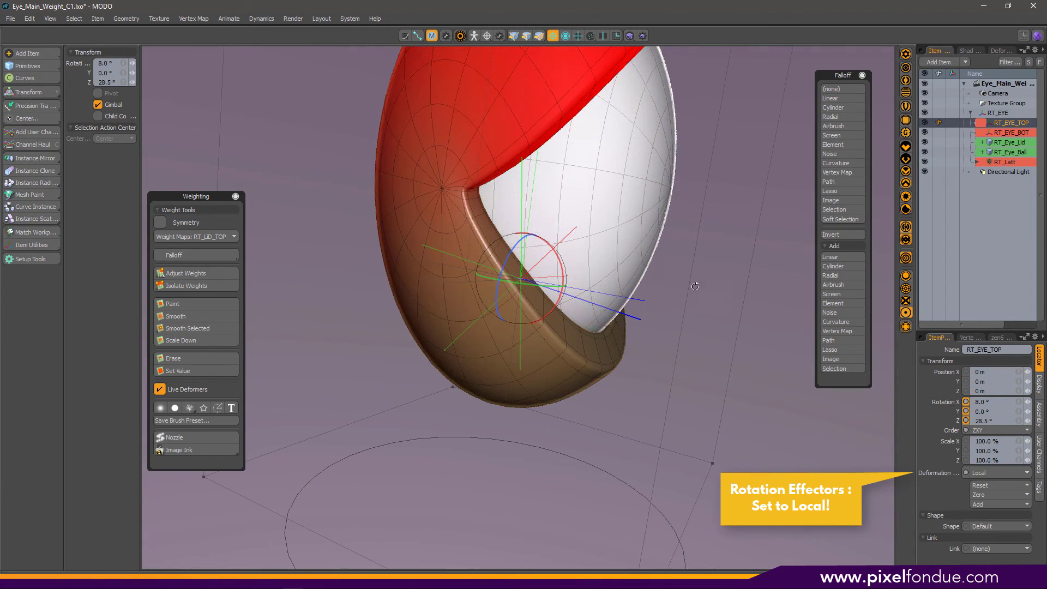
Step: Inspect the tilted upper lid around the stretched eyeball, undo the last test rotation and leave the Rotate tool
alt+drag(695, 285, 410, 262)
alt+drag(410, 261, 550, 317)
key(ctrl+z)
alt+drag(641, 319, 713, 312)
key(q)
Step: Select the RT_Latt lattice and its four upper control points
click(1005, 162)
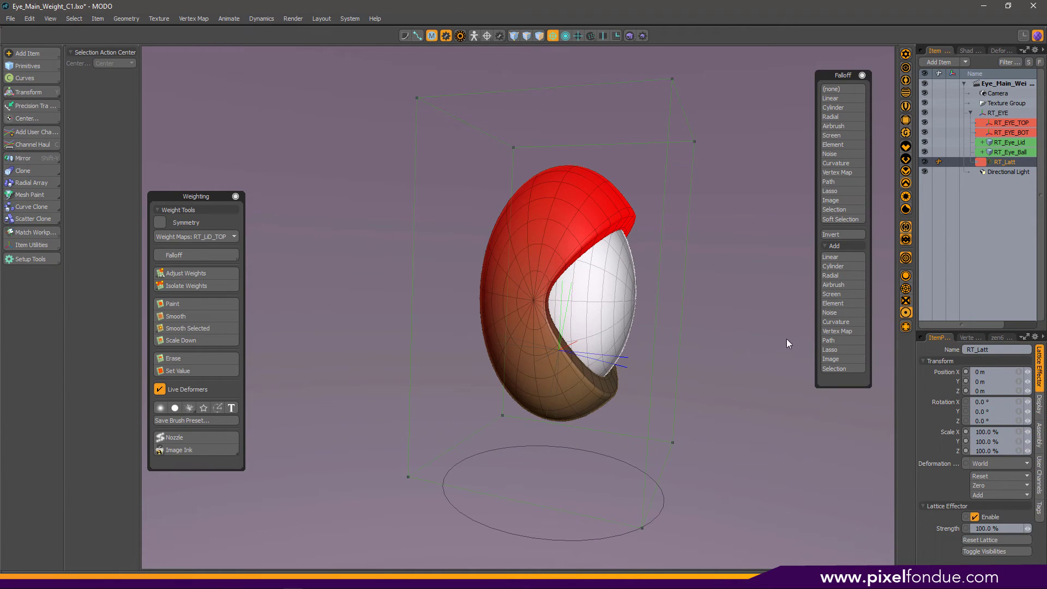
click(748, 147)
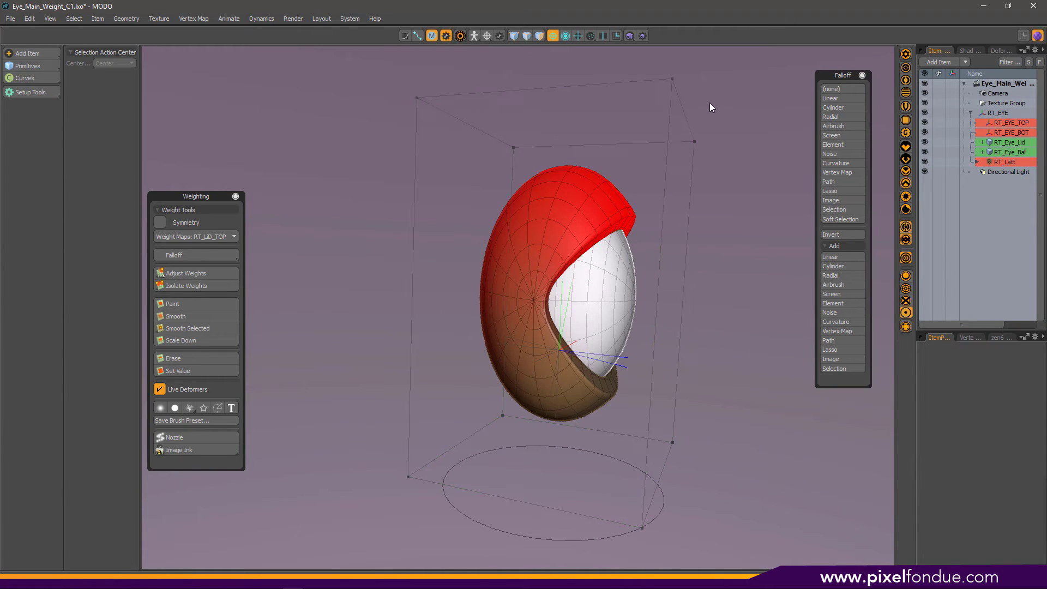
click(683, 110)
alt+drag(710, 188, 721, 215)
right_drag(750, 108, 394, 131)
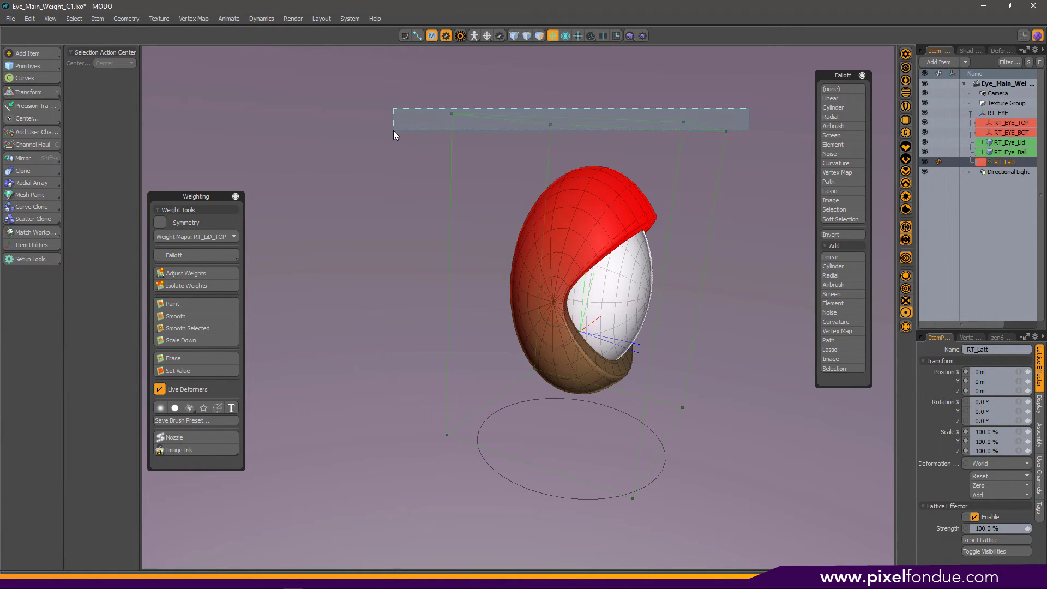
drag(385, 74, 773, 154)
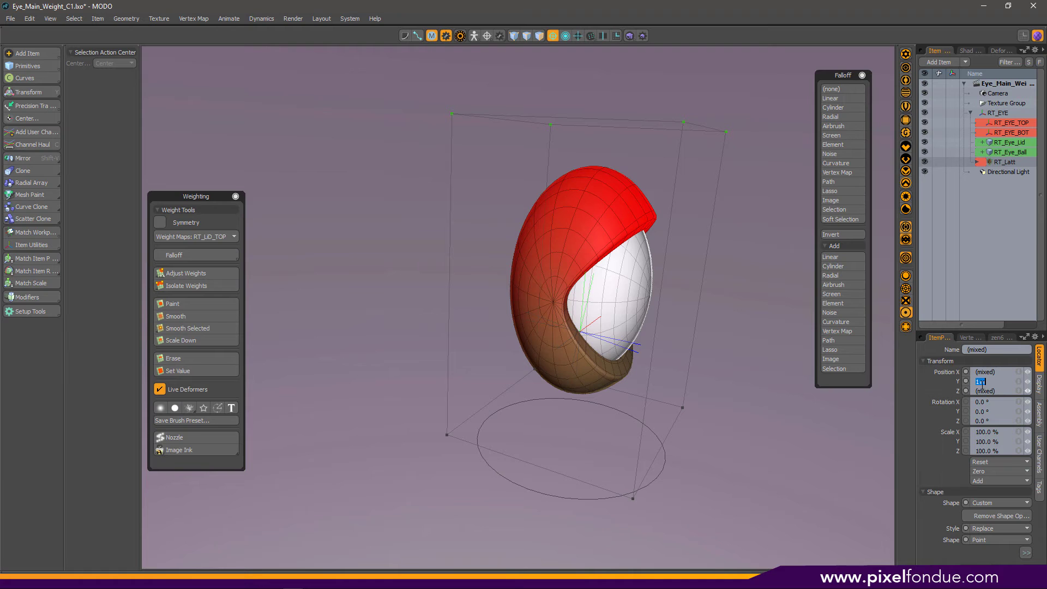
Step: Try Y positions of 0 m and 1 m on the selected control points, and settle on 0.5 m
text(0)
key(Return)
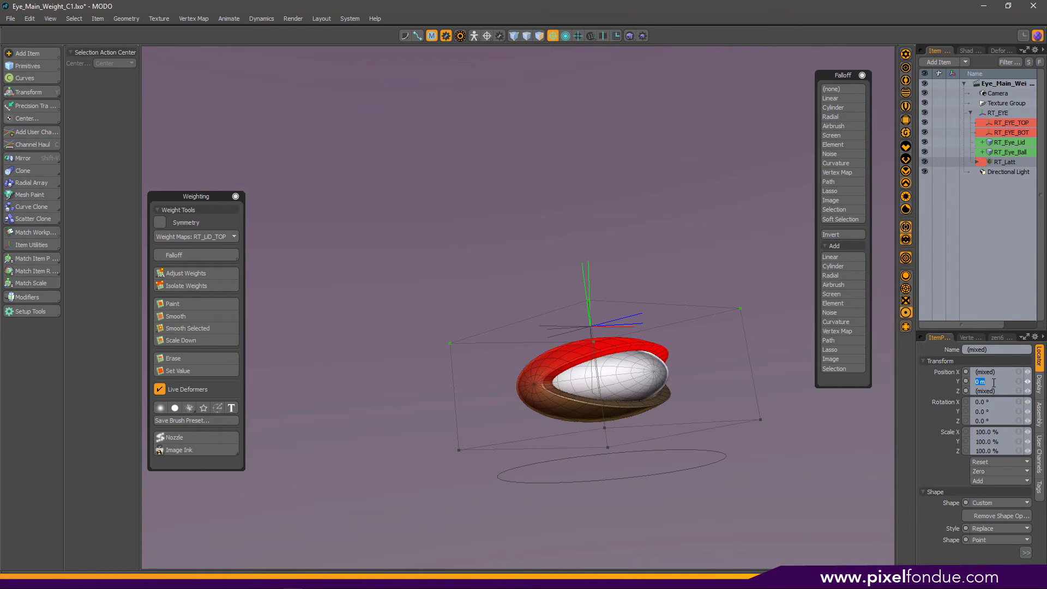
text(1)
key(Return)
text(0.5)
key(Return)
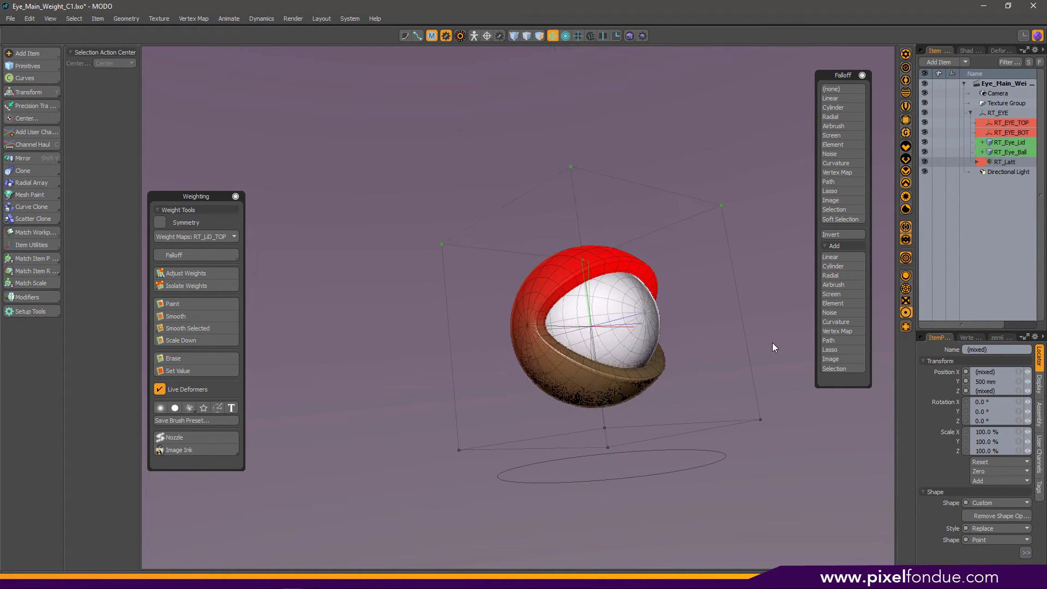
Step: Hide the locators and lattice cage in the viewport and view the eye closely from its side
alt+drag(648, 406, 665, 357)
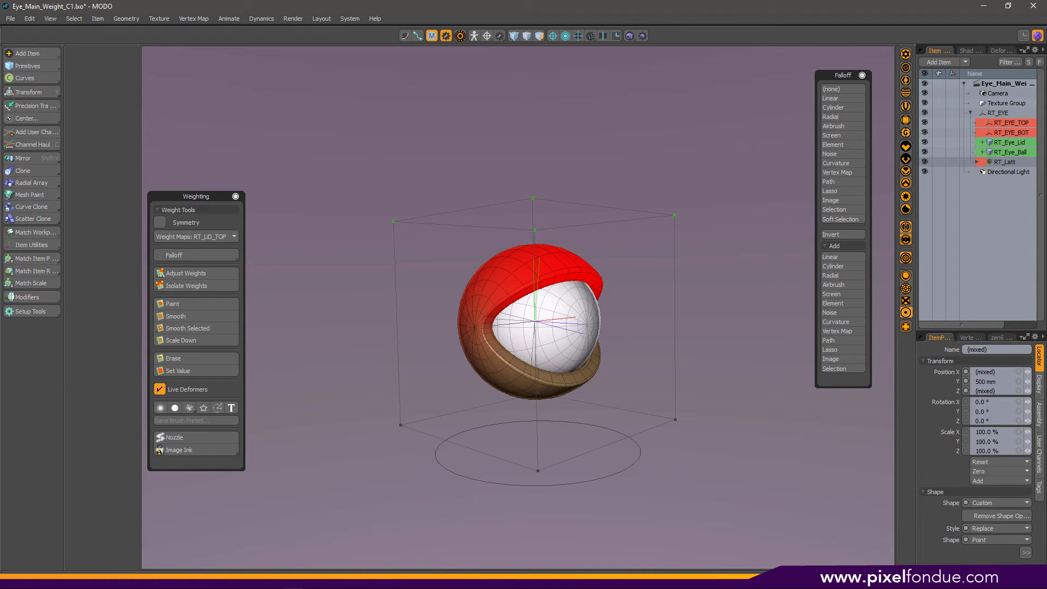
mouse_move(473, 329)
alt+mouse_down()
mouse_move(697, 342)
mouse_move(476, 330)
alt+mouse_up()
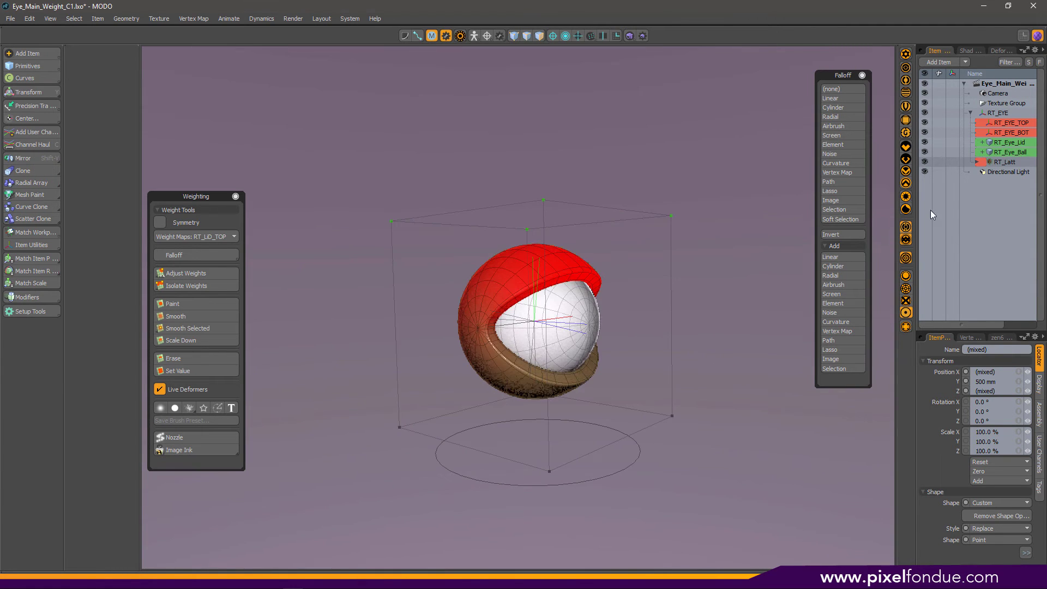
alt+drag(586, 380, 470, 396)
alt+drag(663, 329, 769, 262)
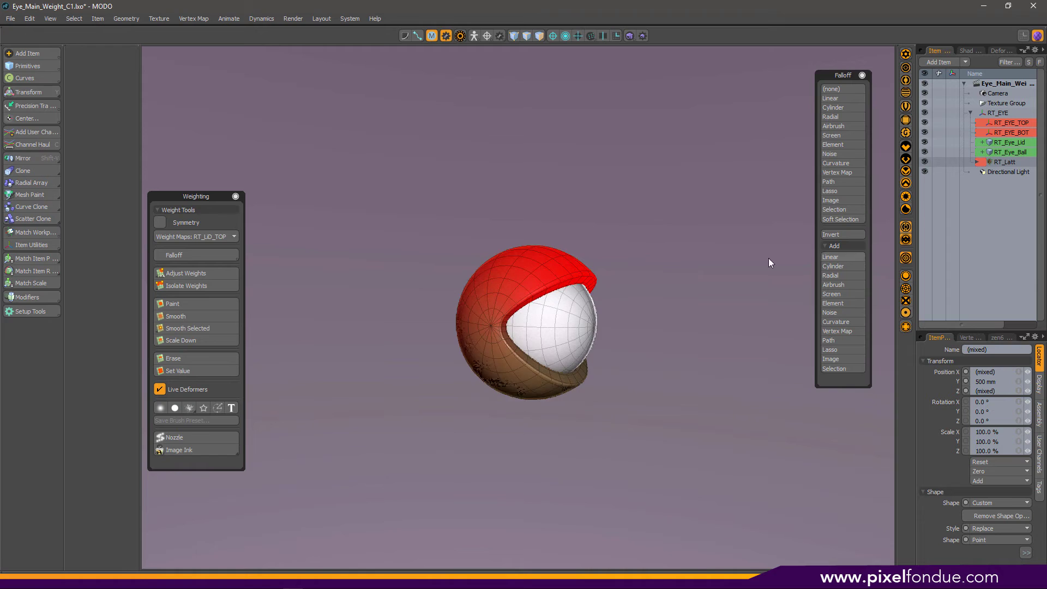
alt+drag(510, 343, 507, 317)
scroll(565, 336, up, 2)
scroll(443, 399, up, 1)
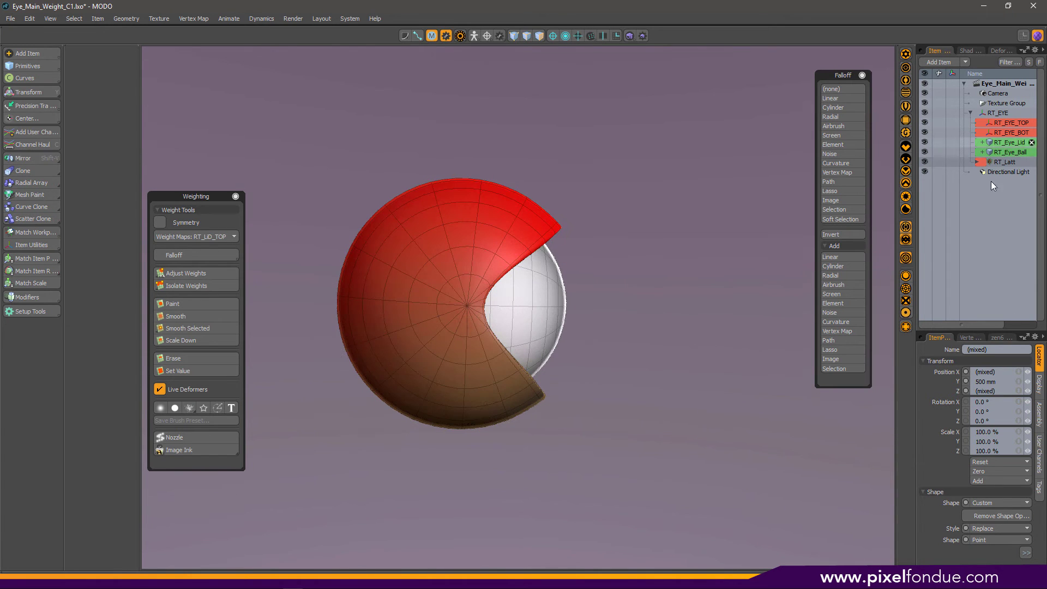
Step: Select RT_EYE_TOP and make RT_LID_BOT the active weight map
click(996, 124)
click(969, 338)
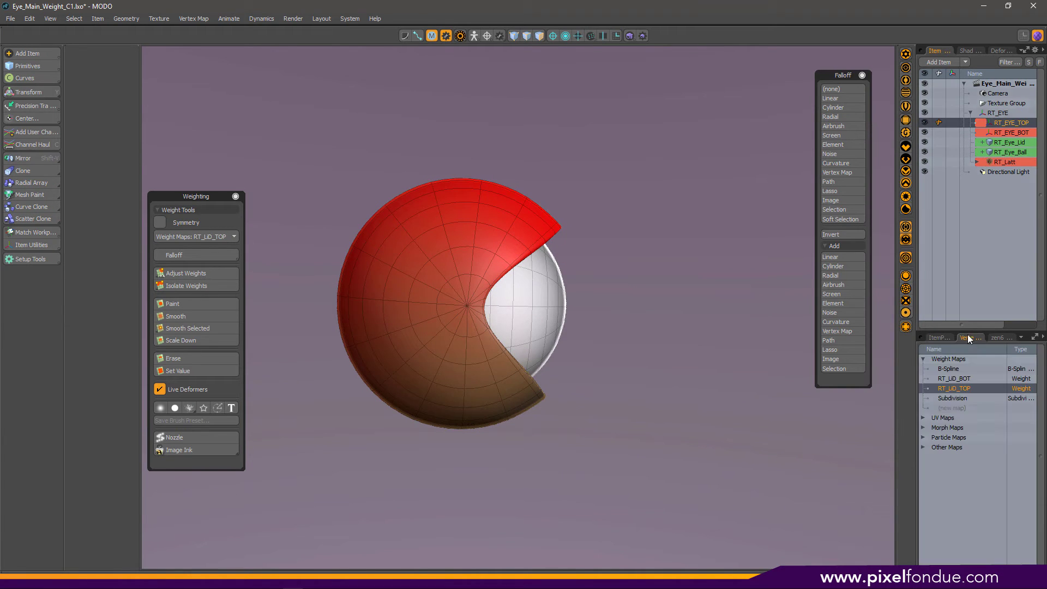
click(954, 379)
Step: Switch to an orthographic side view and select the vertices of the lid's lower half
alt+drag(499, 307, 522, 309)
key(1)
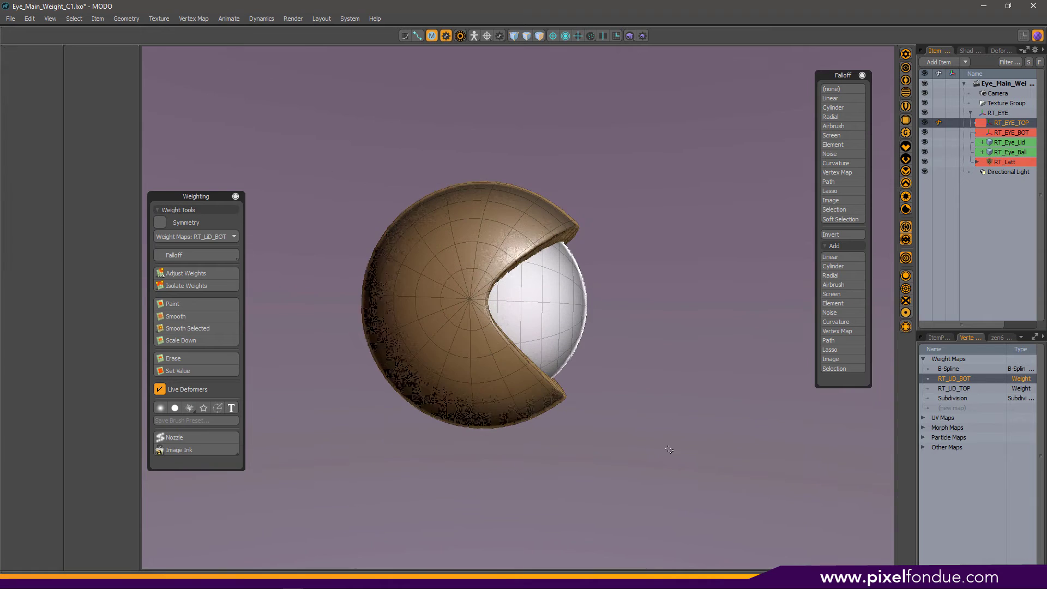
key(ctrl+space)
click(580, 469)
right_drag(633, 513, 282, 300)
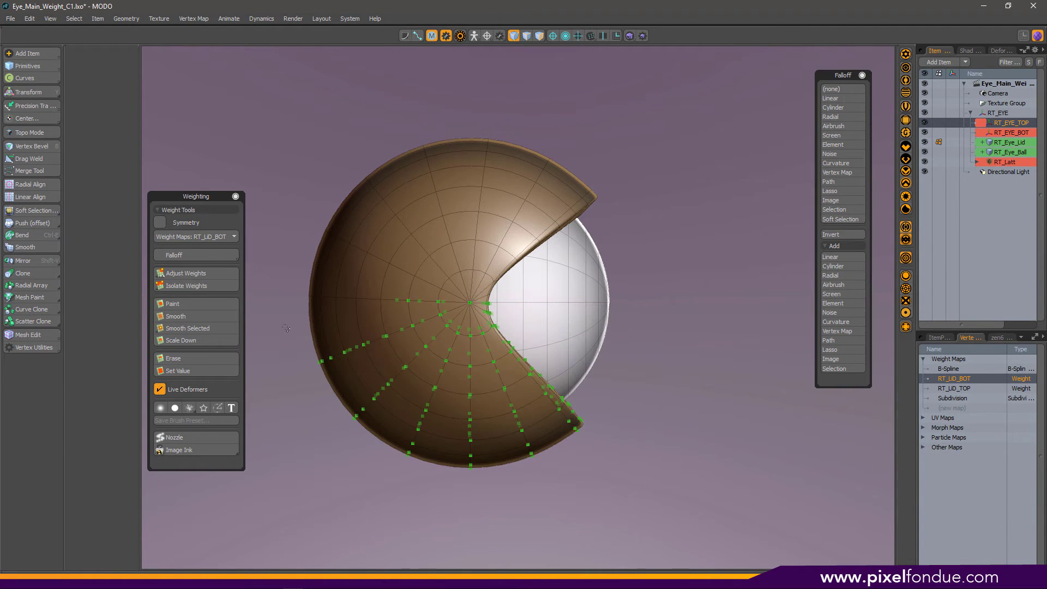
Step: Return to item selection and set RT_EYE_TOP's X rotation to 0°
key(5)
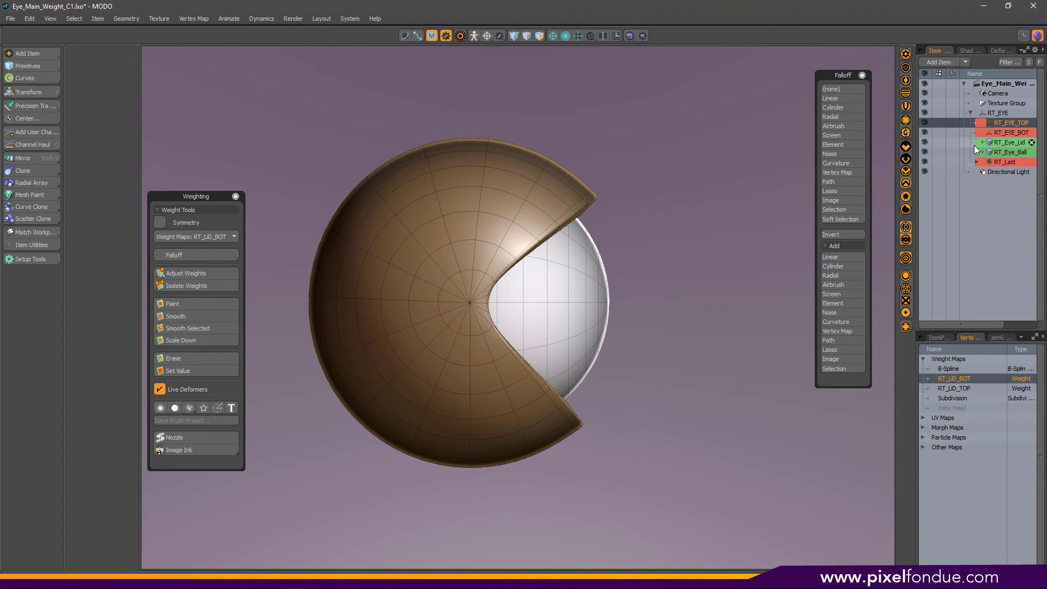
click(996, 123)
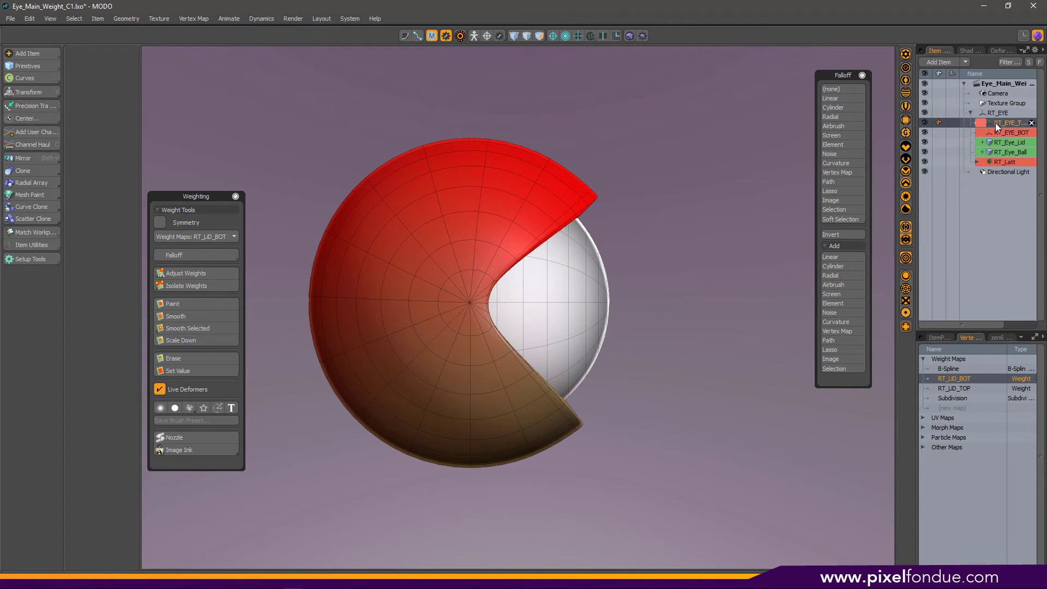
click(940, 339)
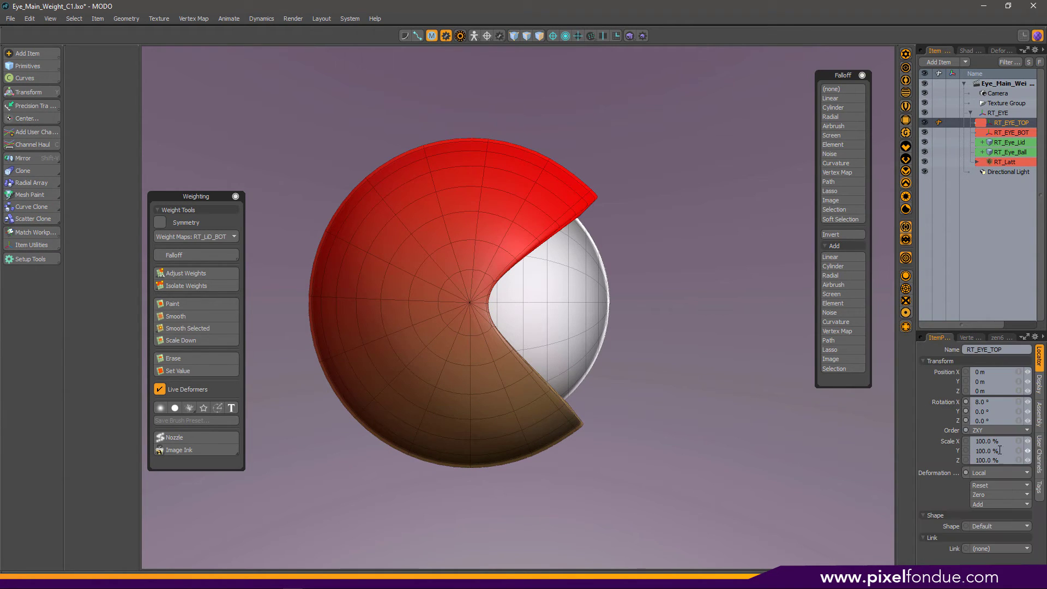
click(992, 402)
text(0)
key(Return)
Step: Select the lid's lower-half vertices again, including the horizontal row through the lid's corner
click(971, 134)
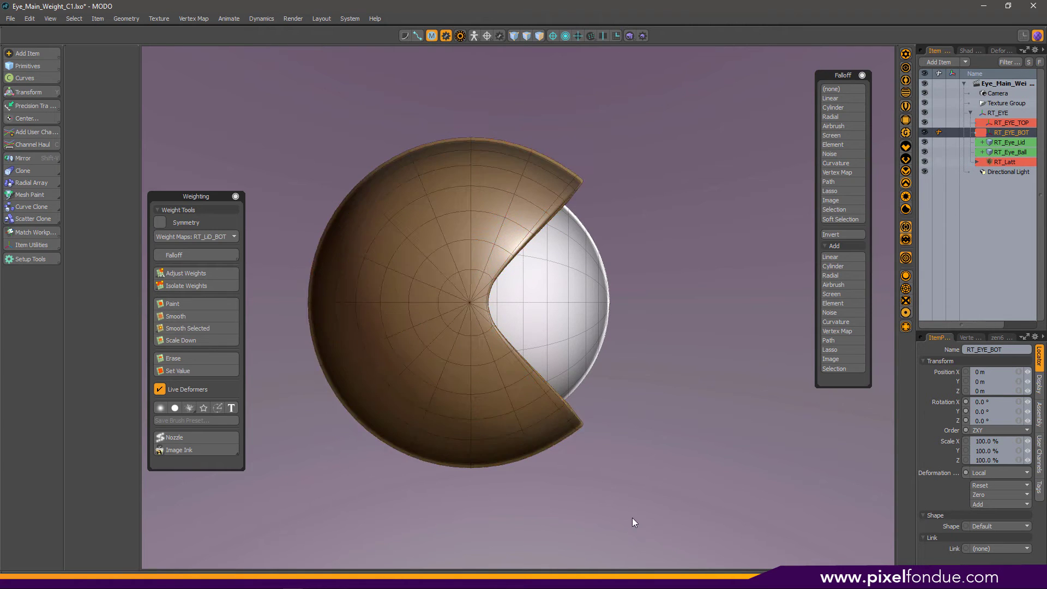
right_drag(627, 523, 599, 425)
key(1)
drag(641, 511, 274, 299)
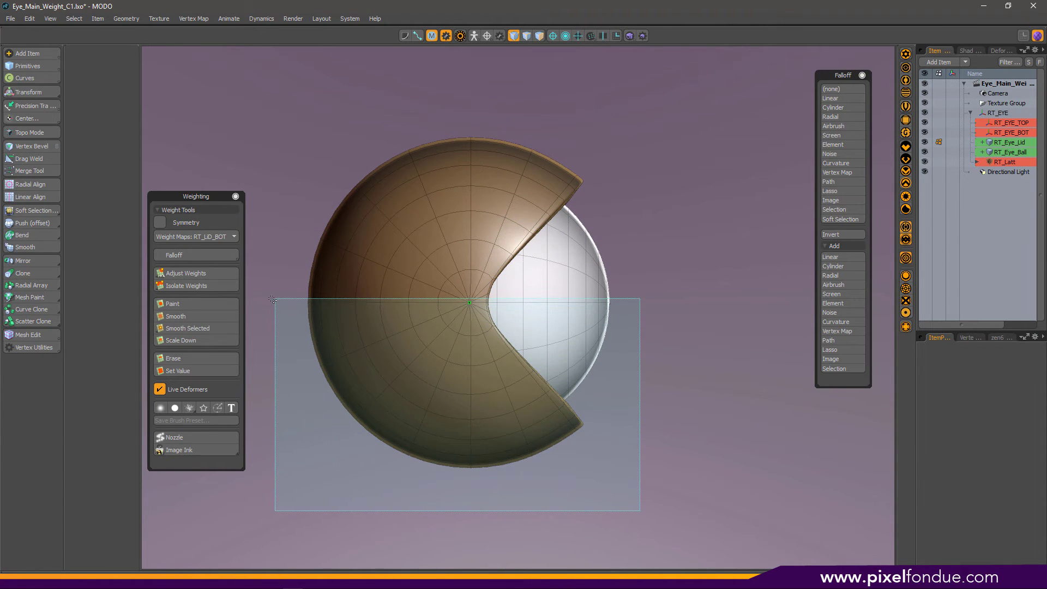
middle_drag(268, 301, 267, 301)
scroll(349, 406, up, 2)
scroll(382, 406, down, 3)
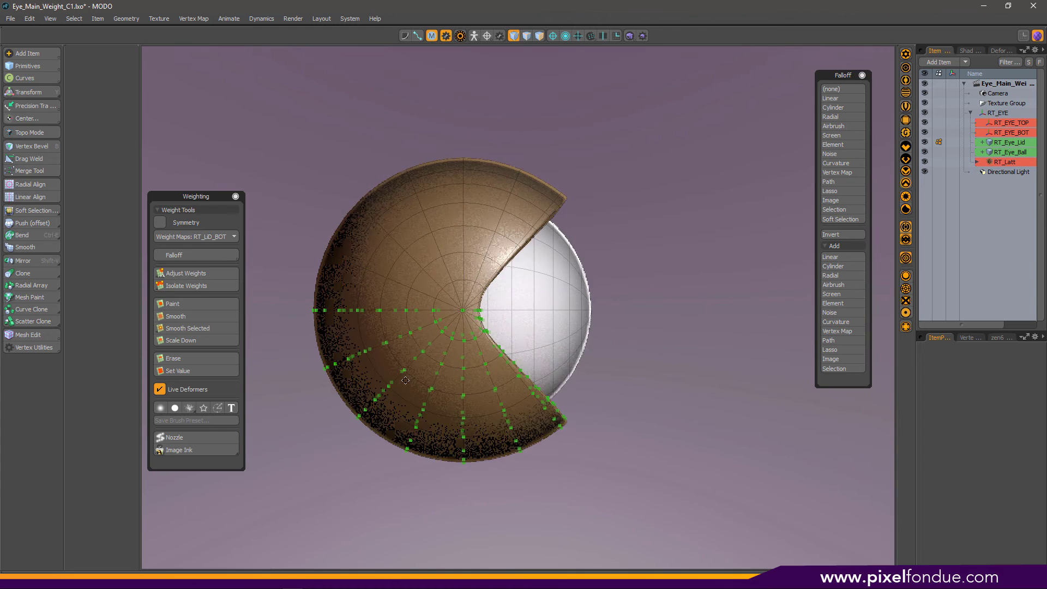
alt+shift+drag(382, 406, 415, 412)
Step: With the RT_LID_BOT weight map active, place a Linear falloff beside the eye and set its End X to 0 m
click(971, 337)
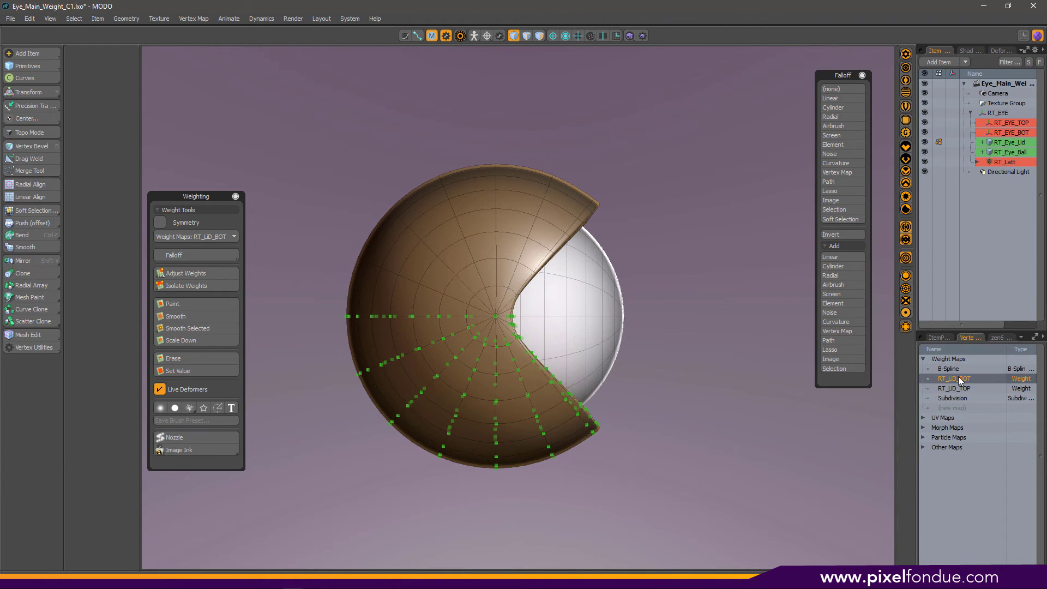
scroll(601, 317, up, 2)
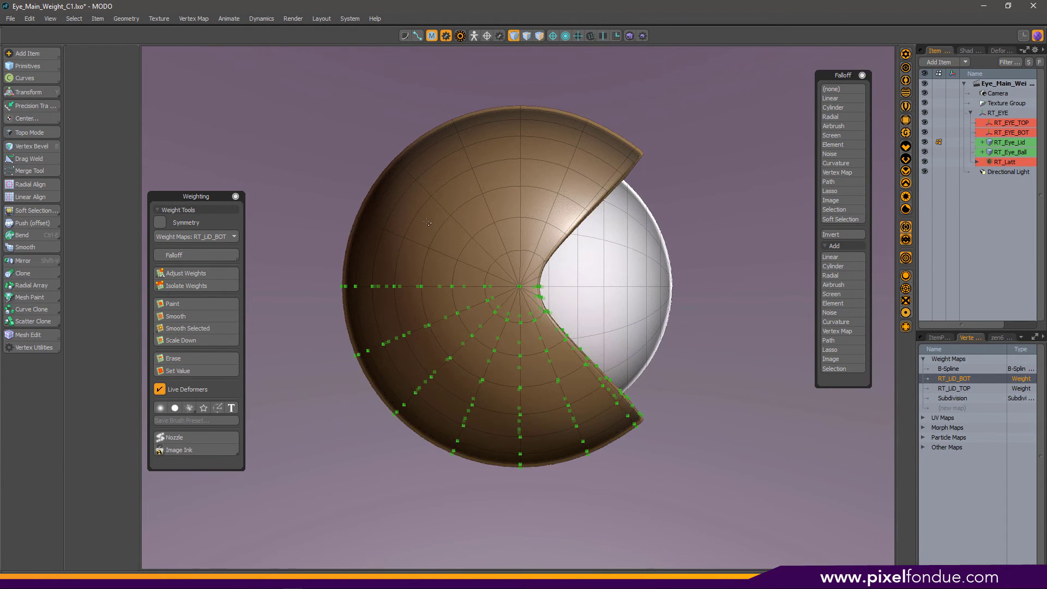
click(831, 98)
drag(737, 269, 668, 350)
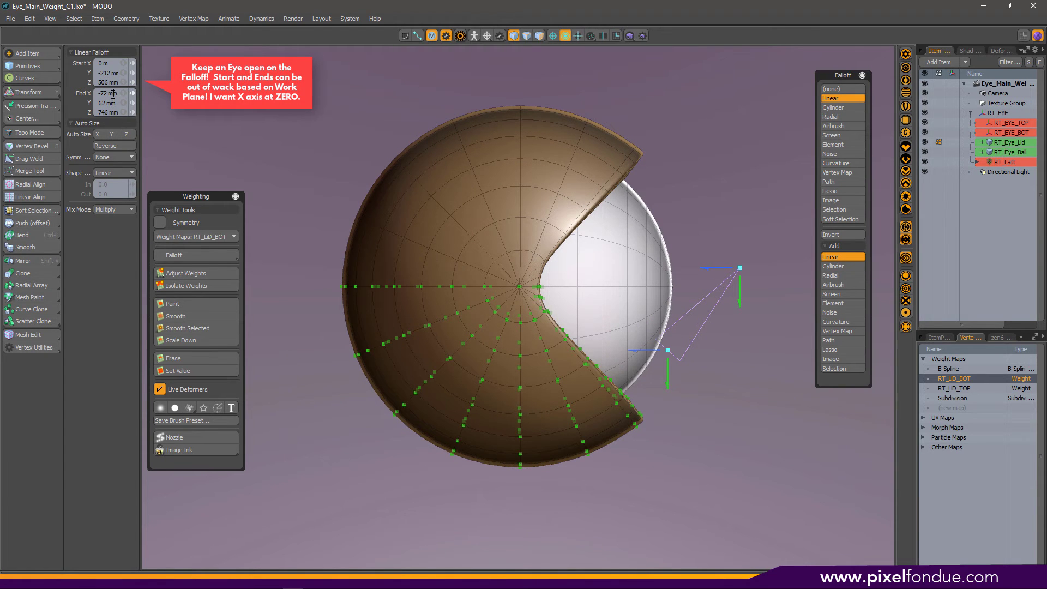
scroll(731, 295, up, 1)
scroll(731, 295, down, 2)
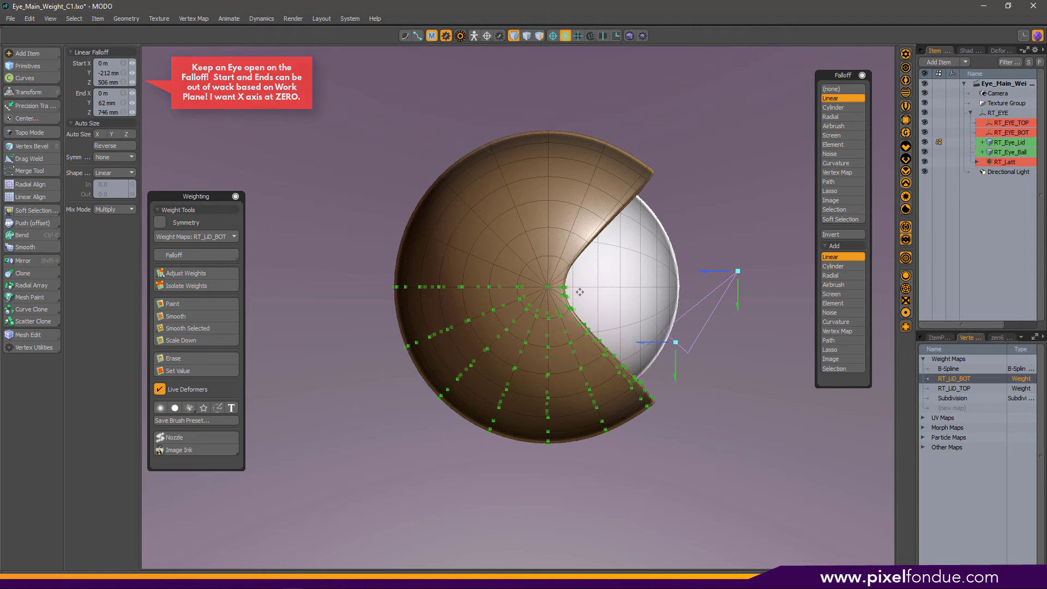
Step: Adjust the selected vertices' weights to 100% and move the falloff across the lid's corner, from about -108 mm to 92 mm in Y
click(186, 273)
click(530, 314)
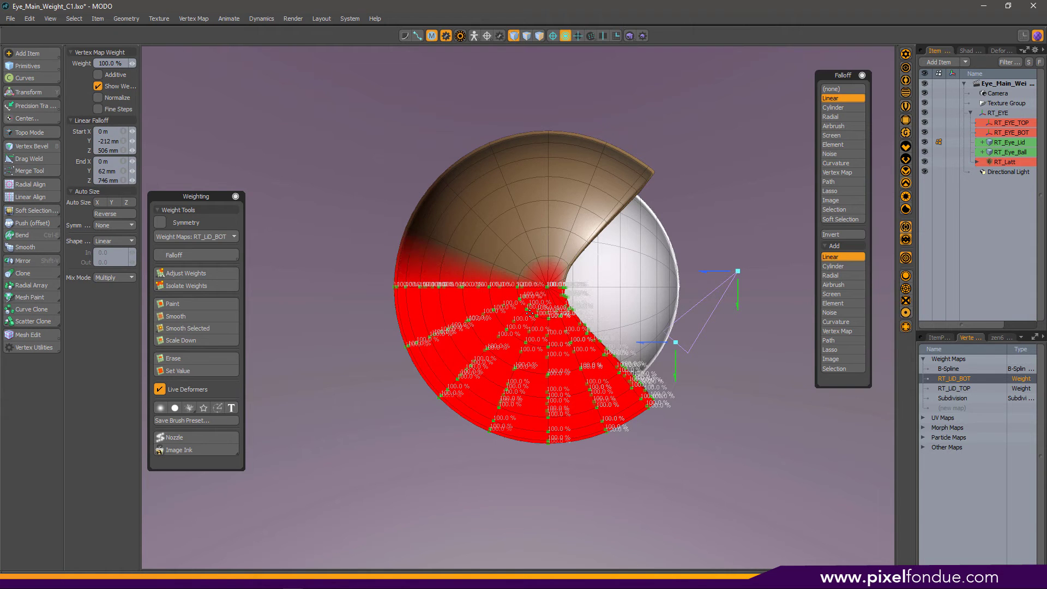
scroll(565, 347, up, 1)
alt+shift+drag(568, 346, 549, 351)
drag(675, 348, 550, 317)
drag(745, 266, 526, 256)
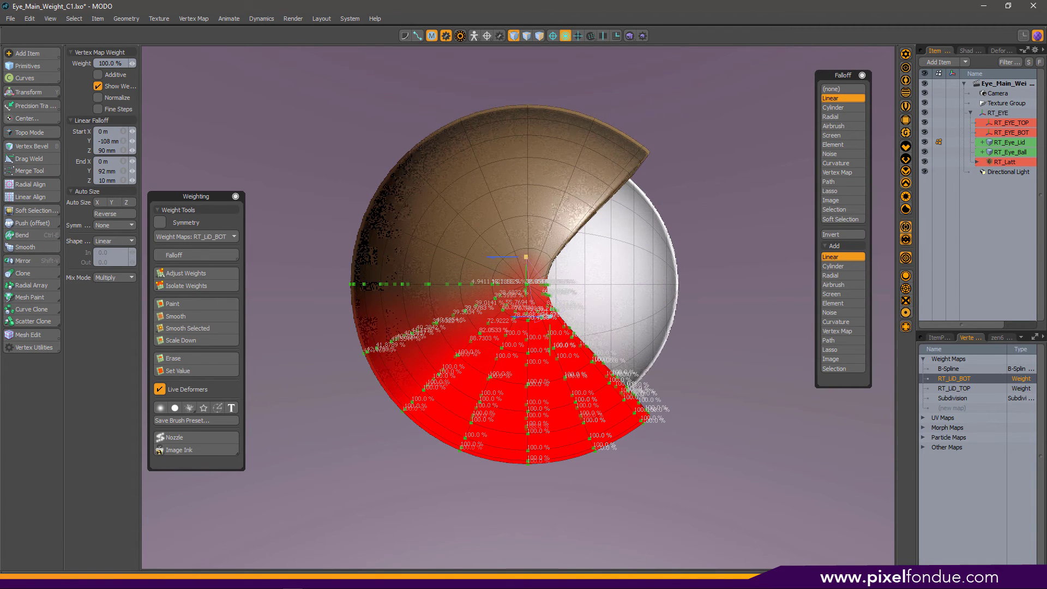
ctrl+alt+drag(607, 370, 630, 386)
scroll(630, 387, up, 1)
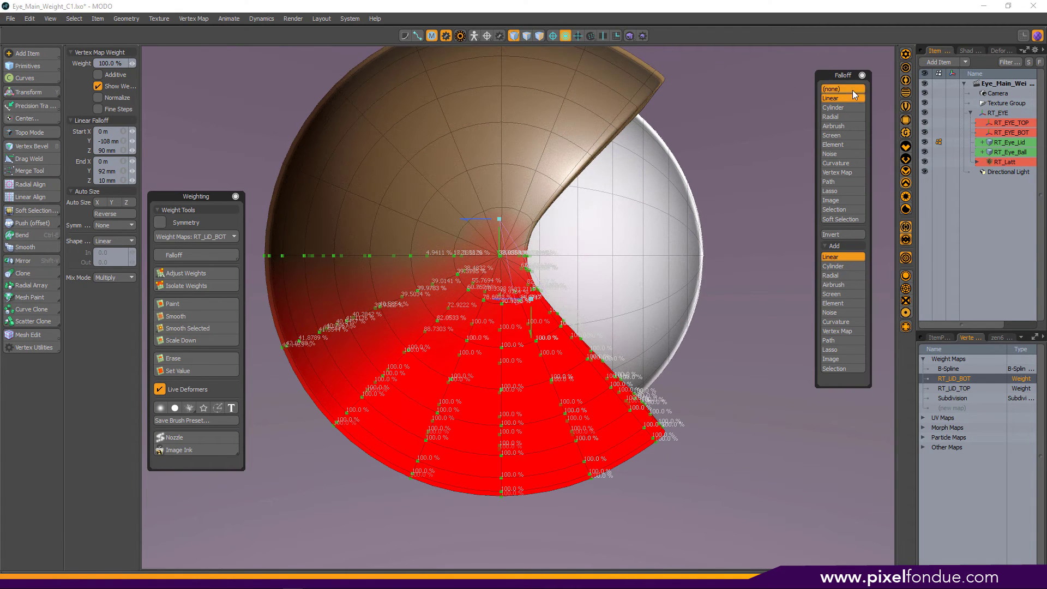
Step: Remove the falloff and smooth the RT_LID_BOT weights of the selected lower-lid vertices
click(852, 91)
scroll(598, 296, down, 3)
alt+shift+drag(597, 296, 667, 292)
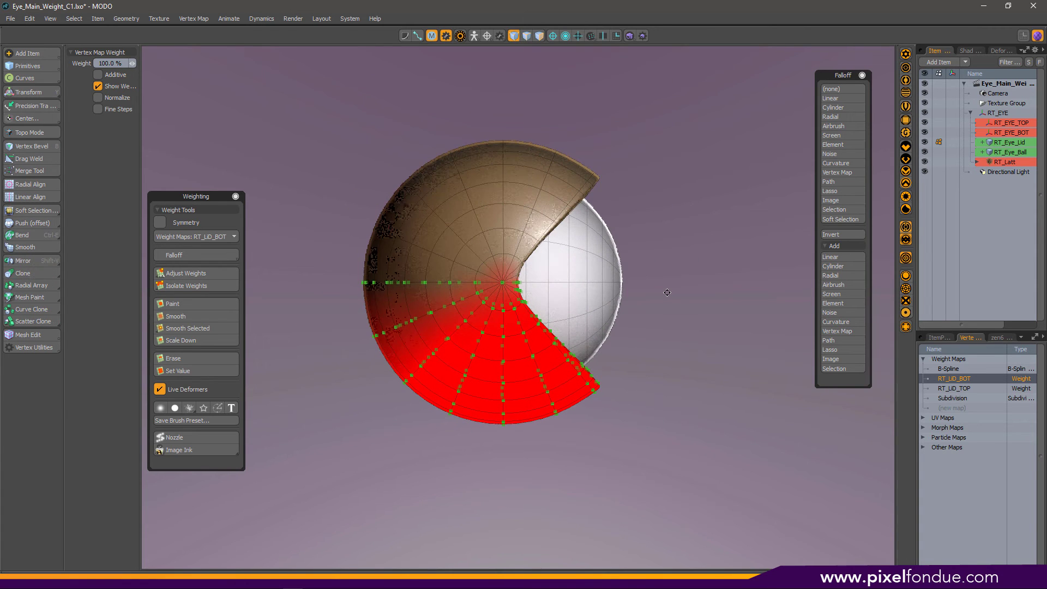
click(191, 328)
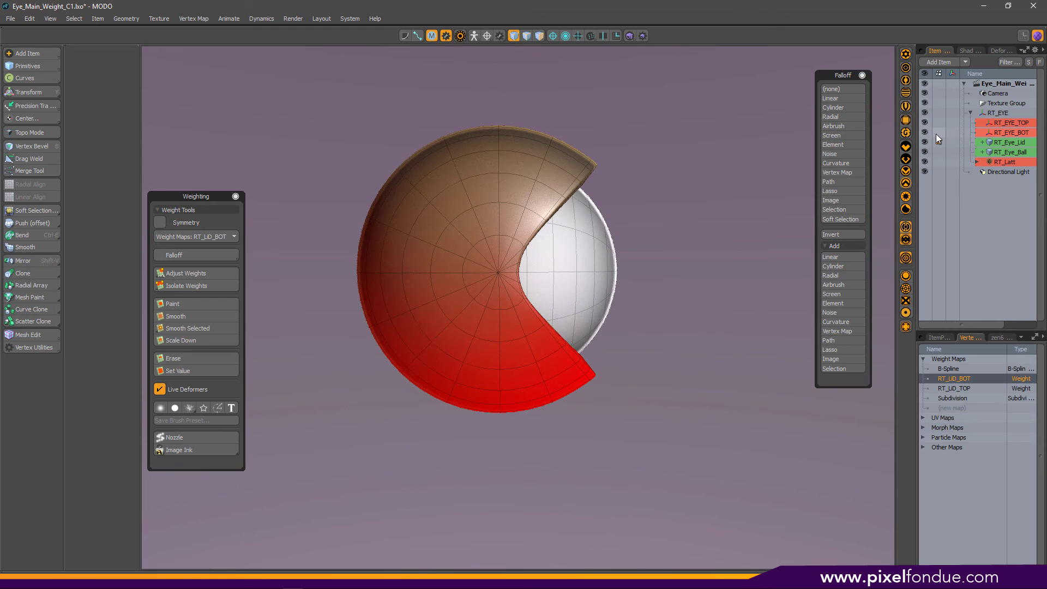
Step: Select RT_EYE_BOT and rotate it to about -45.4° on X to test the lower lid's closing
click(936, 133)
key(e)
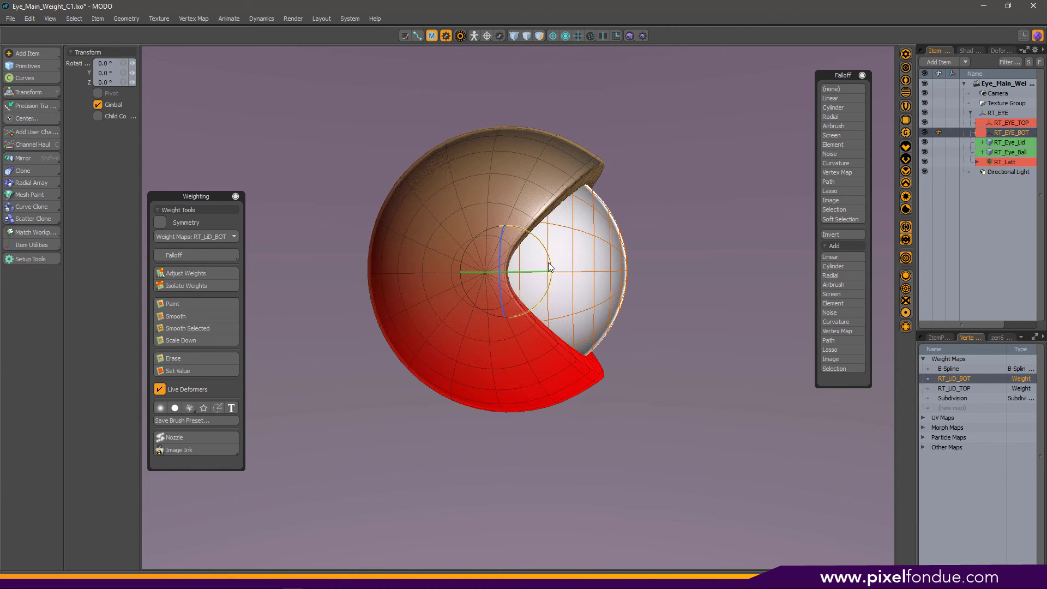
drag(549, 267, 538, 238)
alt+drag(403, 268, 272, 284)
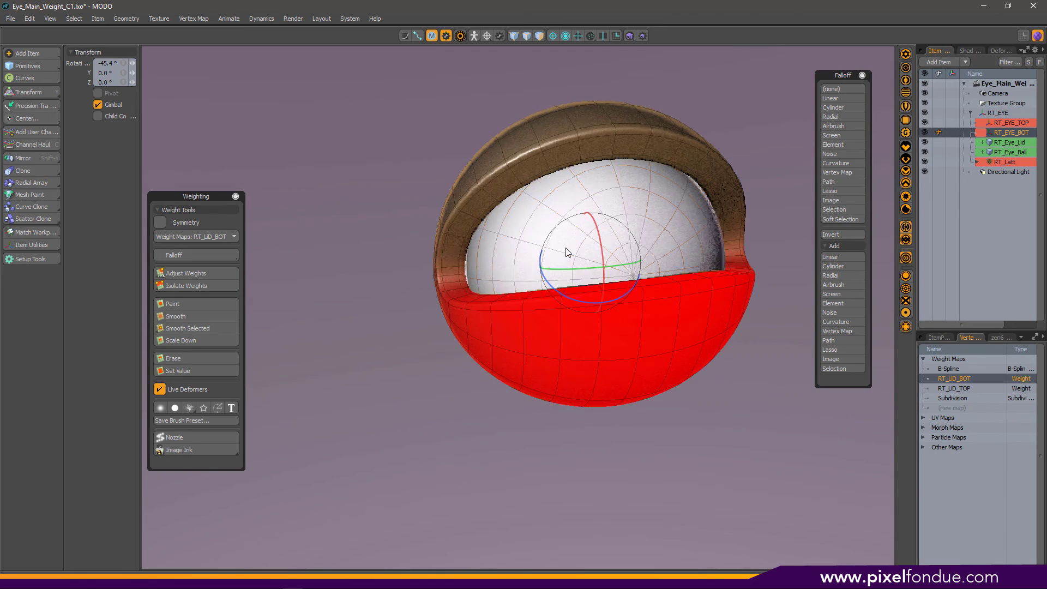
Step: Undo the test rotations of RT_EYE_BOT so the lower lid is back at its rest pose
mouse_move(544, 274)
mouse_down()
mouse_move(548, 283)
mouse_move(541, 257)
mouse_move(544, 277)
mouse_up()
alt+drag(802, 322, 690, 297)
key(ctrl+z)
key(ctrl+z)
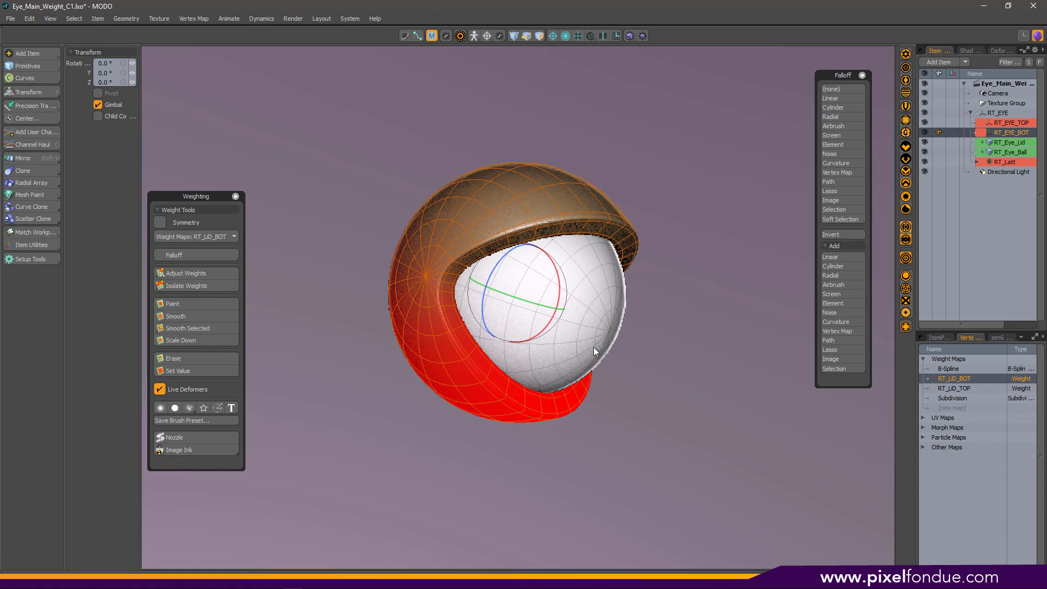
alt+drag(731, 355, 763, 361)
Step: Hide the weight-map colouring in the viewport and display the lattice cage with its control points around the eye
click(940, 337)
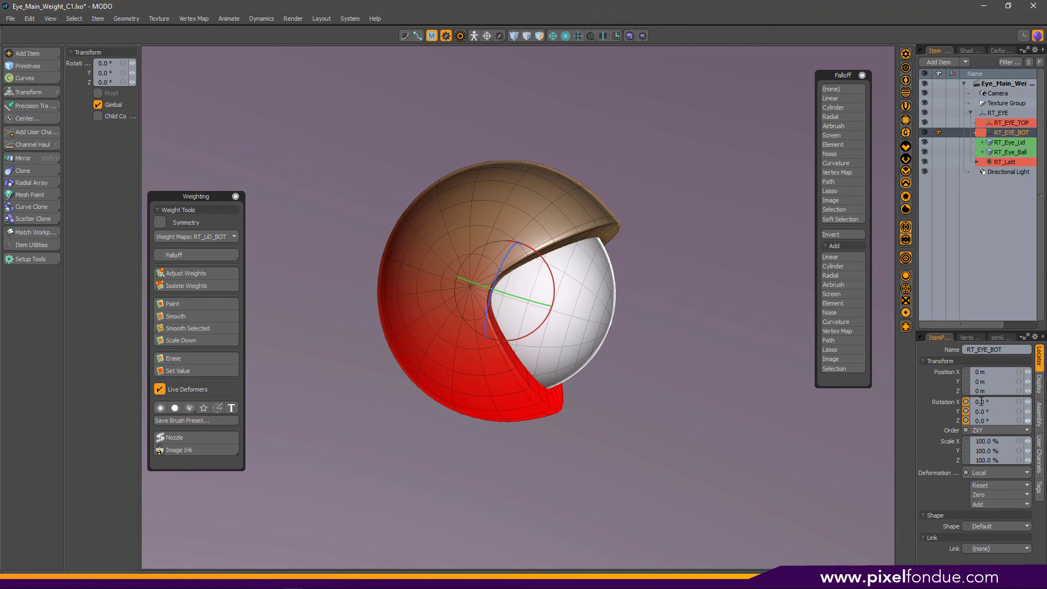
click(1009, 124)
alt+drag(611, 256, 570, 246)
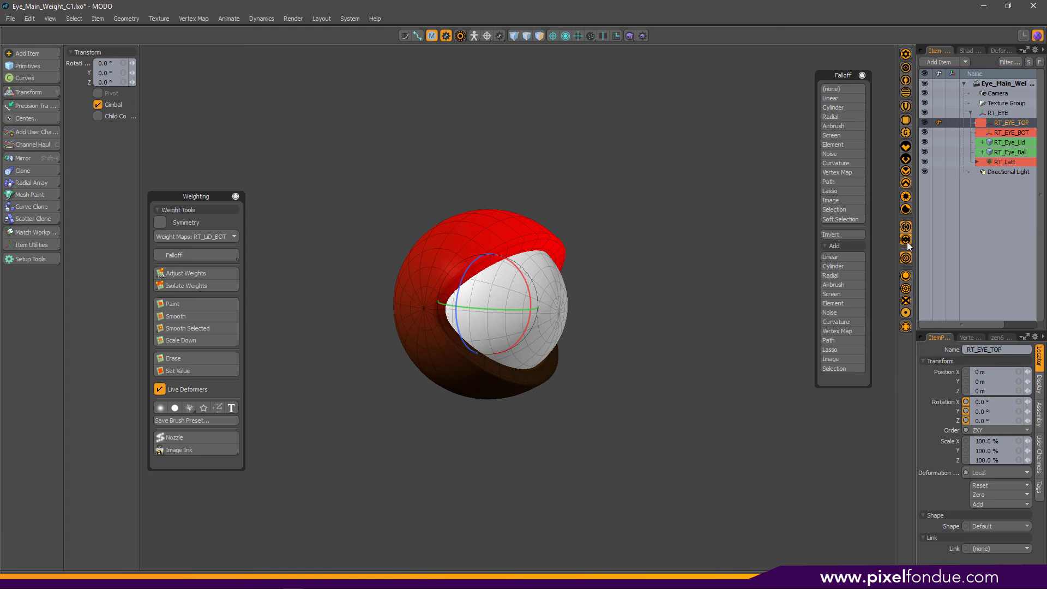
click(908, 242)
click(741, 331)
click(906, 315)
mouse_move(649, 290)
alt+mouse_down()
mouse_move(360, 313)
mouse_move(764, 305)
mouse_move(659, 332)
mouse_move(652, 270)
mouse_move(654, 349)
mouse_move(533, 381)
mouse_move(531, 361)
alt+mouse_up()
click(905, 150)
alt+drag(644, 327, 697, 341)
Step: Set the four upper lattice points' Position Y to 1 m and the four lower points' Rotation Y to -1°
drag(753, 212, 401, 265)
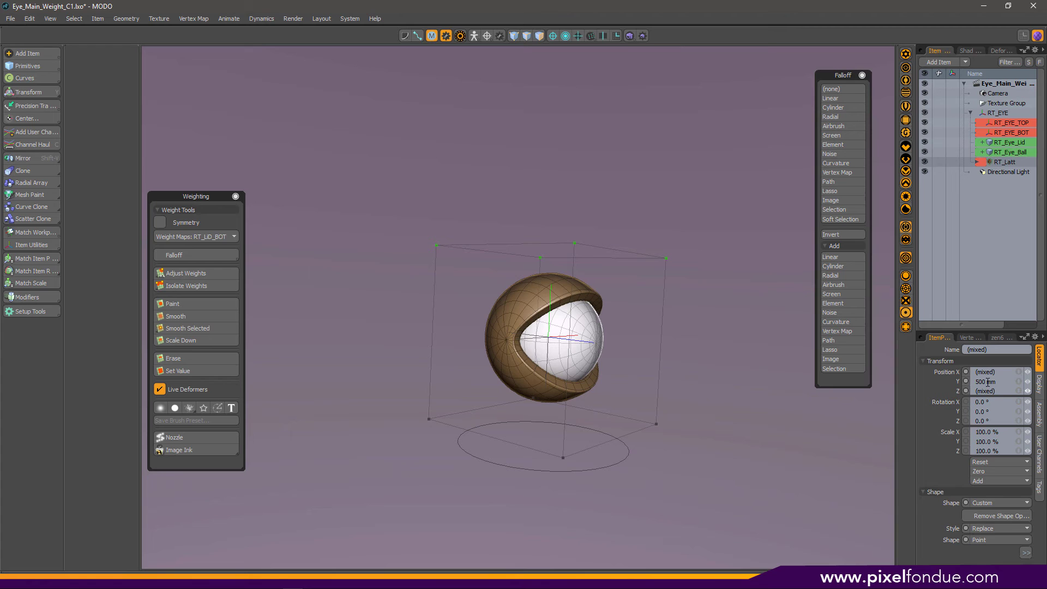
drag(718, 501, 407, 382)
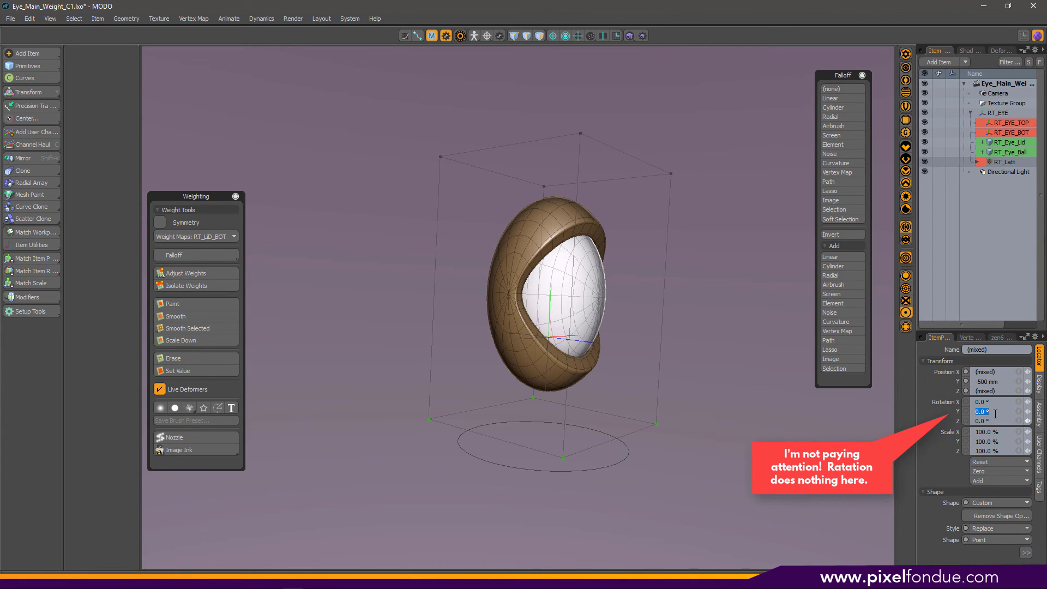
key(Return)
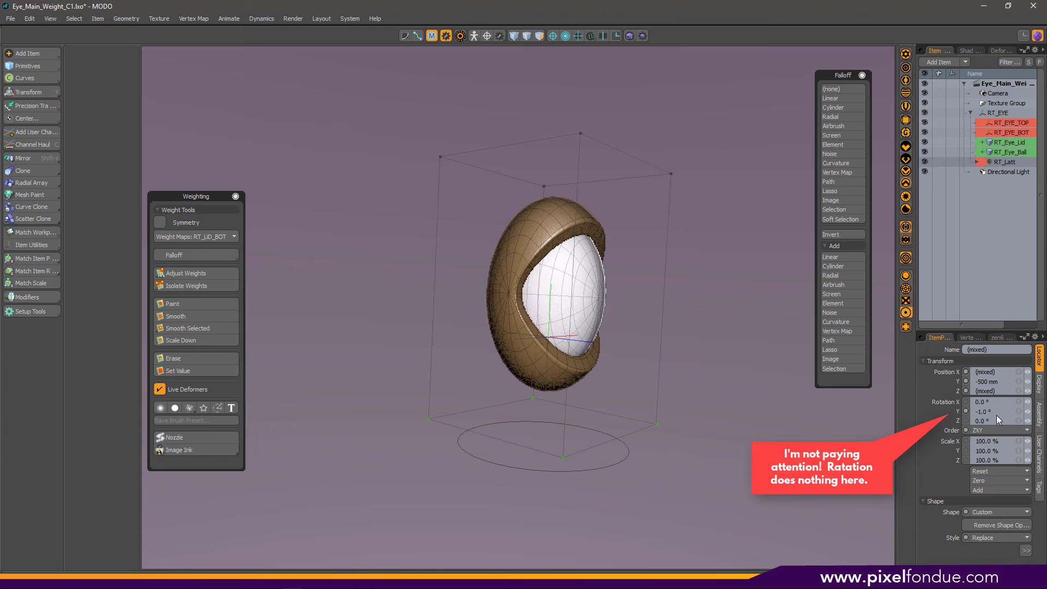
click(702, 398)
alt+drag(663, 398, 658, 317)
drag(704, 404, 634, 473)
click(633, 470)
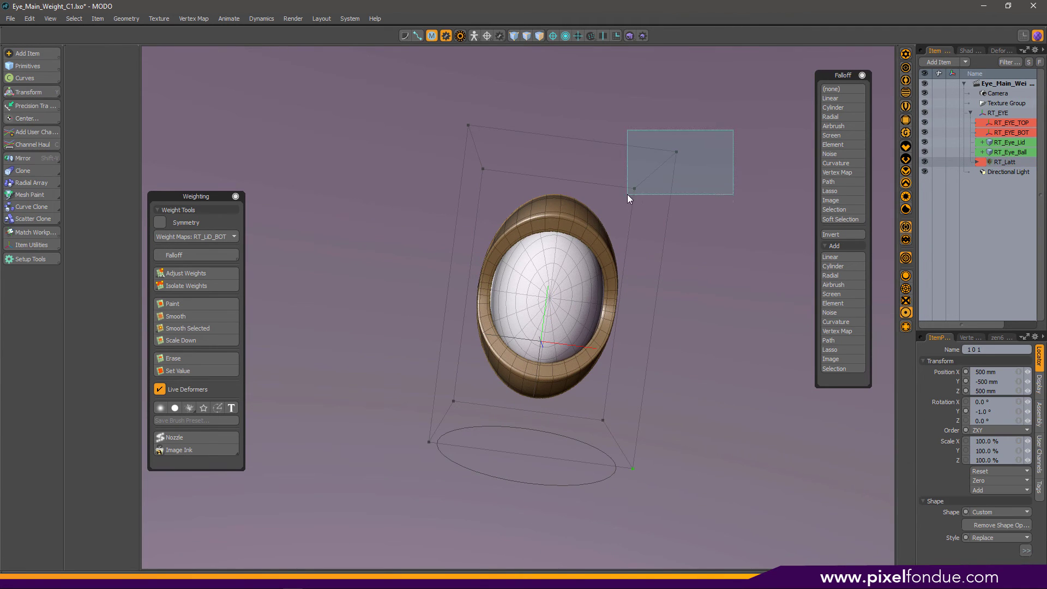
drag(627, 194, 545, 323)
click(774, 328)
alt+drag(770, 329, 736, 327)
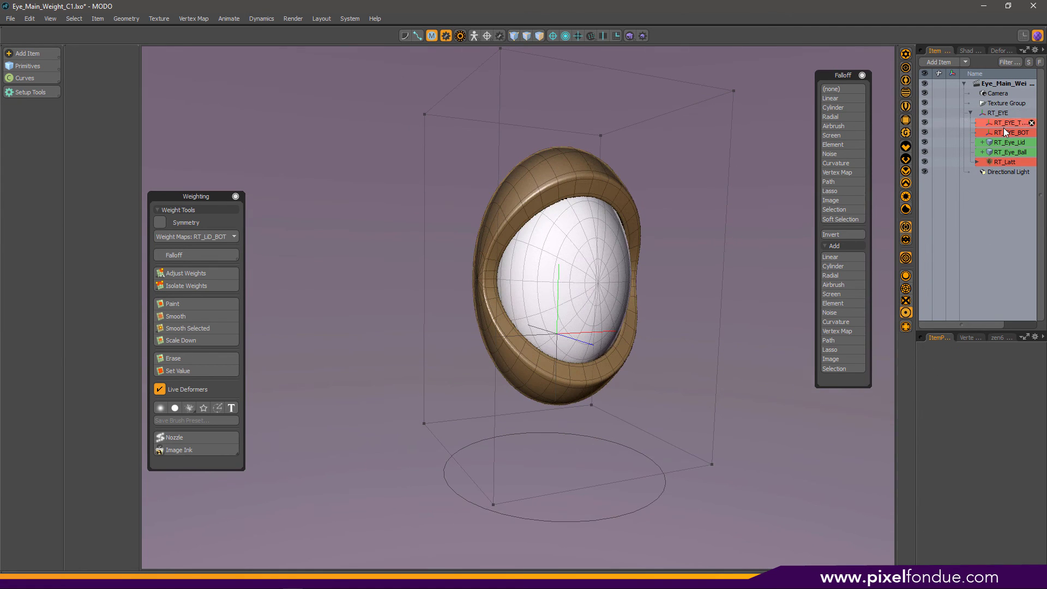
Step: Rotate RT_EYE_TOP to about 19.5° on X and 26.5° on Z to test the upper lid on the stretched eye
click(1003, 123)
key(e)
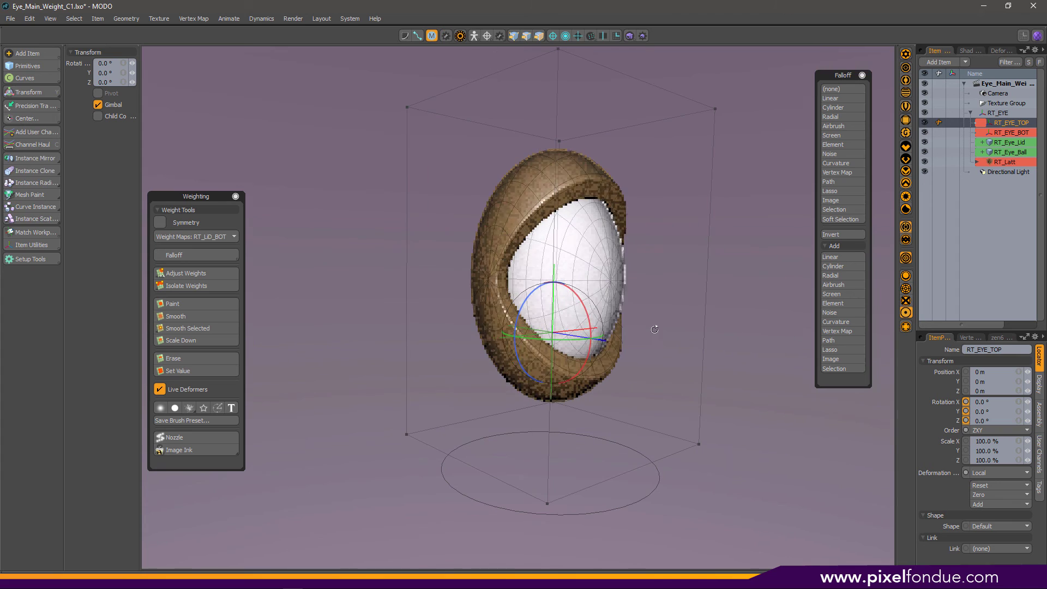
mouse_move(590, 322)
mouse_down()
mouse_move(591, 334)
mouse_move(504, 330)
mouse_move(567, 337)
mouse_move(524, 314)
mouse_move(512, 338)
mouse_move(598, 313)
mouse_up()
Step: Rotate RT_EYE_BOT to about -21° on X and 21° on Z and check the lower lid against the stretched eyeball
click(942, 134)
drag(530, 312, 534, 294)
alt+drag(540, 377, 481, 324)
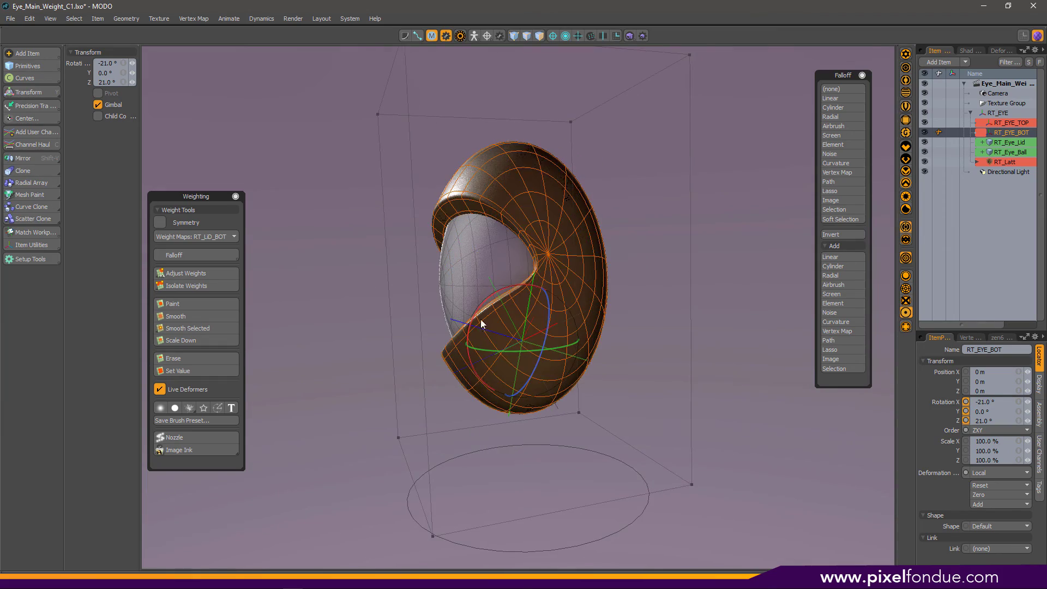
alt+drag(402, 336, 698, 357)
key(q)
Step: Select the edge loop around the front rim of RT_Eye_Lid and reposition it with the Slide operation
click(636, 346)
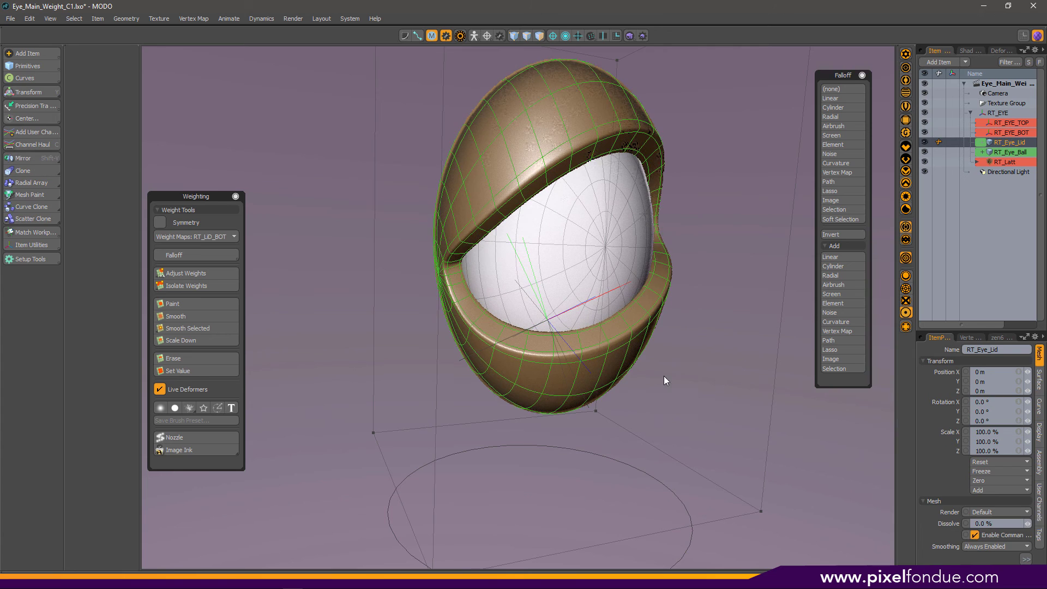
key(2)
double_click(599, 344)
right_click(582, 325)
mouse_move(655, 335)
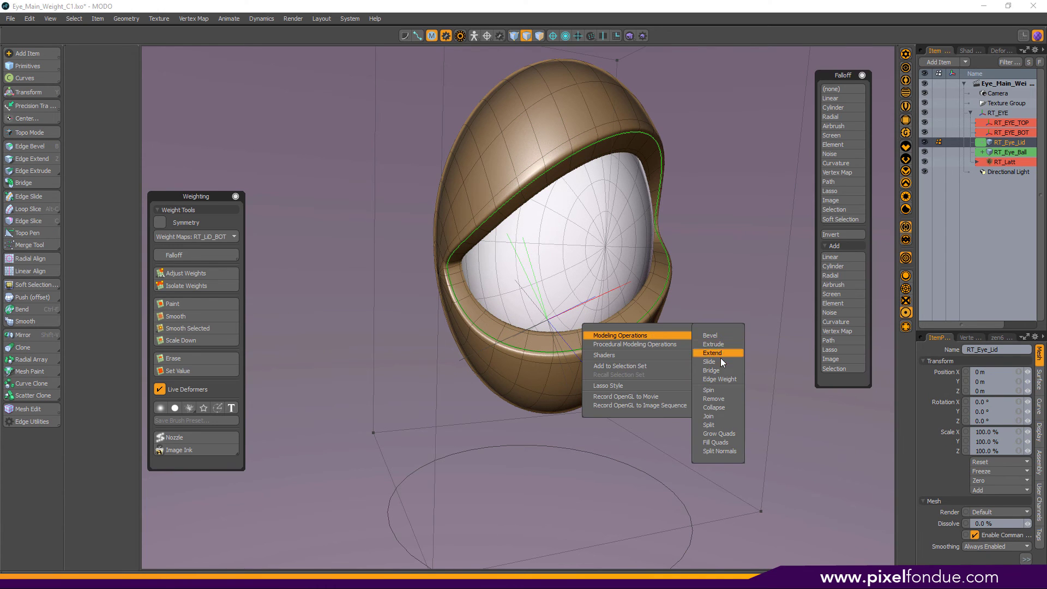
click(720, 359)
drag(491, 289, 516, 278)
key(q)
ctrl+alt+drag(774, 344, 747, 349)
alt+shift+drag(818, 348, 709, 348)
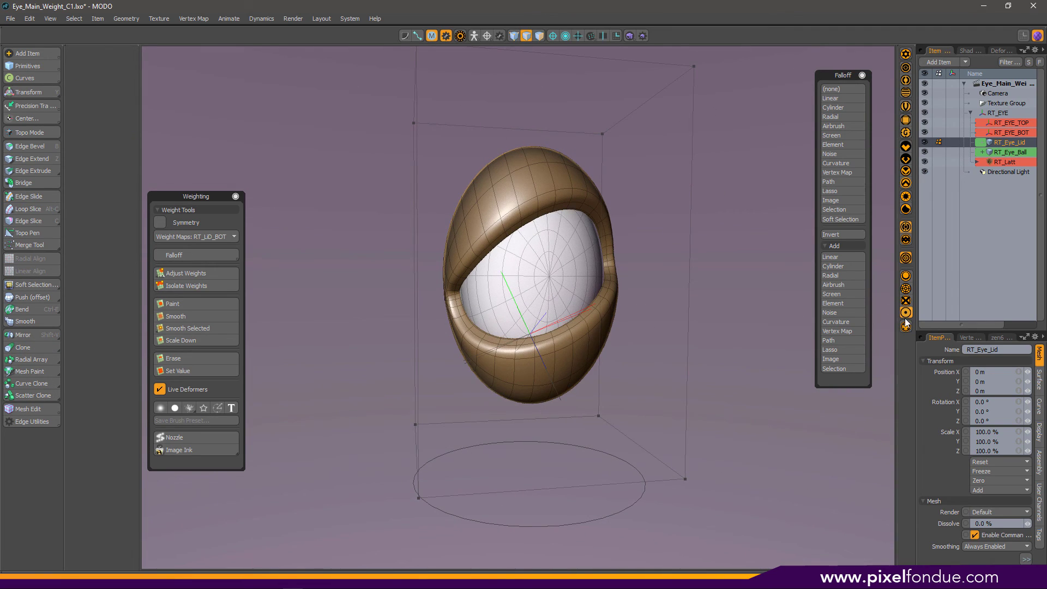
Step: Try lowering the two upper lattice points on the eye's left side by about 780 mm, then undo the move
alt+drag(720, 311, 720, 277)
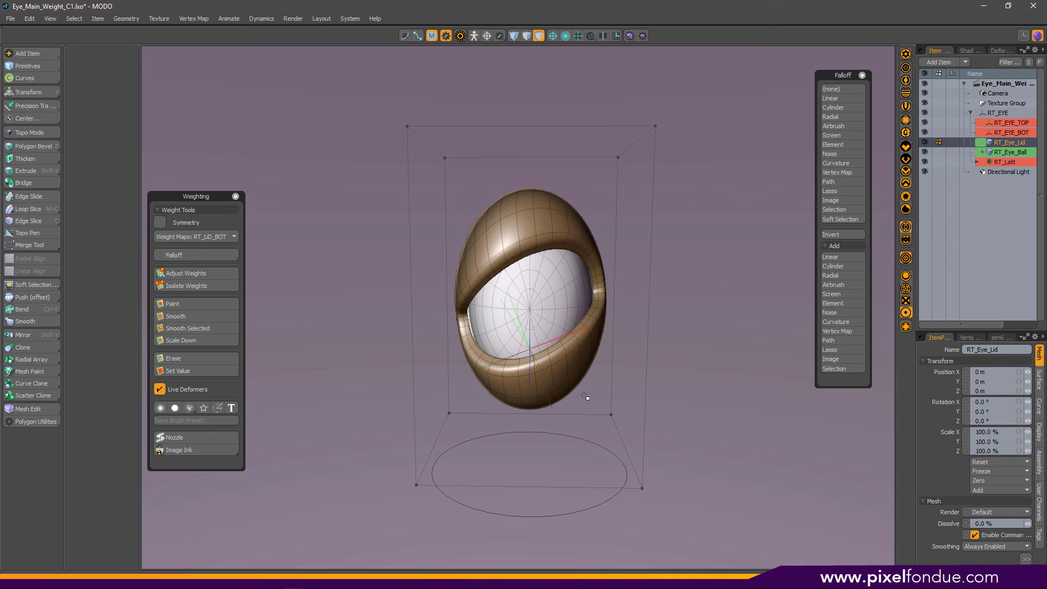
drag(377, 107, 480, 180)
key(5)
drag(349, 110, 477, 182)
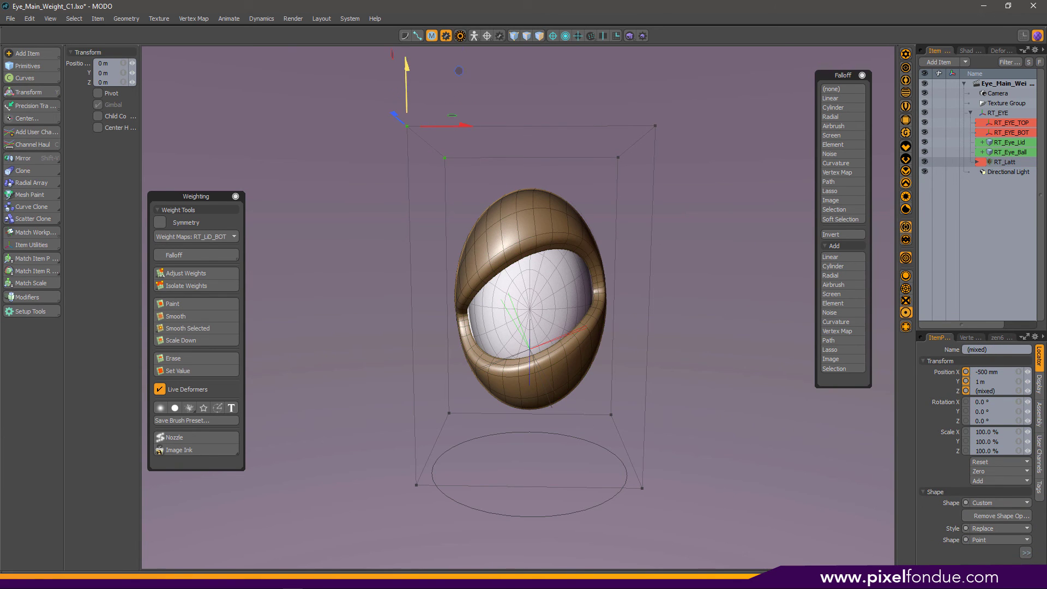
drag(406, 68, 410, 193)
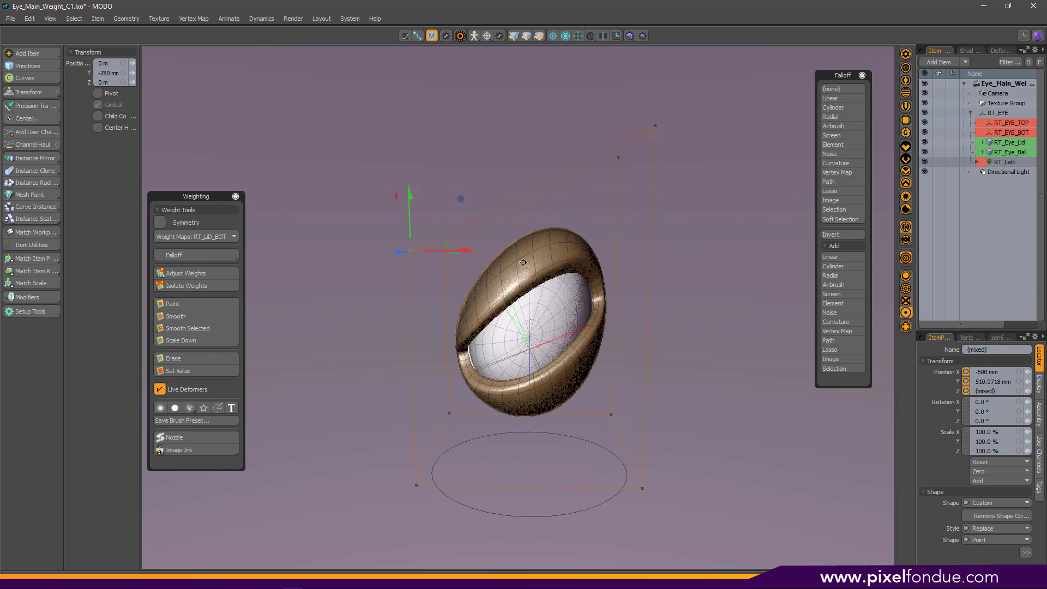
alt+drag(523, 263, 546, 240)
key(ctrl+z)
Step: Try moving the lower lattice points on the eye's left side inward along X by about 510 mm, then undo it
scroll(546, 262, down, 4)
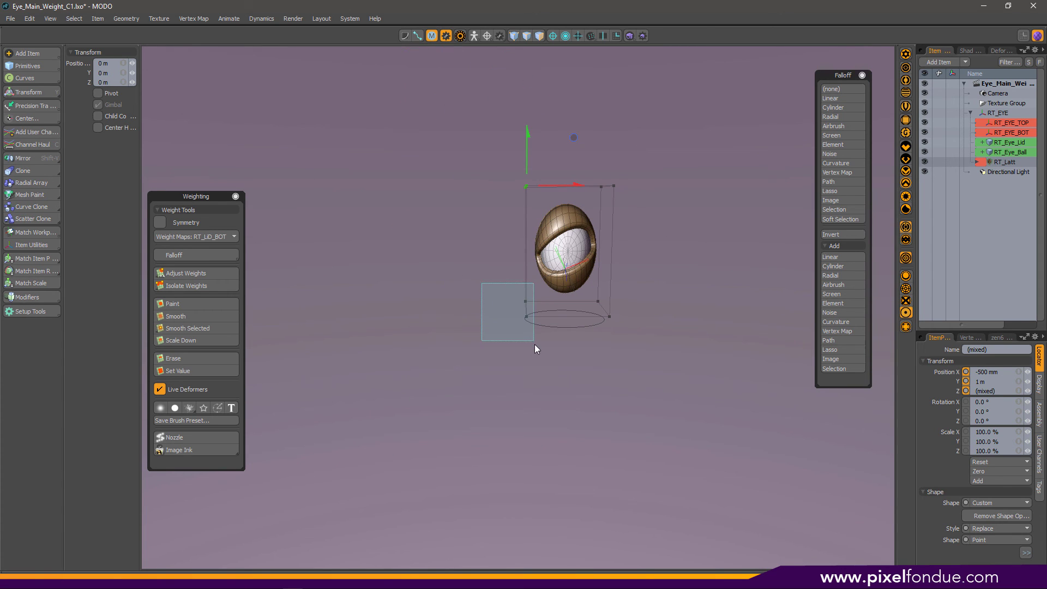
drag(534, 344, 536, 346)
drag(571, 317, 600, 317)
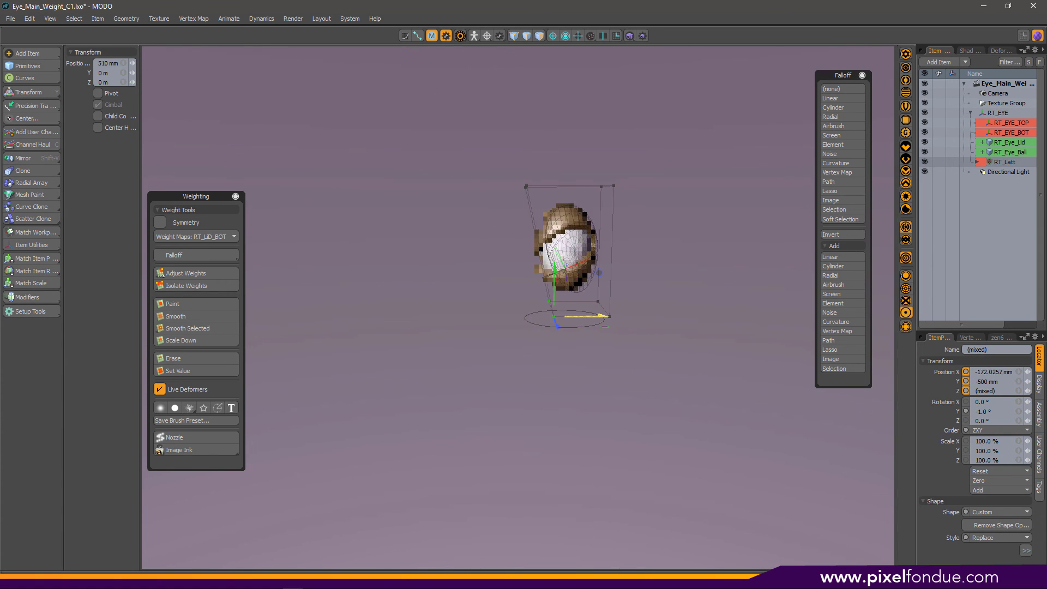
scroll(501, 289, up, 5)
alt+shift+drag(671, 273, 402, 314)
key(ctrl+z)
Step: Try moving the main RT_EYE locator about 1.22 m along X to test the rig, then undo the move
scroll(403, 314, down, 5)
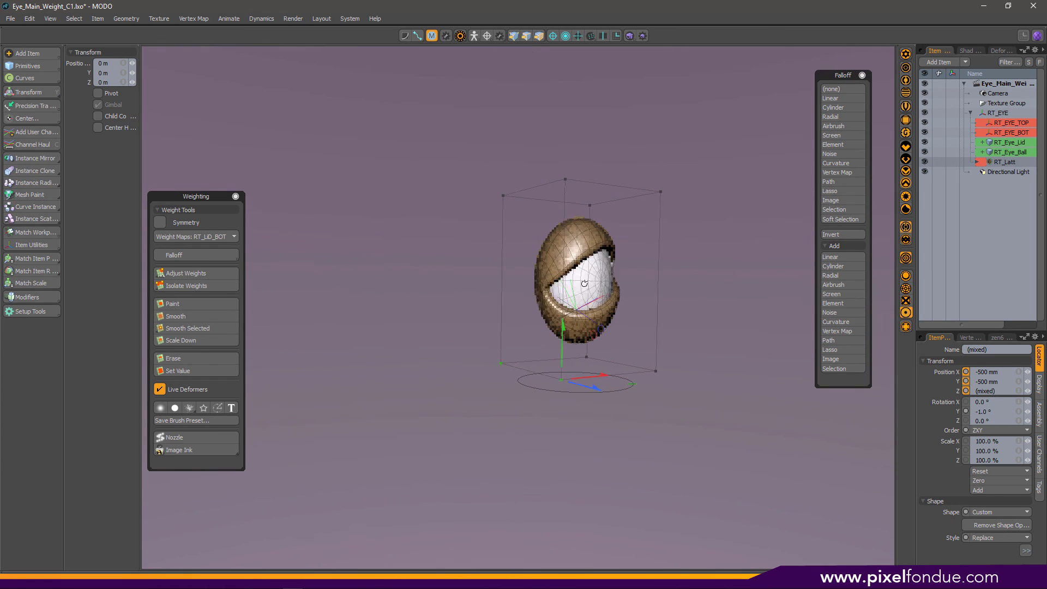
click(617, 392)
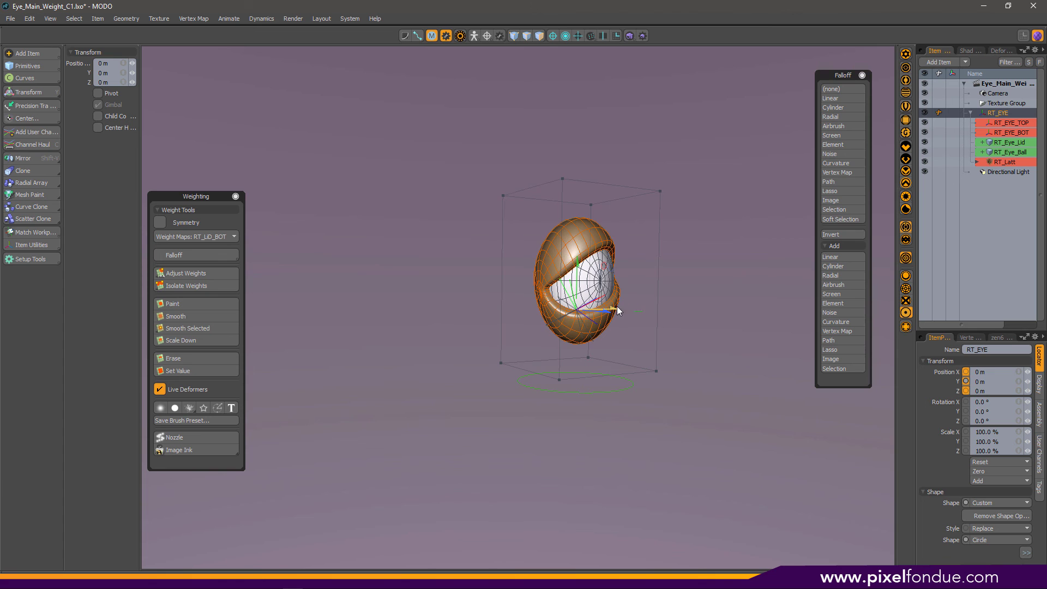
drag(618, 310, 644, 299)
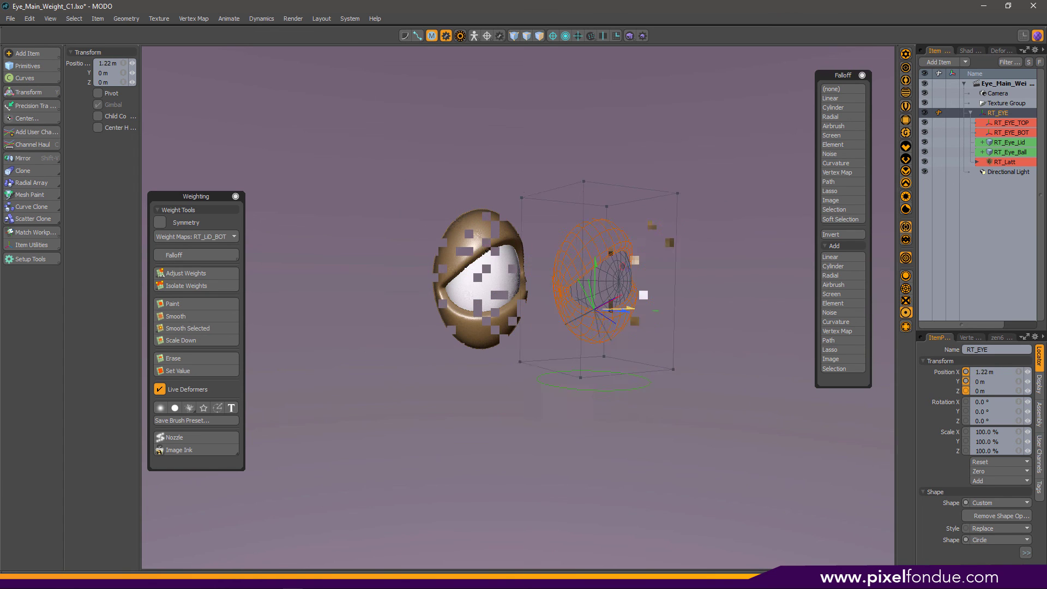
key(ctrl+z)
alt+drag(690, 274, 626, 316)
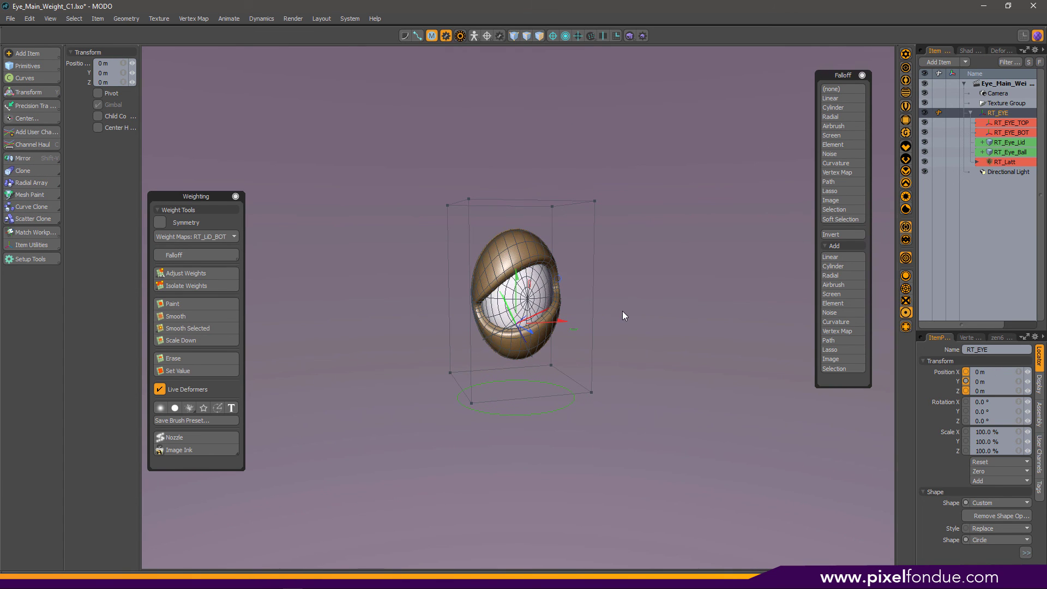
alt+drag(478, 291, 633, 309)
click(658, 320)
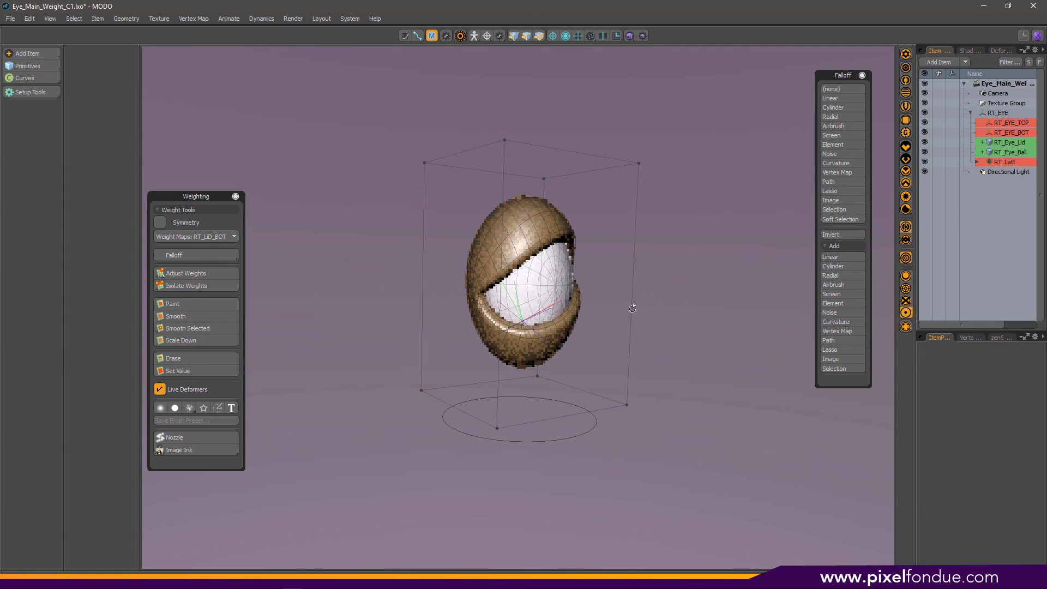
Step: Check the Deformation setting of RT_EYE_TOP, RT_EYE_BOT and RT_Latt, and step through the eye's mesh items
click(987, 123)
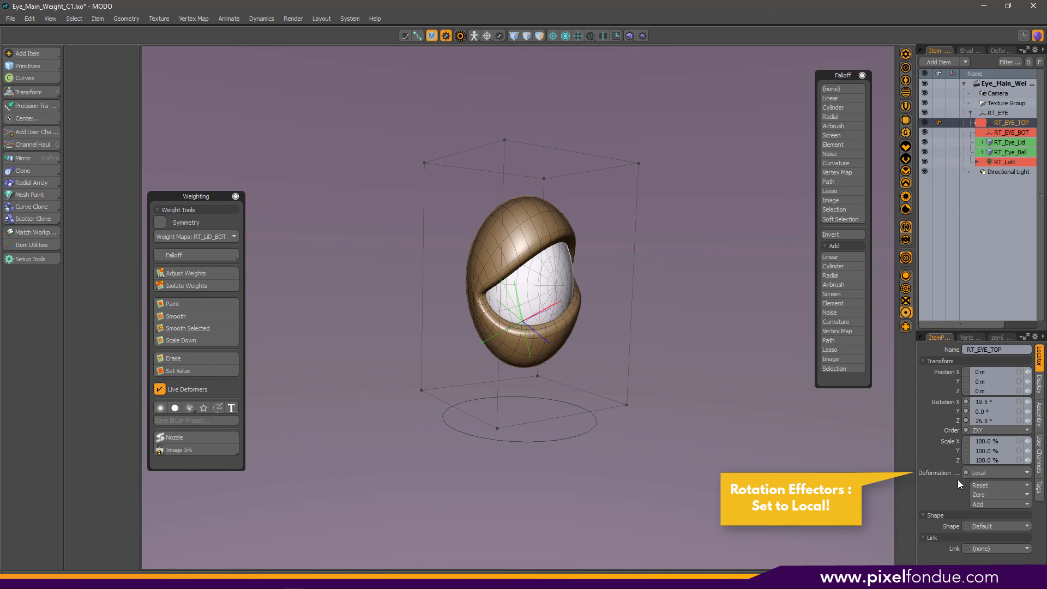
click(1006, 133)
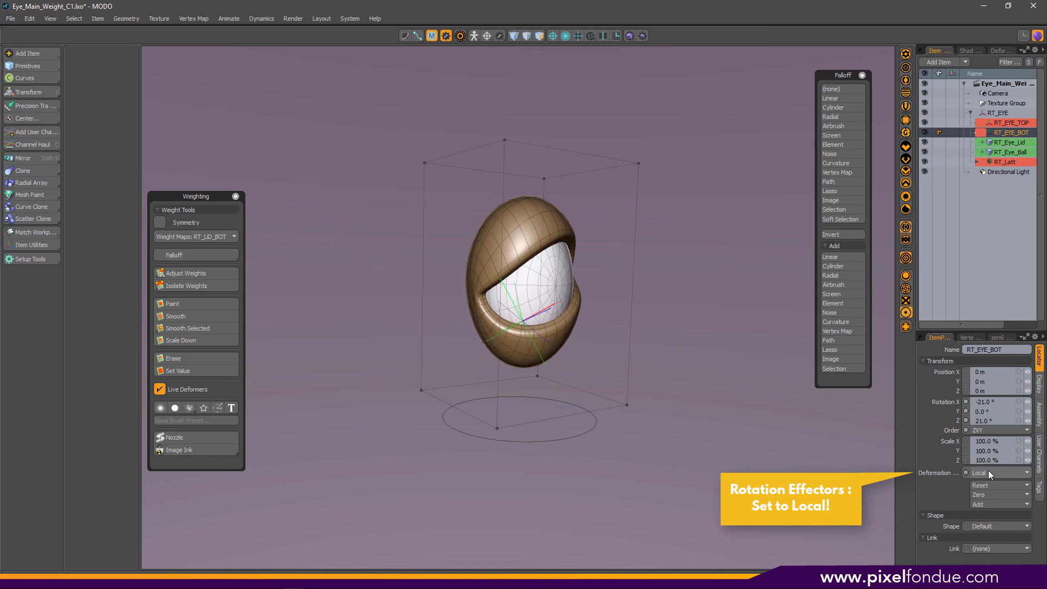
click(976, 162)
click(979, 162)
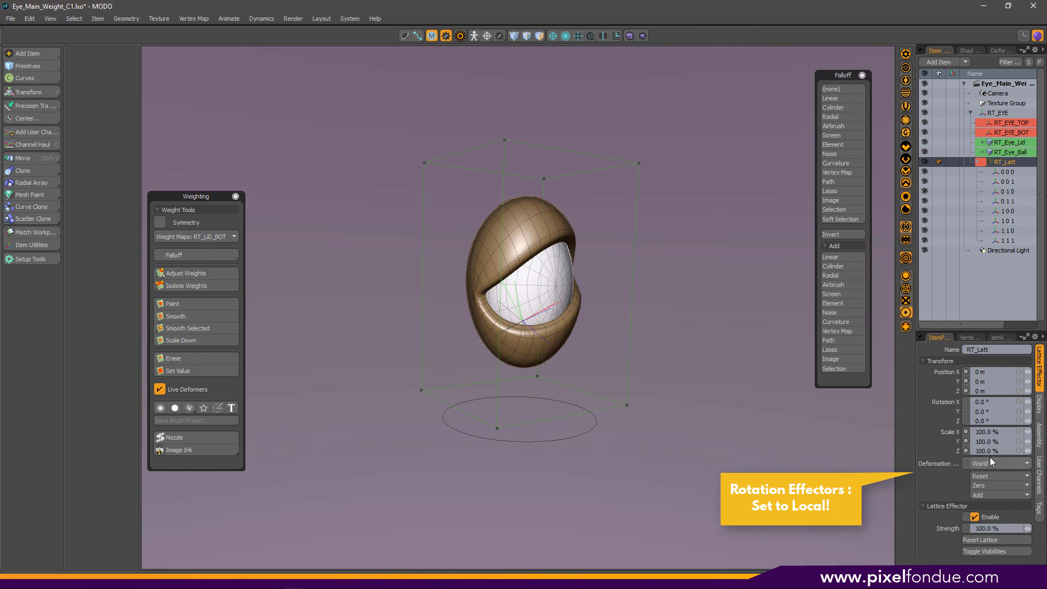
click(997, 152)
click(1005, 143)
click(1003, 132)
click(1002, 123)
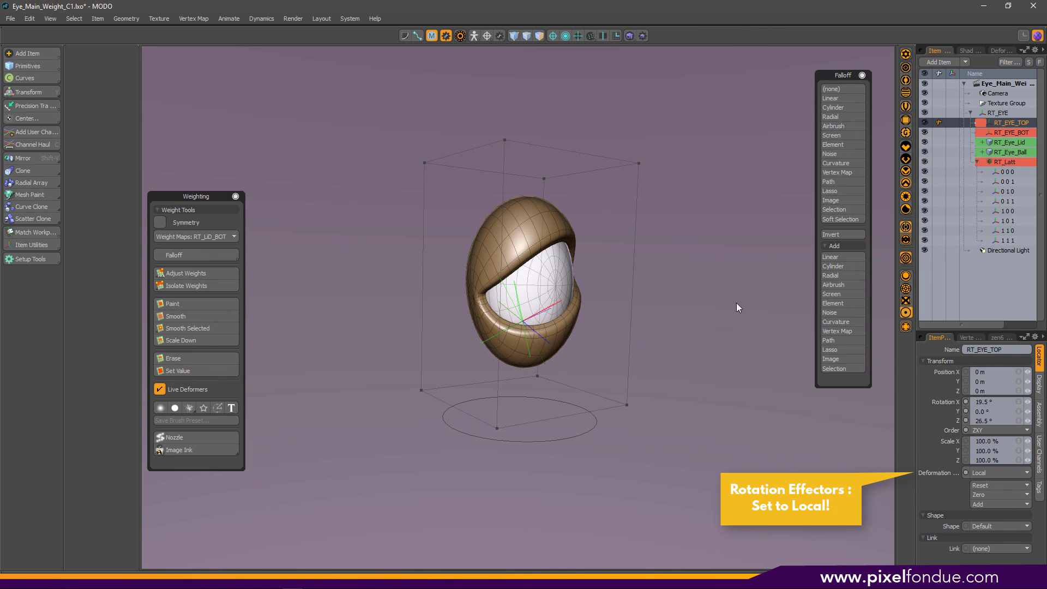
Step: Select RT_EYE_TOP and RT_EYE_BOT together and set their X and Z rotations to 0°
mouse_move(616, 352)
alt+mouse_down()
mouse_move(537, 374)
mouse_move(807, 370)
alt+mouse_up()
click(1011, 133)
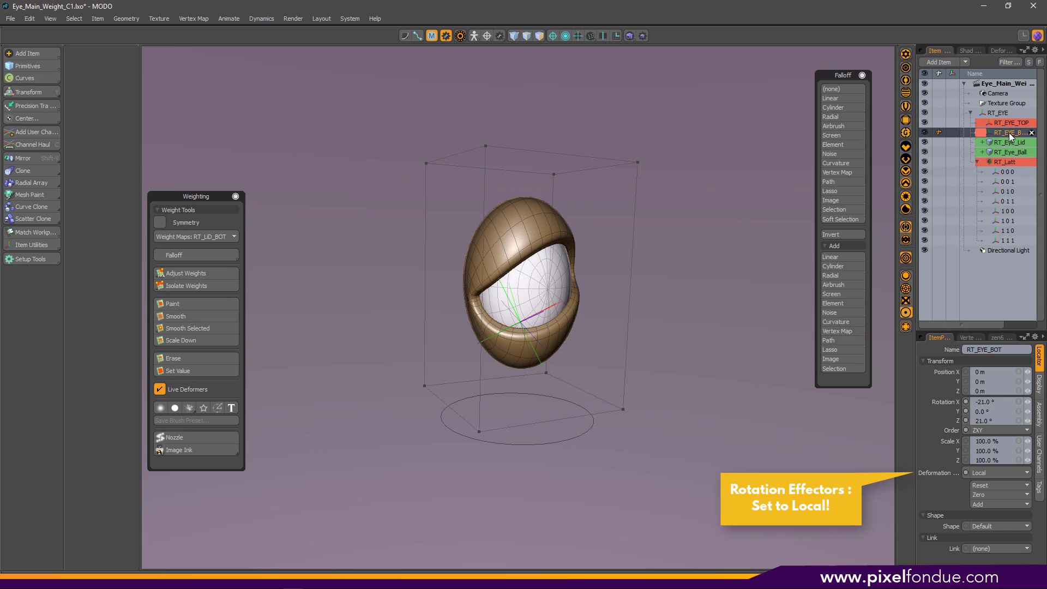
text(0)
key(Return)
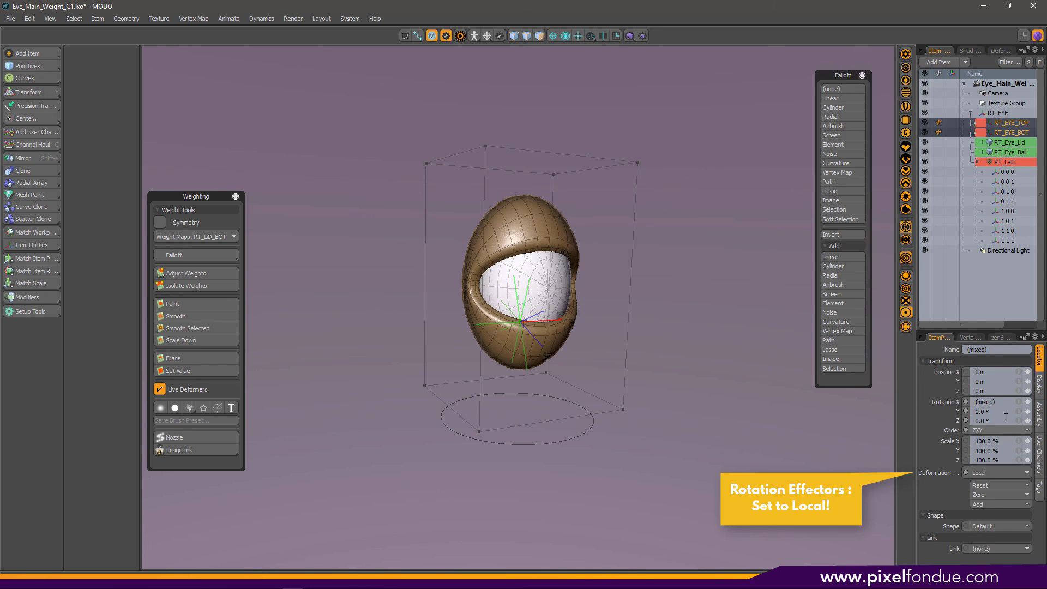
text(0)
key(Return)
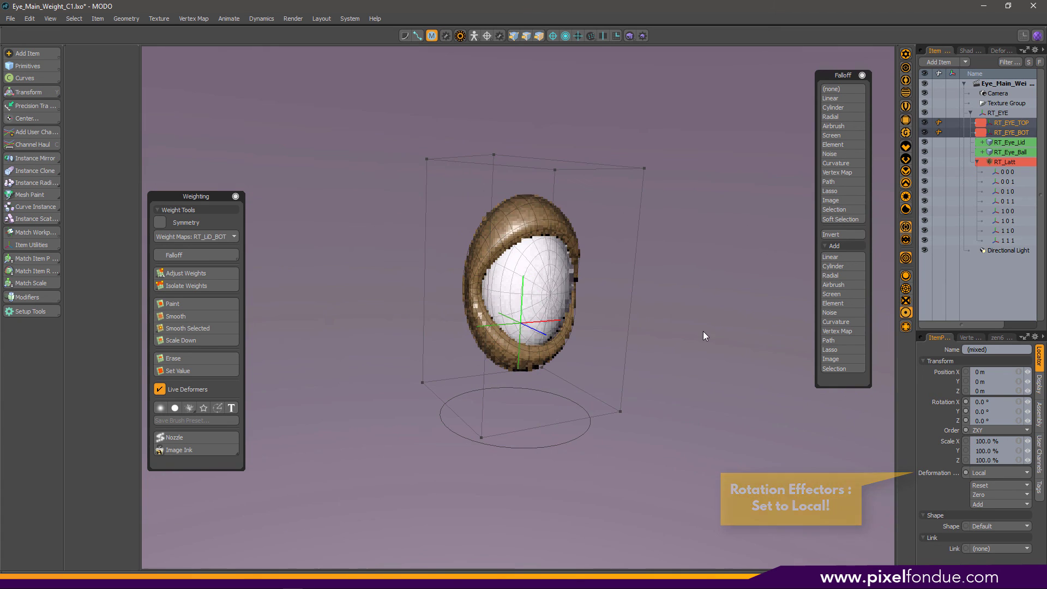
click(619, 370)
Step: Lower the four upper lattice points to remove the cage's vertical stretch, and set the four lower points' Rotation Y to -0.5°
drag(741, 111, 344, 198)
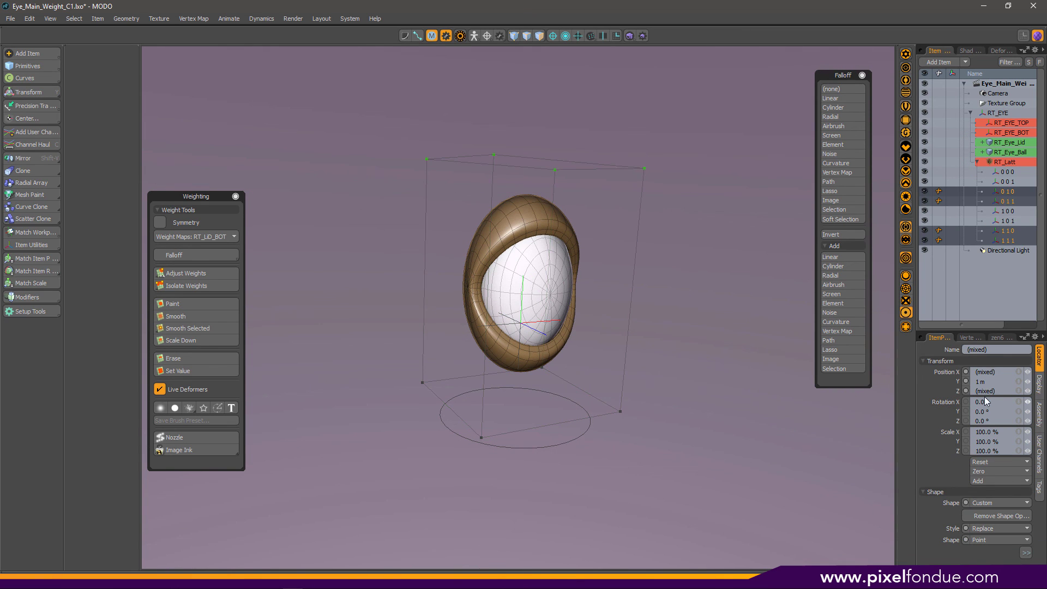
drag(696, 503, 337, 339)
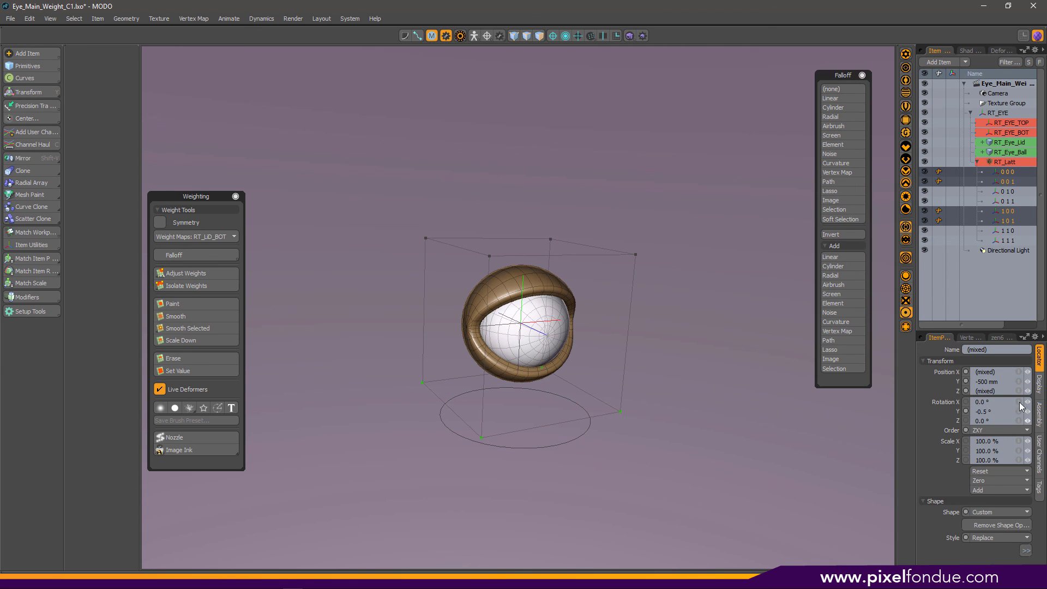
click(701, 349)
alt+drag(701, 347, 726, 337)
scroll(528, 333, up, 5)
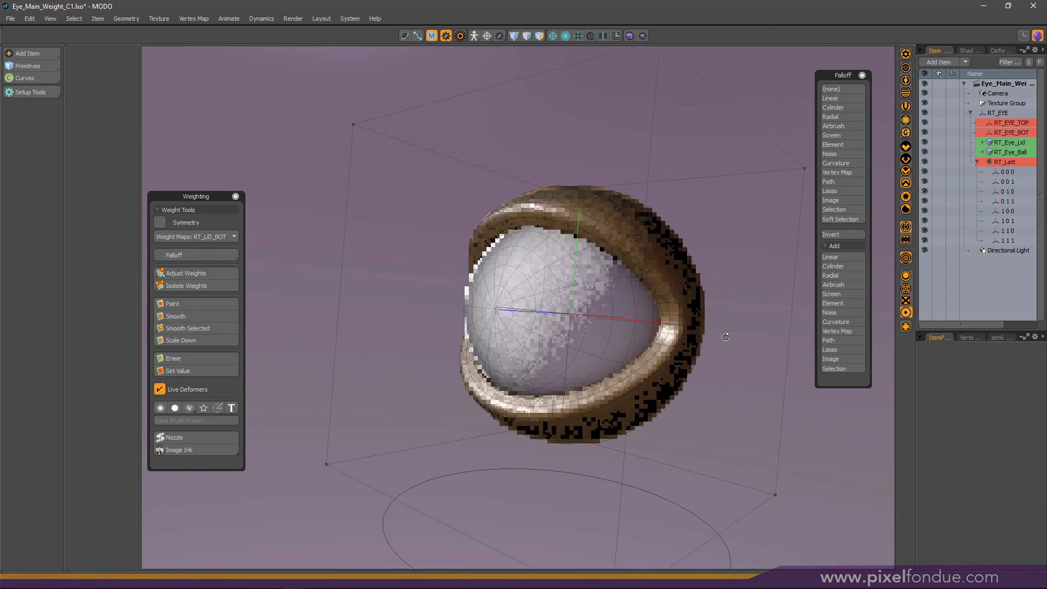